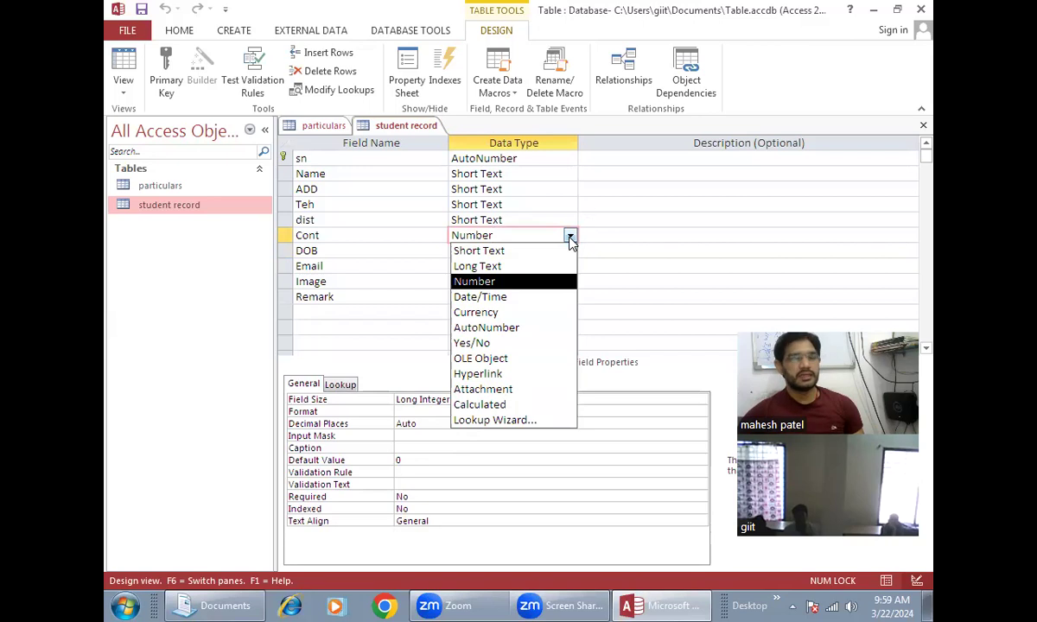
Step: Examine the data types and field properties of Cont, DOB, Email, Name and dist in the student record table's design
left_click(614, 236)
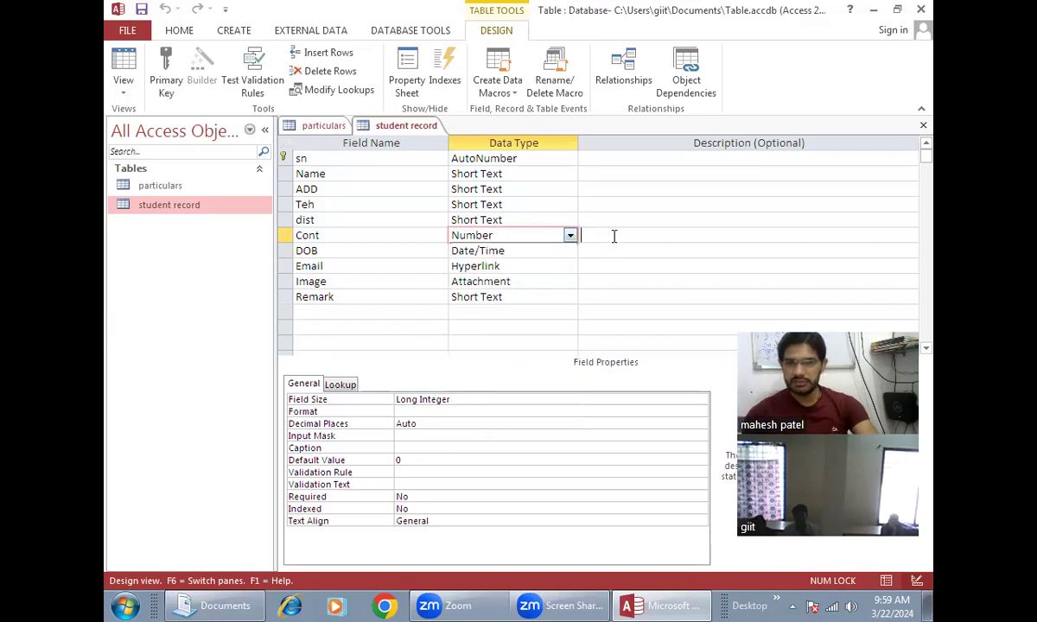
left_click(540, 250)
left_click(529, 266)
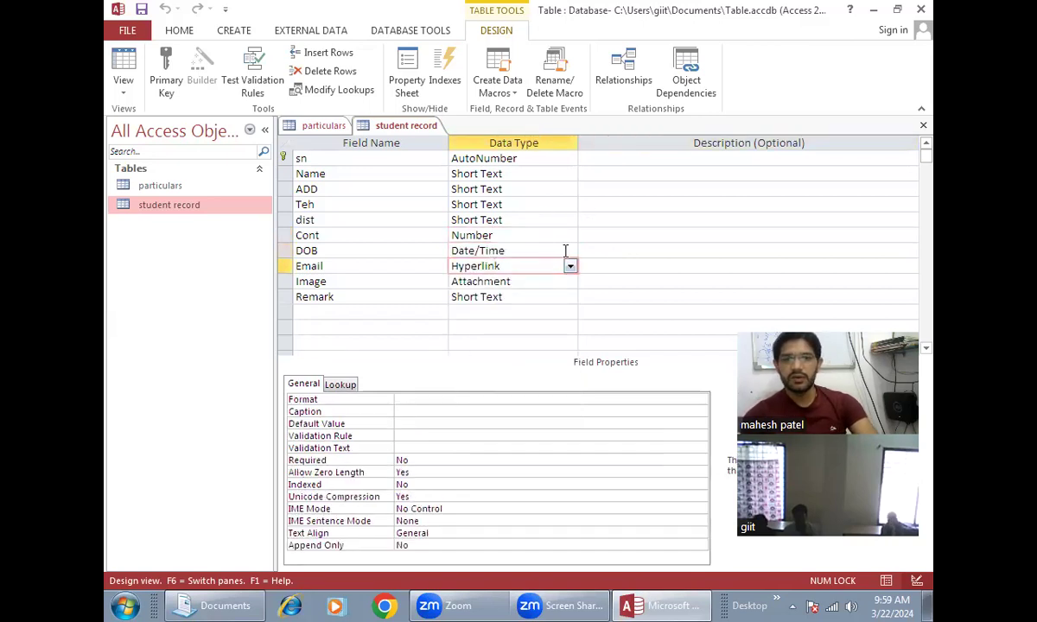
left_click(570, 267)
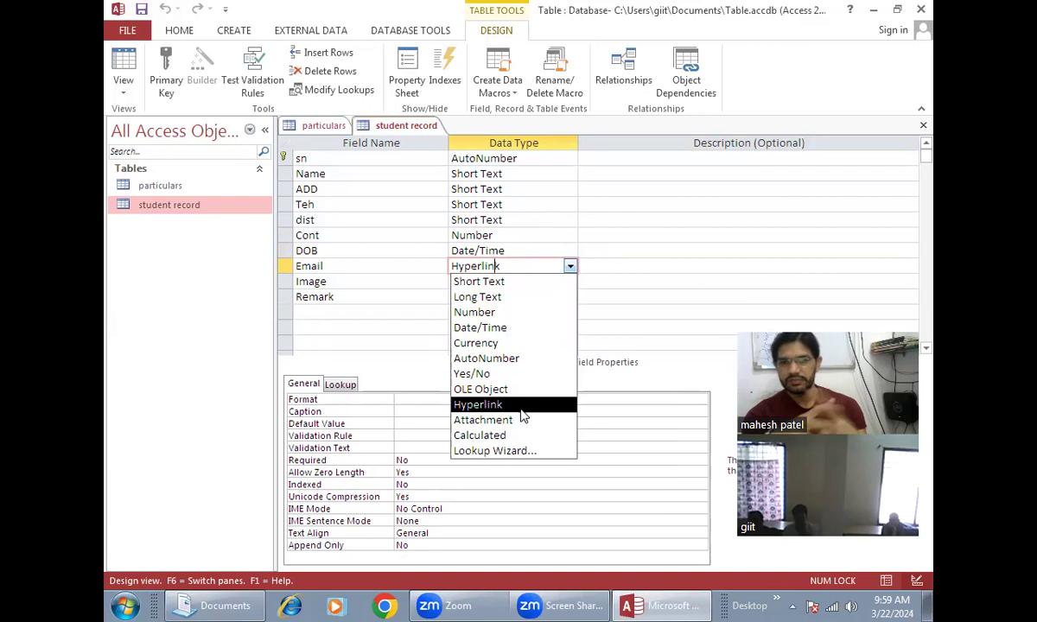
left_click(606, 269)
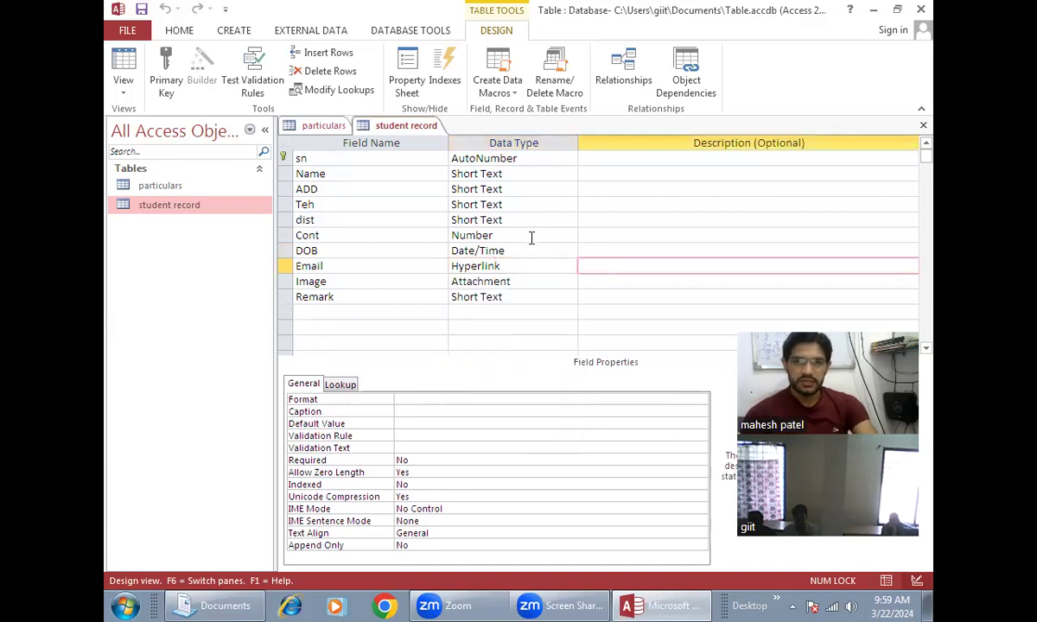
left_click(530, 235)
left_click(451, 172)
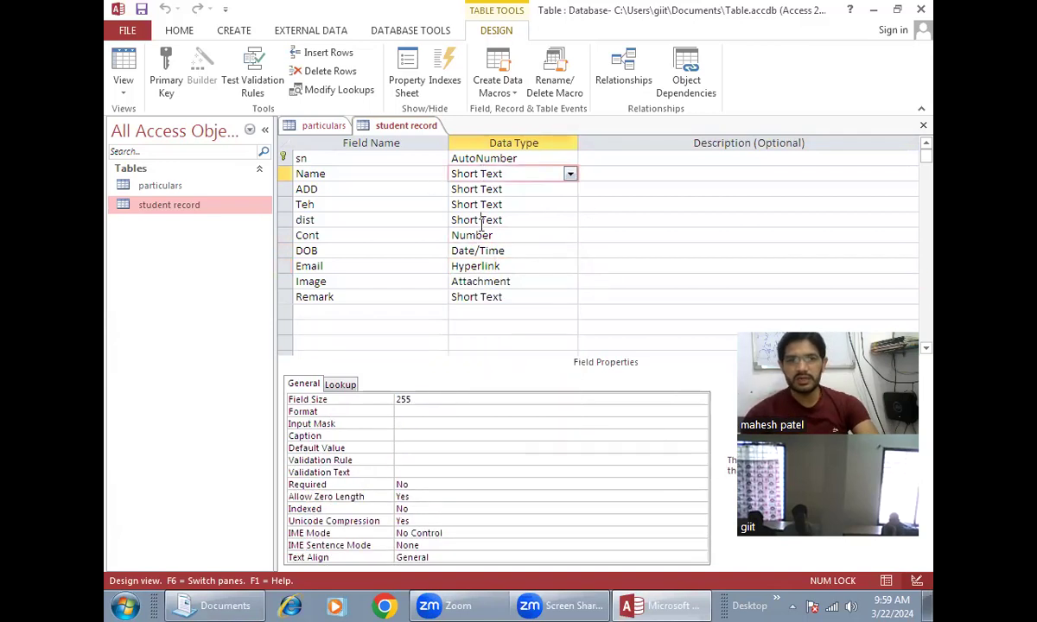
left_click(478, 221)
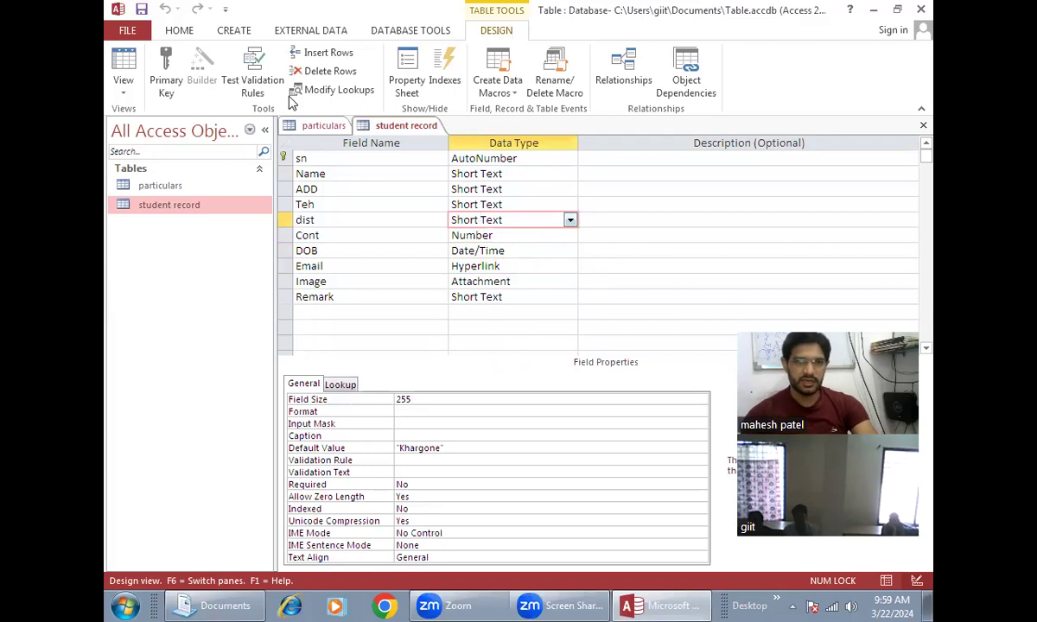
Step: Show the student record table as a datasheet and examine the ADD and Teh entries of its records
left_click(123, 87)
left_click(171, 122)
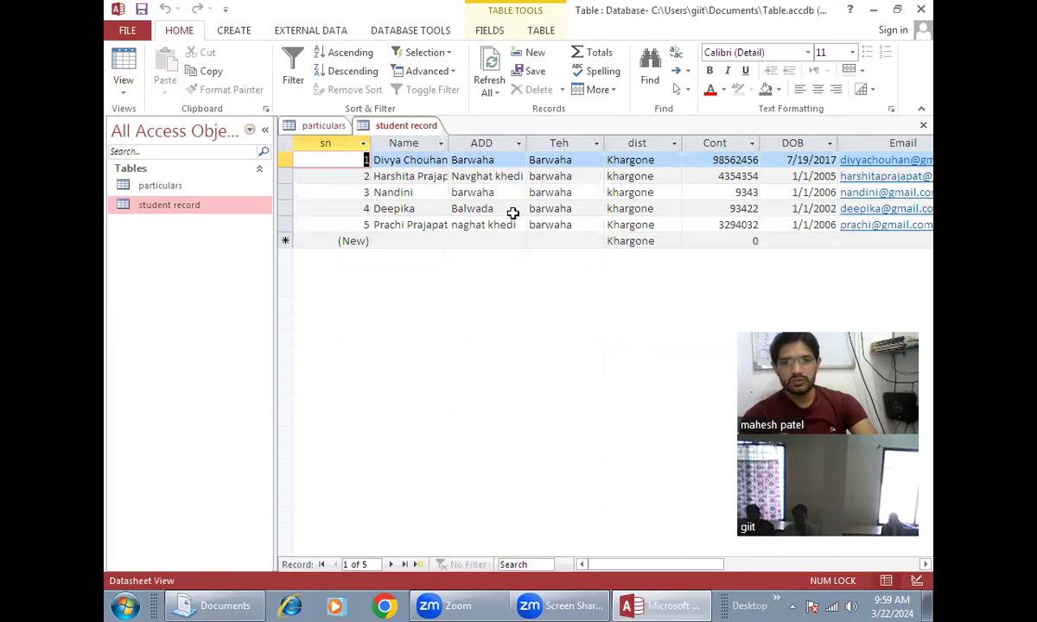
left_click(553, 192)
left_click(524, 208)
left_click(488, 224)
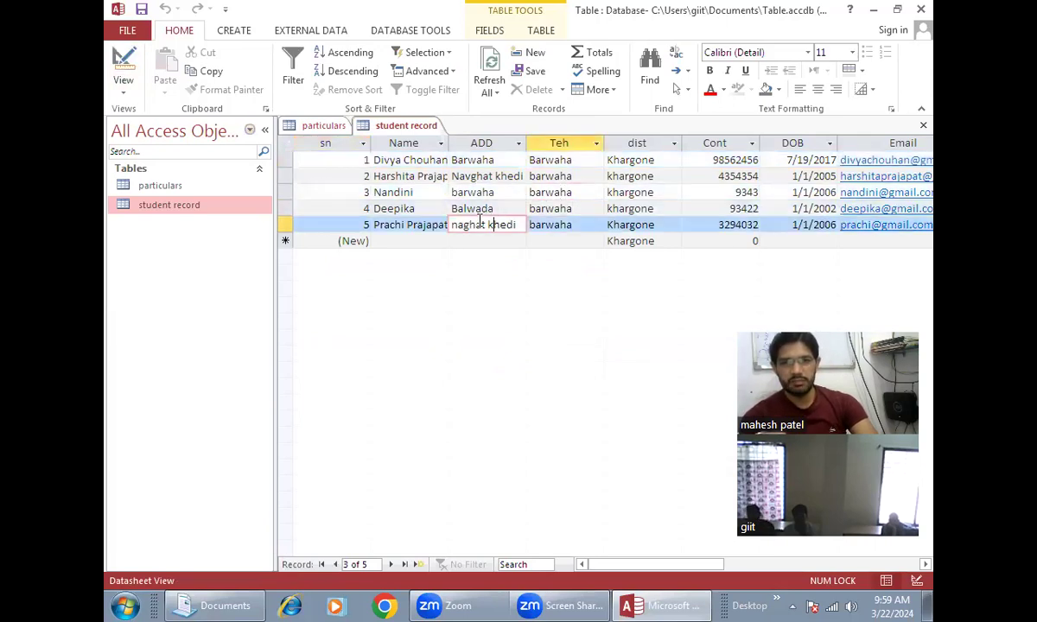
left_click(536, 209)
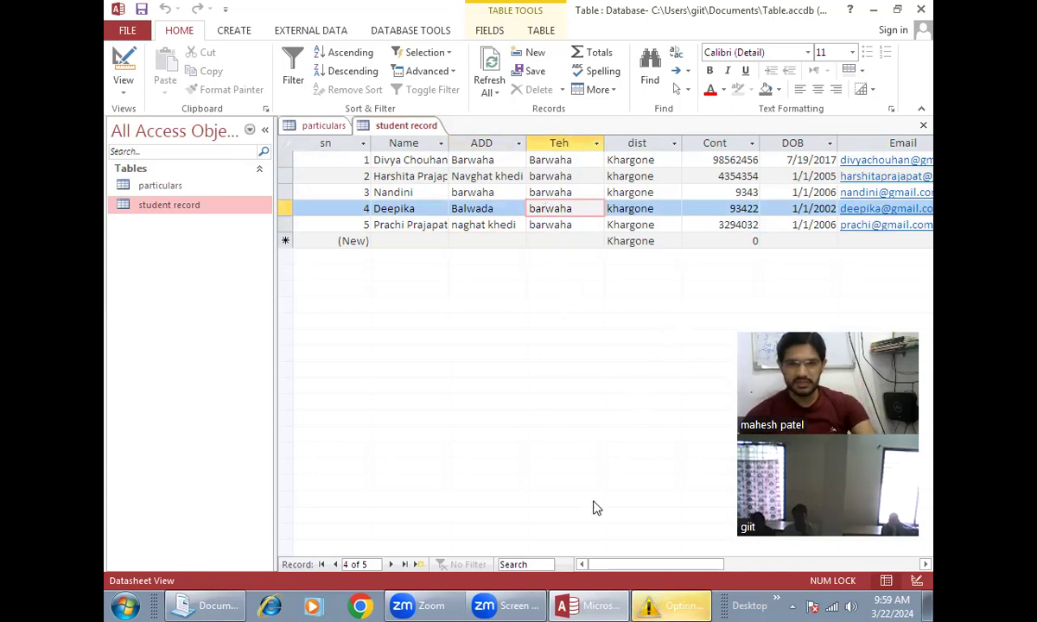
Step: Open the particulars table to view its records
left_click(123, 88)
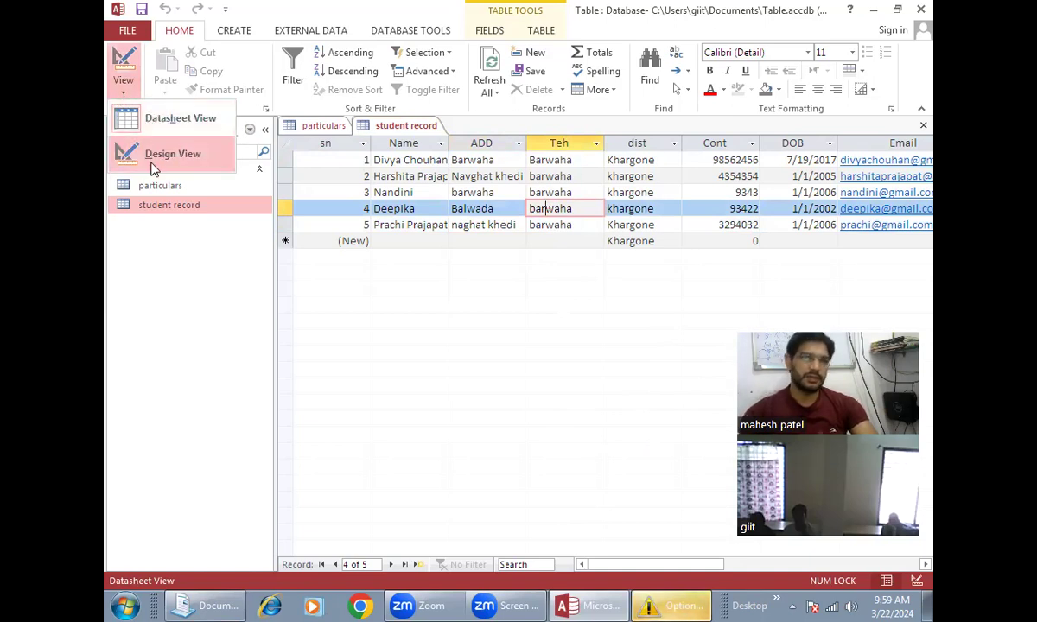
left_click(377, 413)
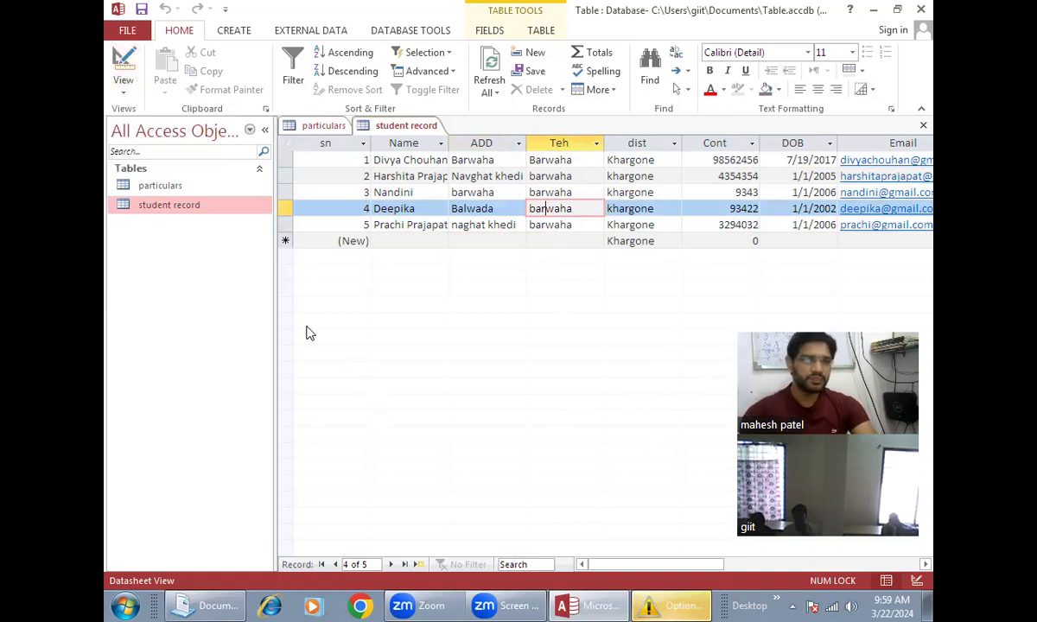
left_click(164, 186)
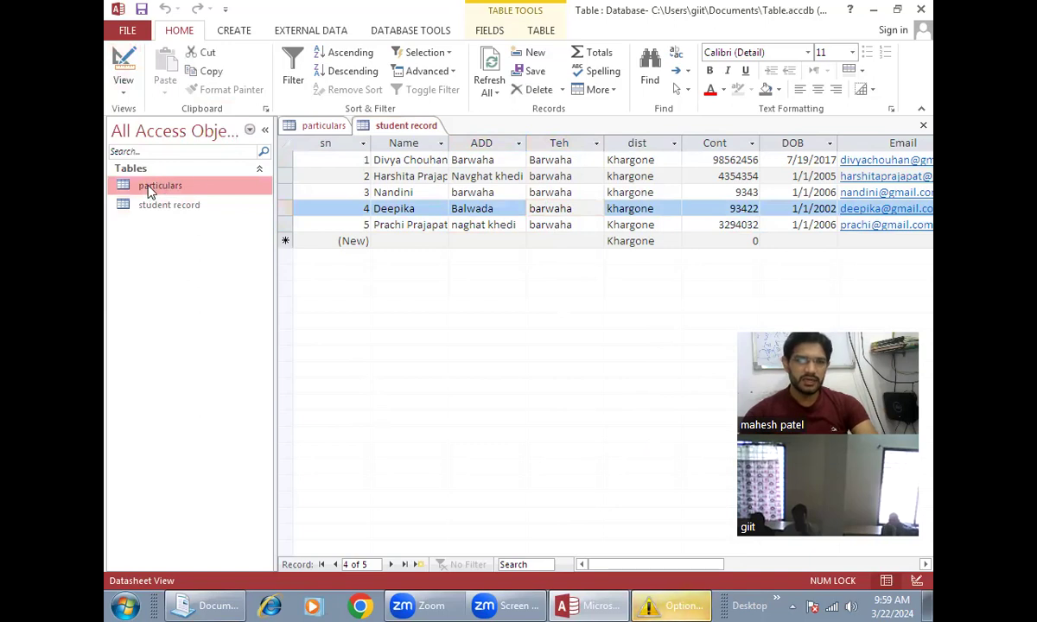
double_click(149, 191)
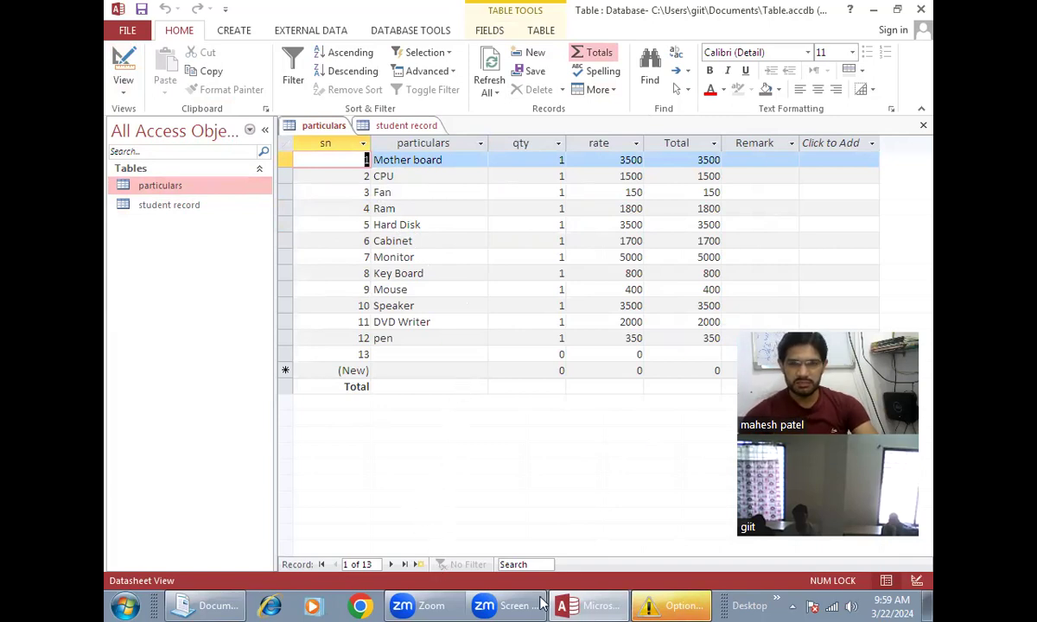
Step: Return to the student record table and show it in Design View
double_click(169, 205)
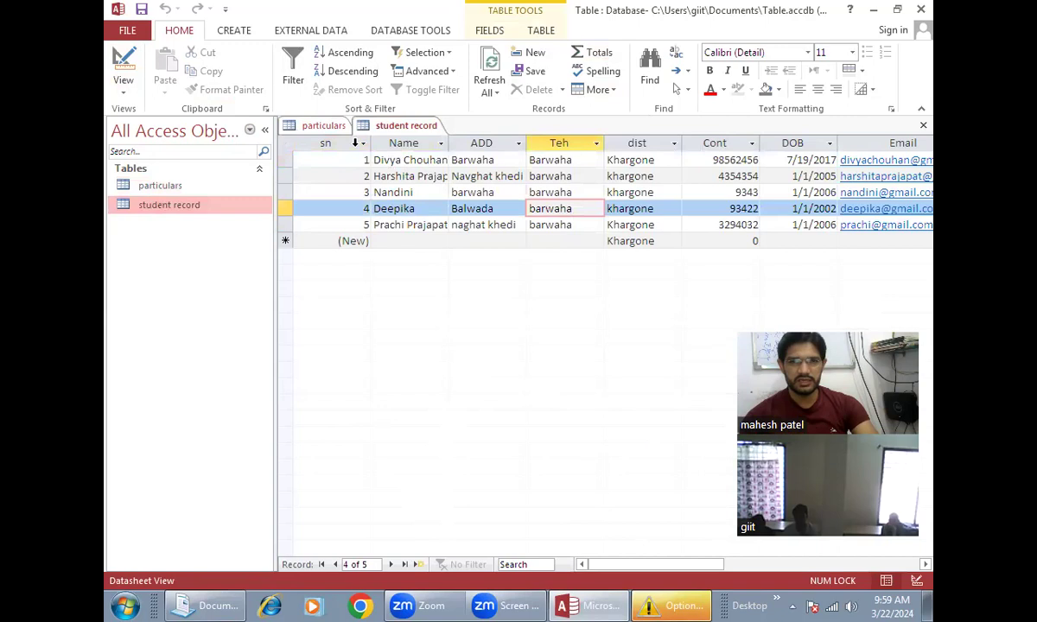
left_click(123, 92)
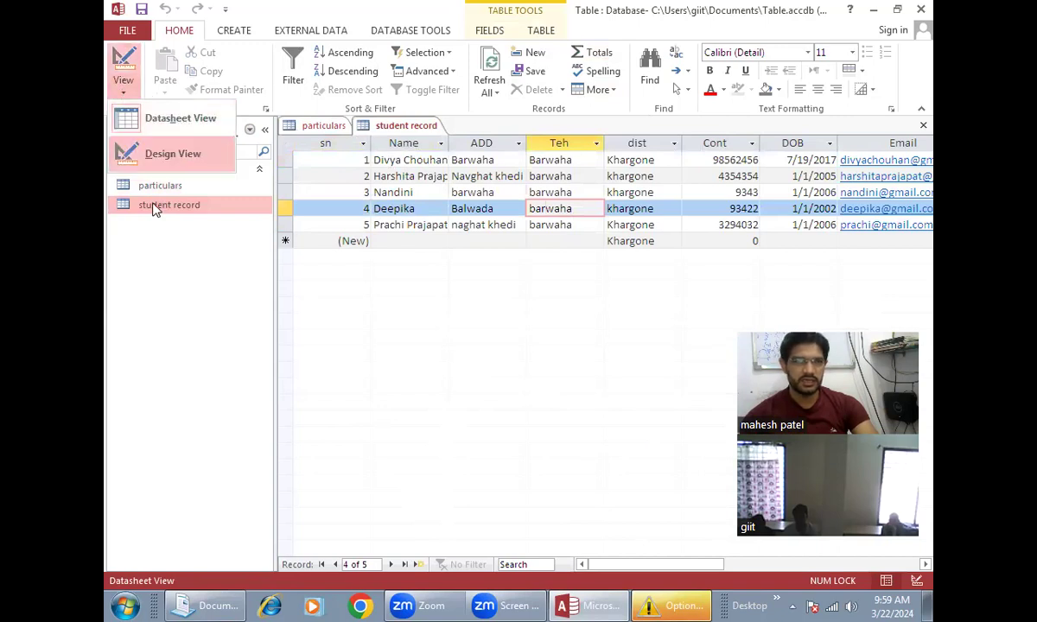
left_click(158, 155)
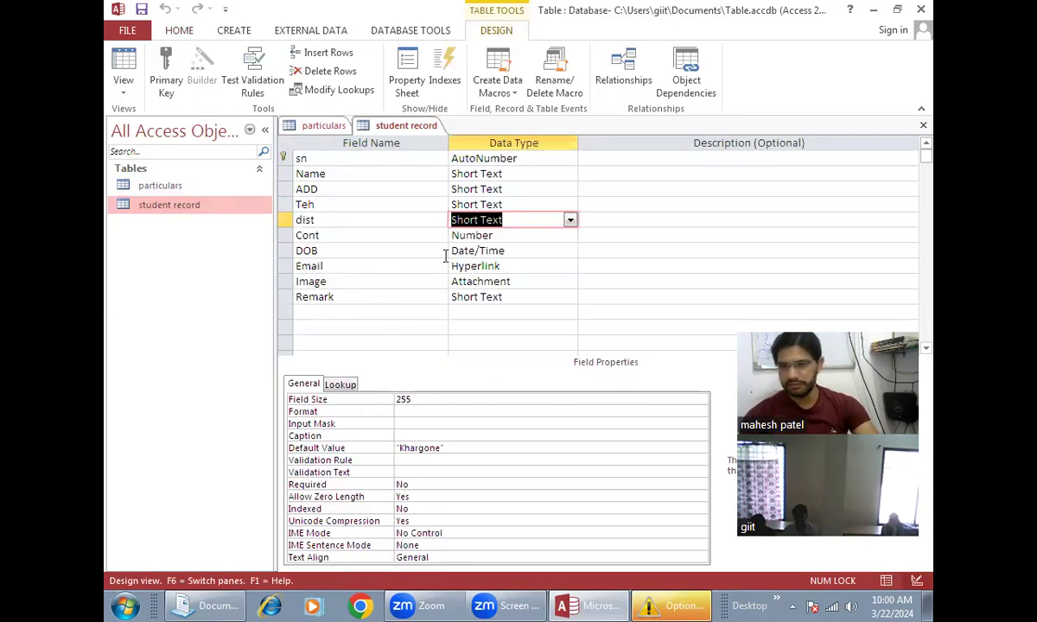
Step: Add a new Short Text field named State below the Remark field
left_click(337, 312)
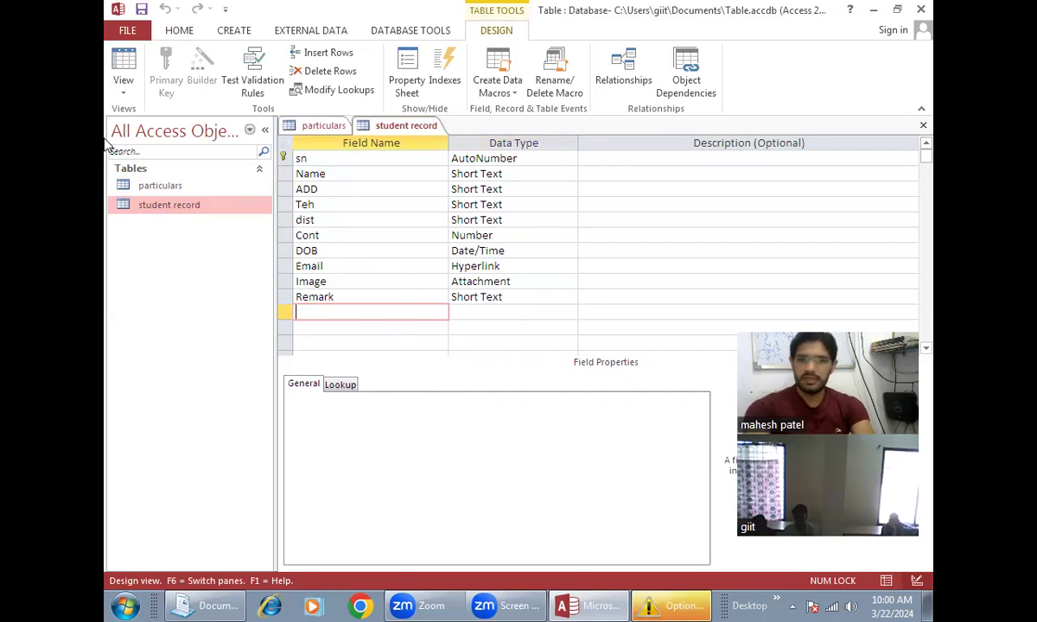
type("State")
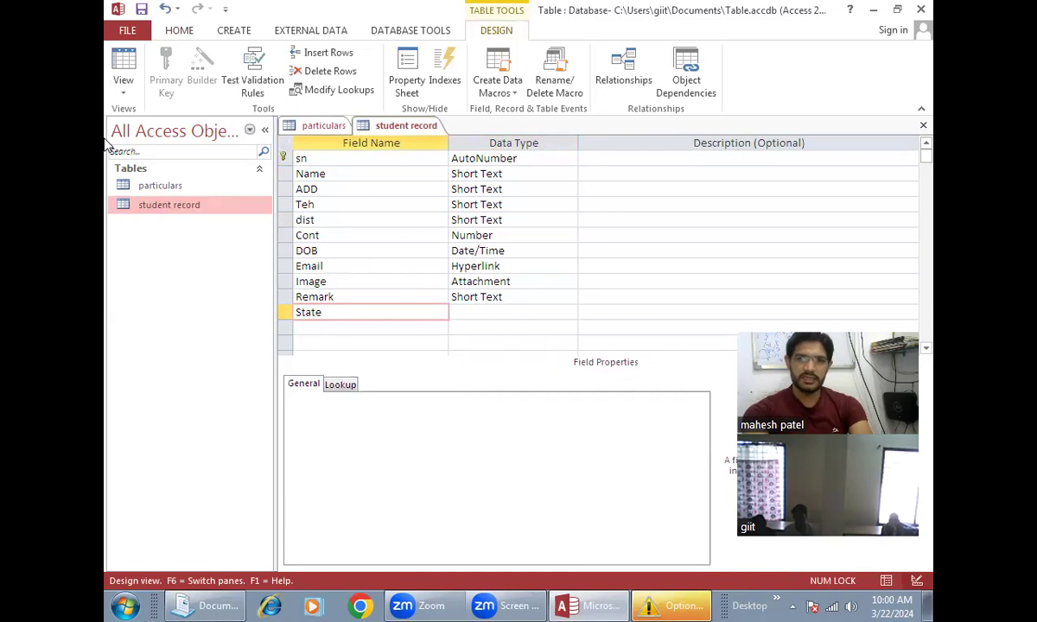
key("Tab")
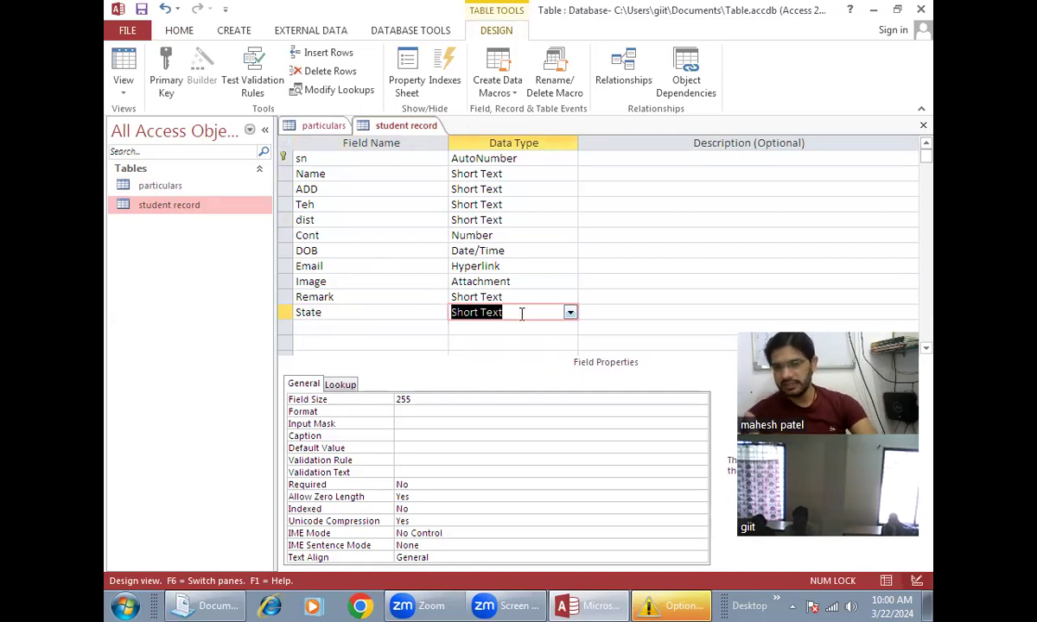
Step: Start the Lookup Wizard for the State field and choose to type in the lookup values manually
left_click(570, 312)
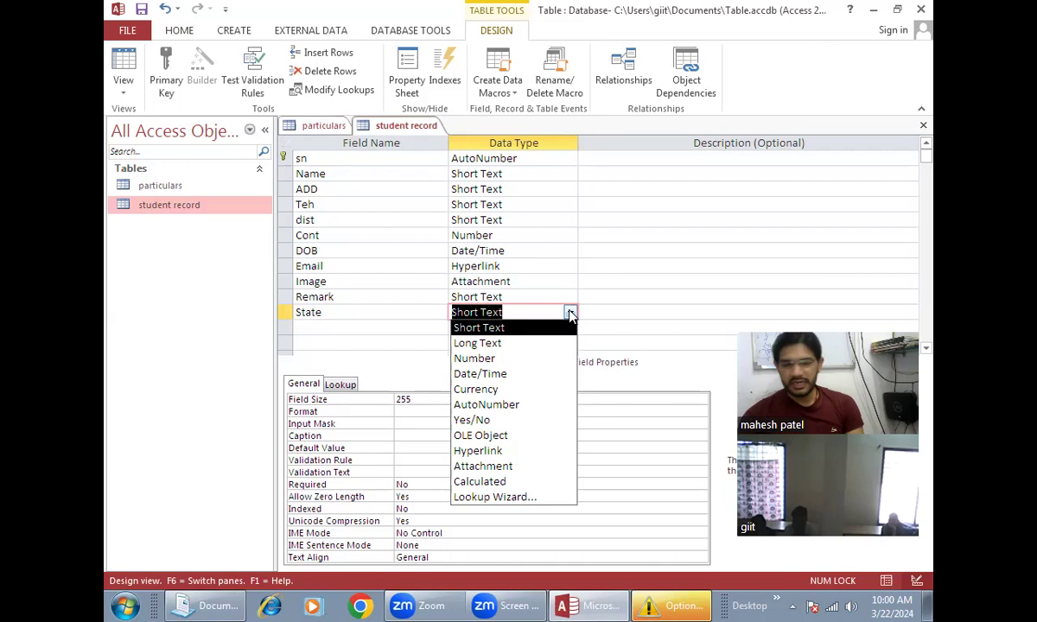
left_click(489, 498)
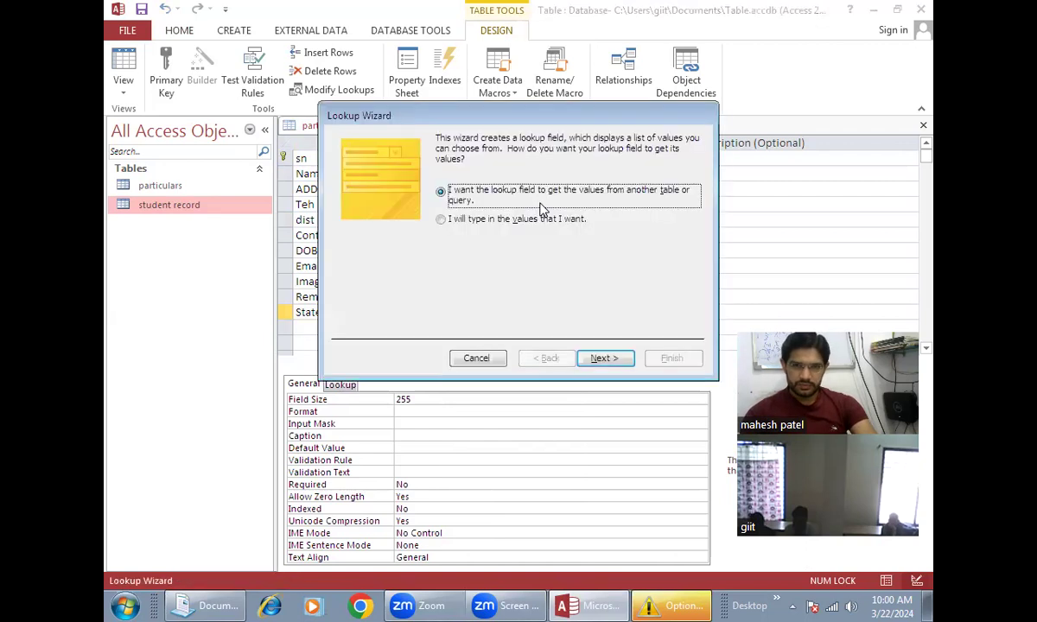
key("Tab")
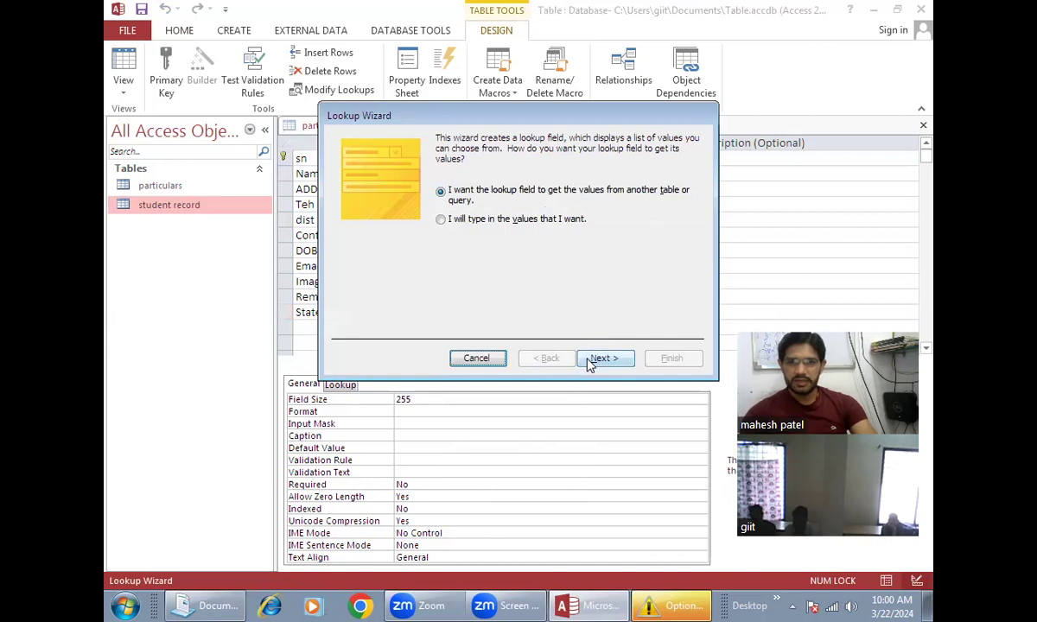
left_click(604, 358)
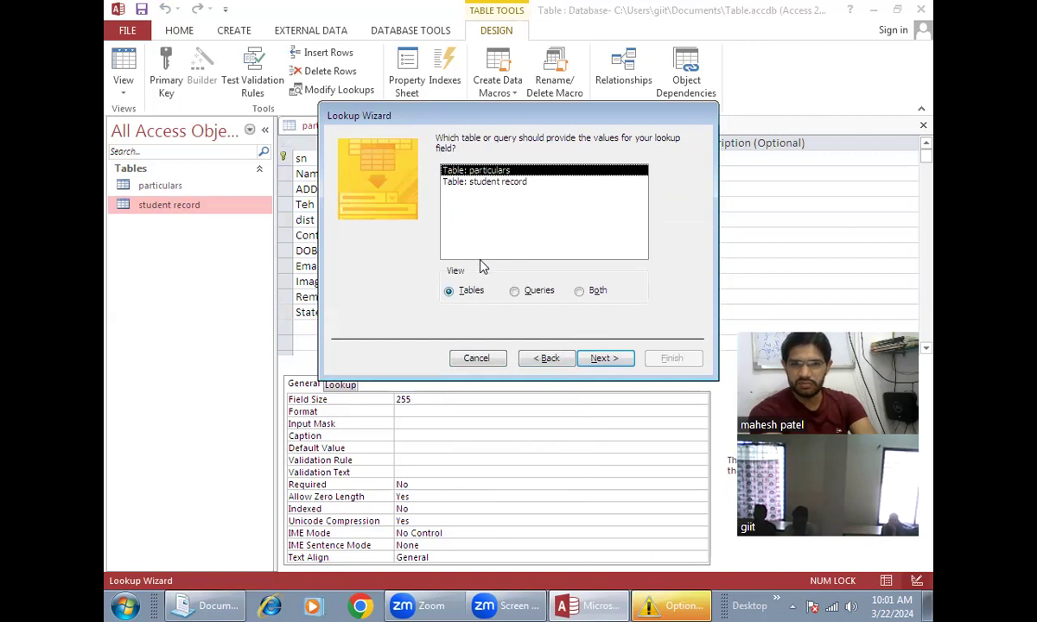
left_click(554, 362)
left_click(443, 220)
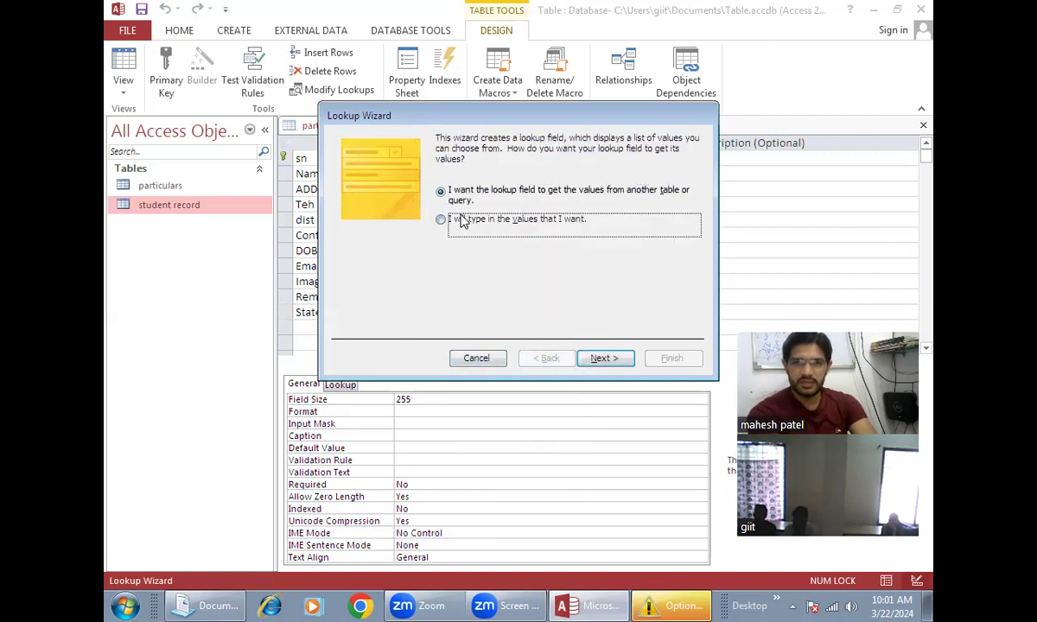
left_click(587, 361)
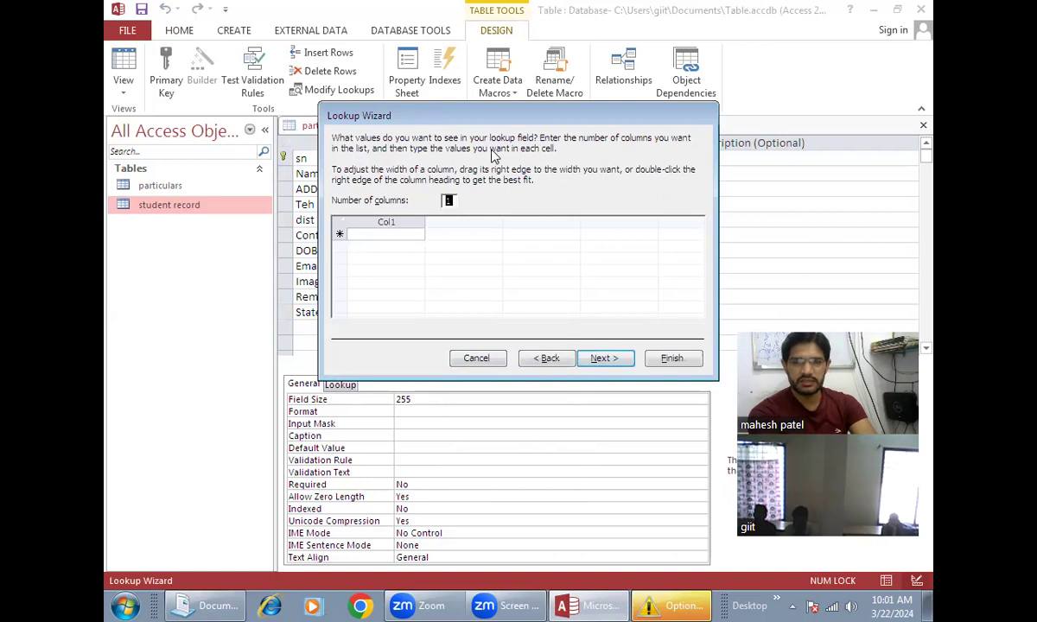
Step: Enter Madhya Pradesh as the first value in the lookup list's Col1
left_click_drag(495, 117, 490, 94)
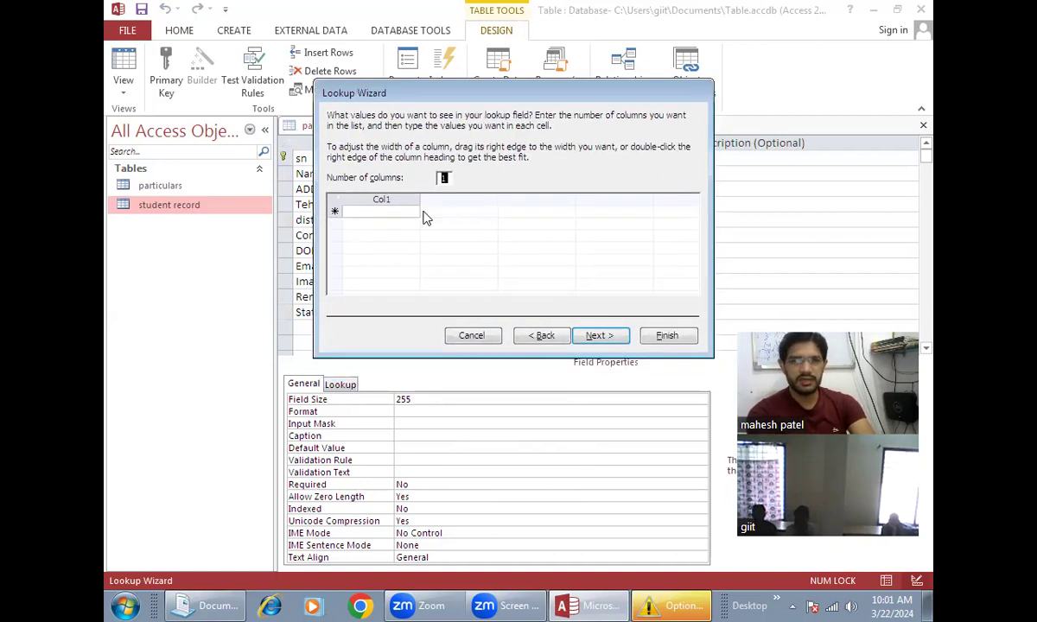
left_click(372, 212)
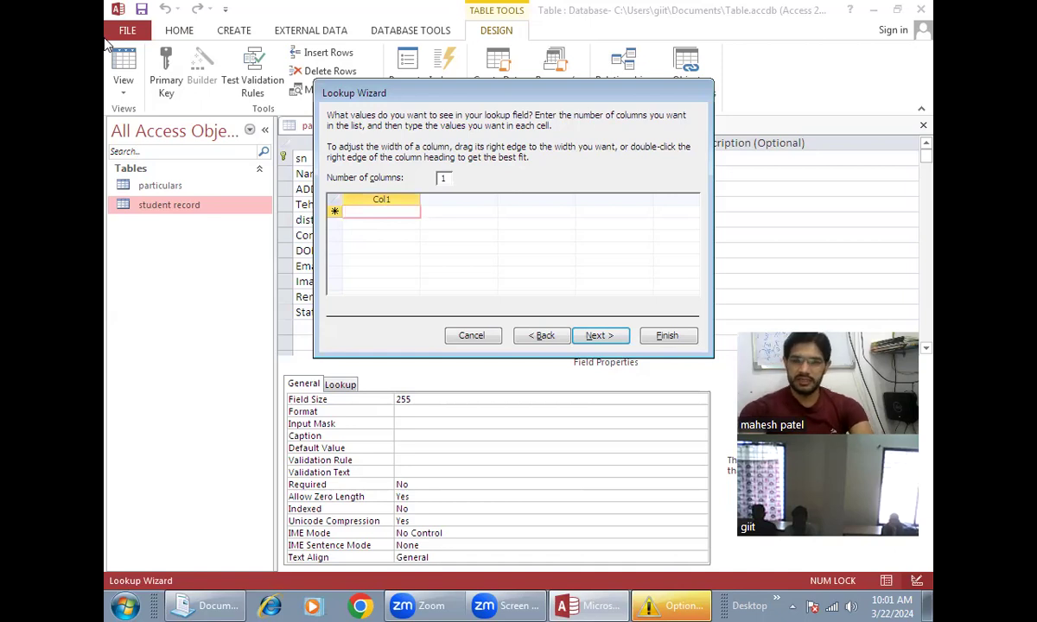
type("M")
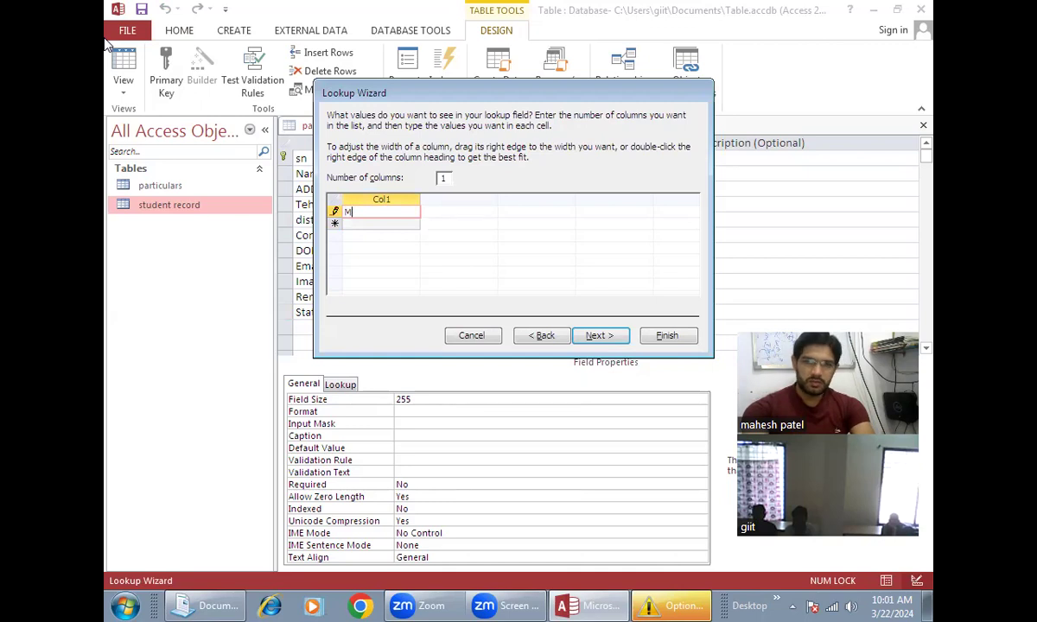
type("adhya ")
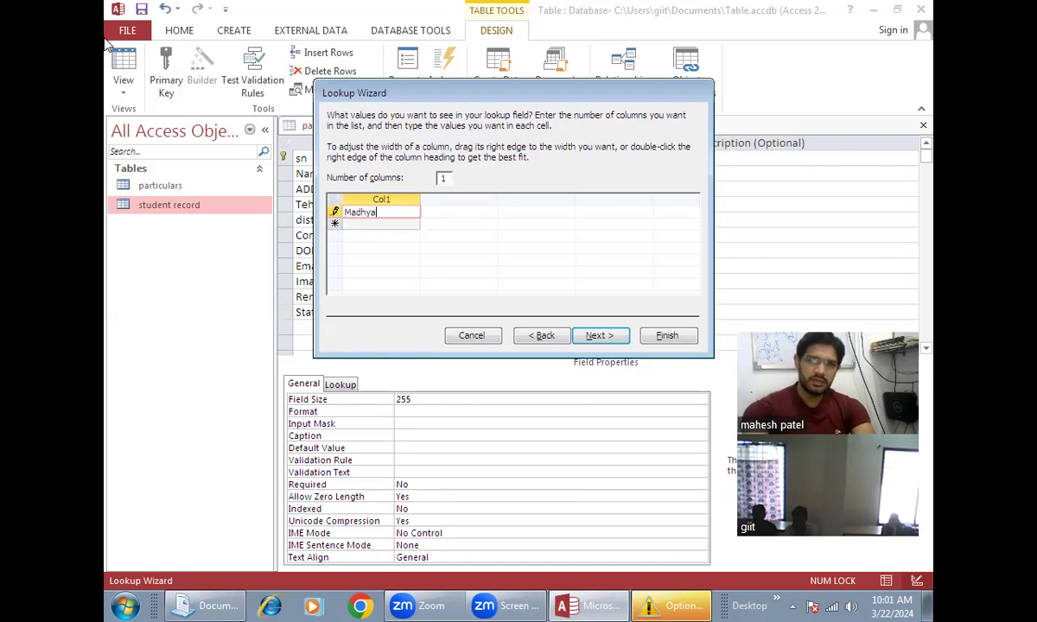
type("Pradesh")
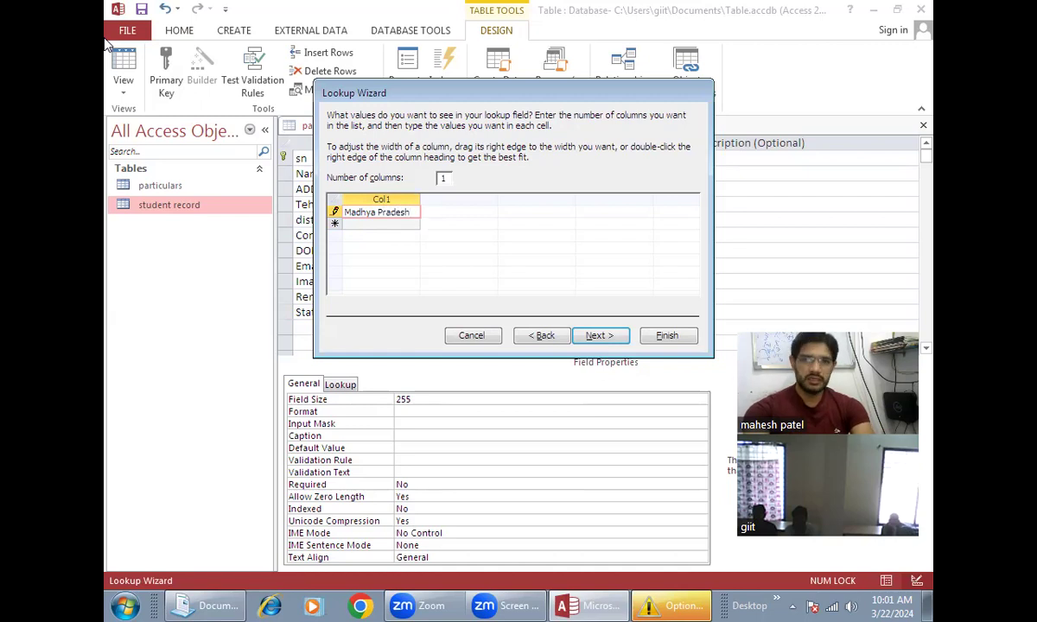
key("Return")
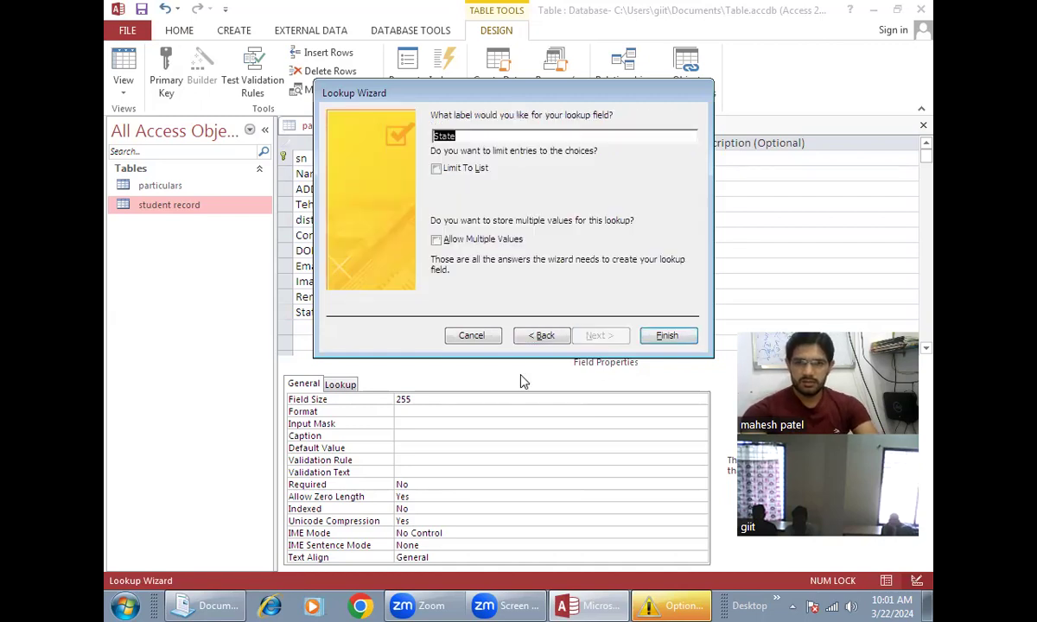
Step: Return to the lookup values and add Maharashtra, karnatka, Delhi, Rajasthan and Andhra pradesh below Madhya Pradesh in Col1
left_click(542, 336)
left_click(363, 224)
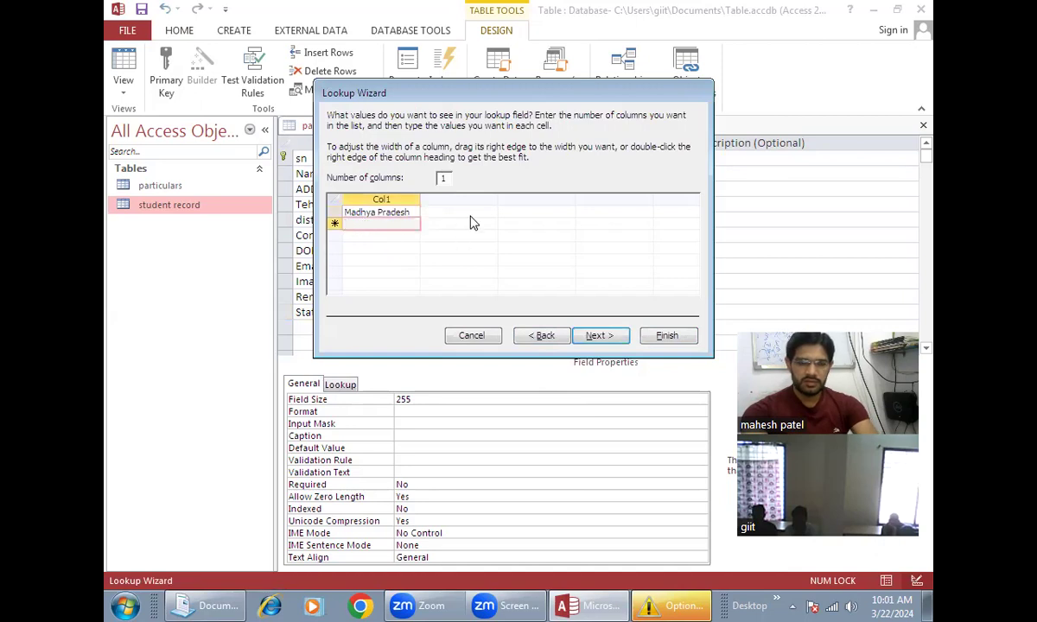
type("Maharashtra")
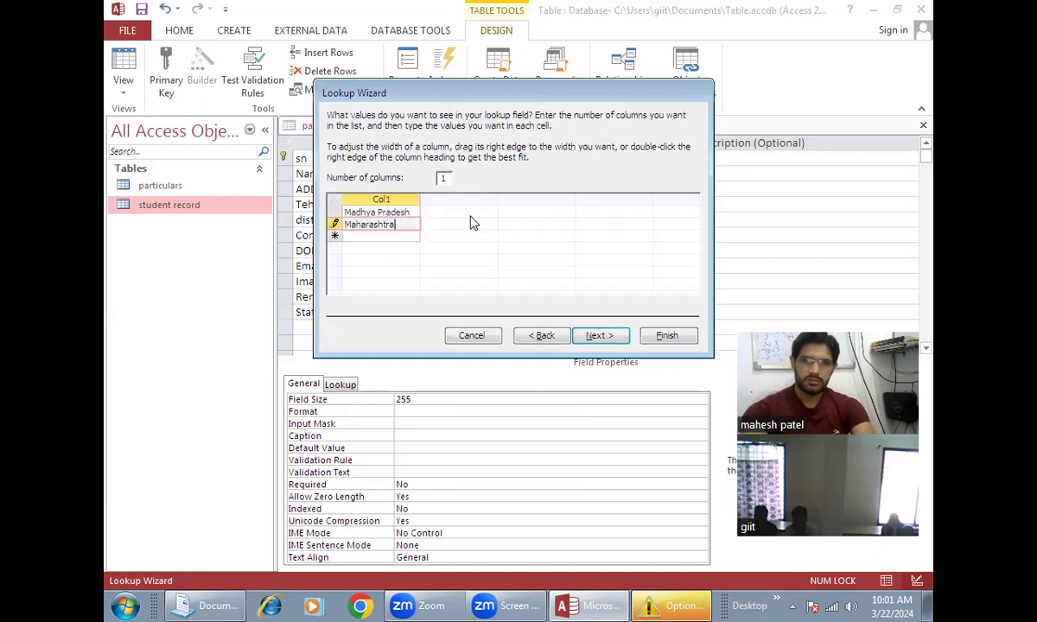
left_click(361, 236)
type("Kar")
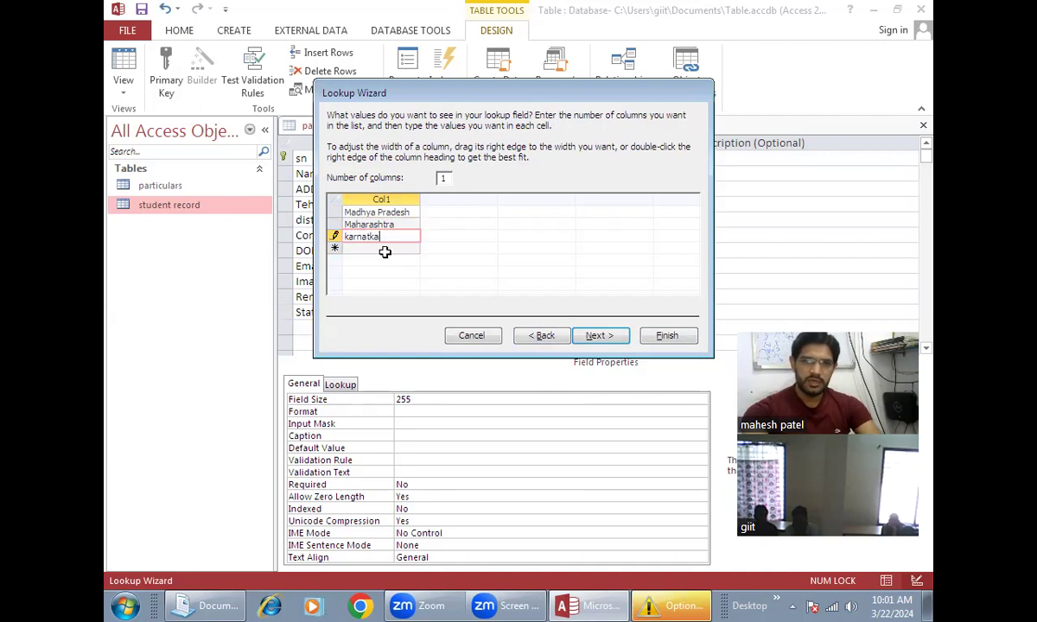
type("Delhi")
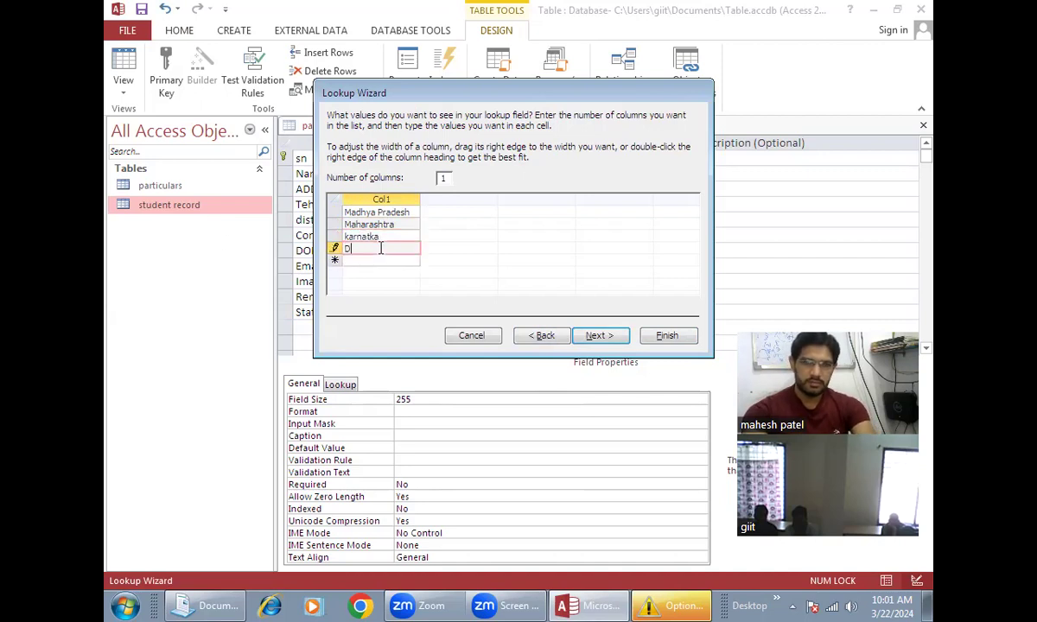
left_click(363, 261)
type("Raja")
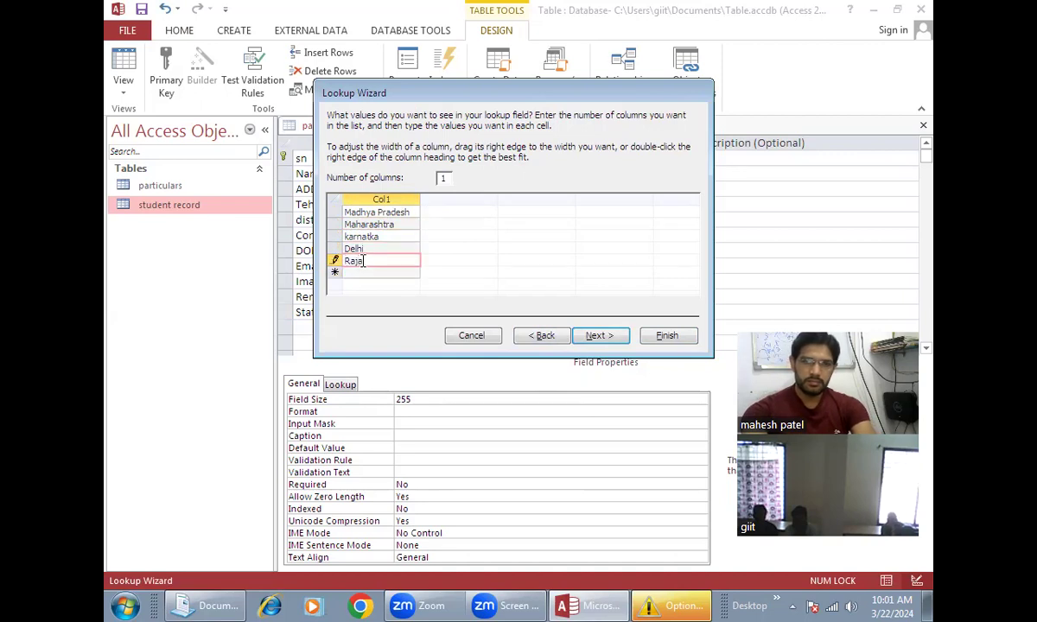
type("sthan")
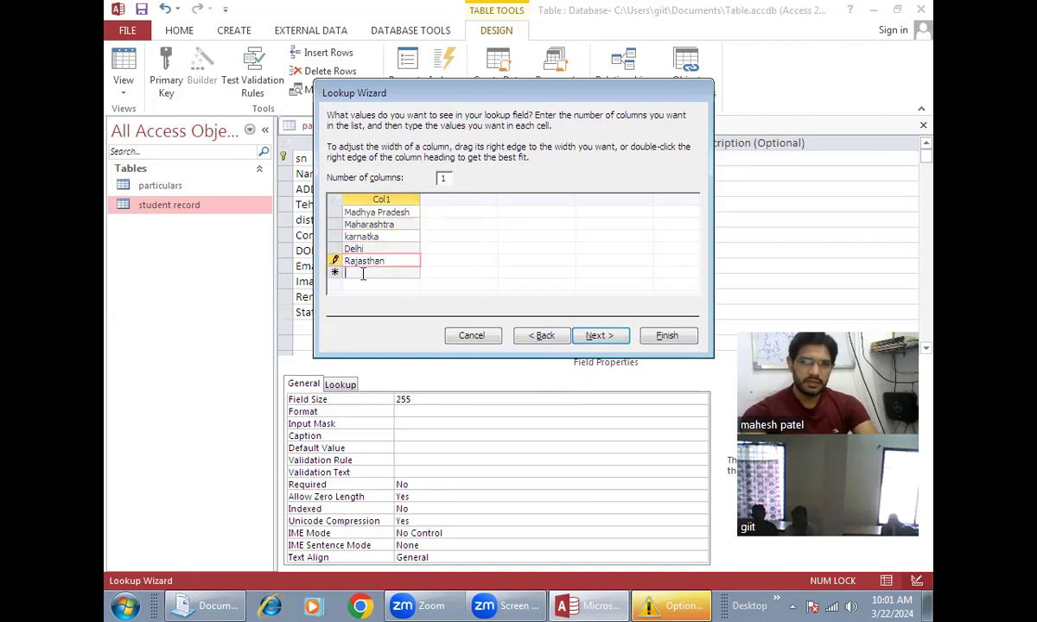
left_click(363, 273)
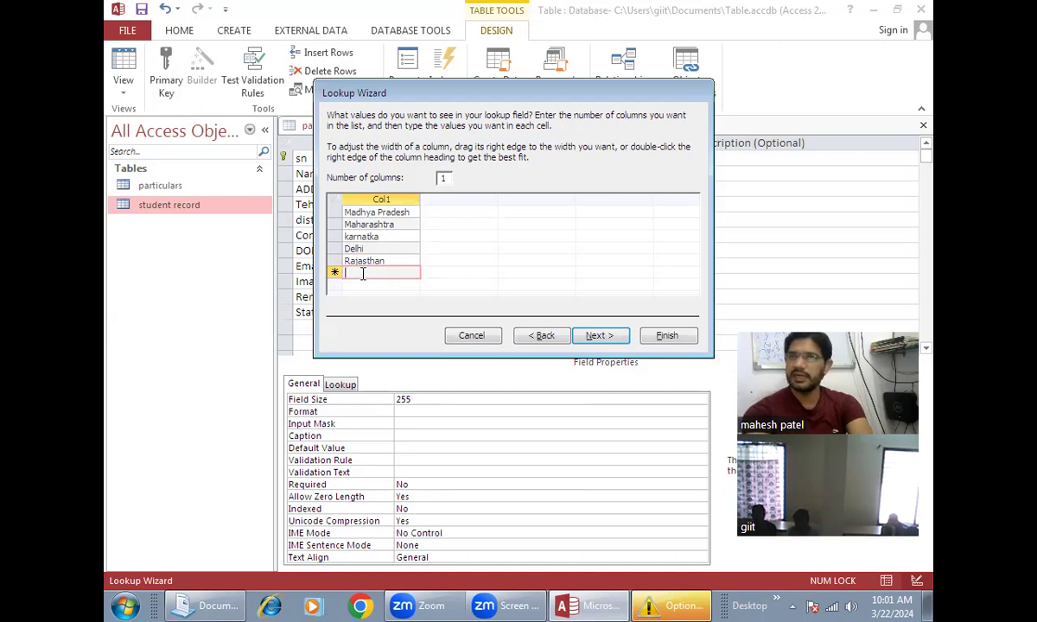
type("Andhra")
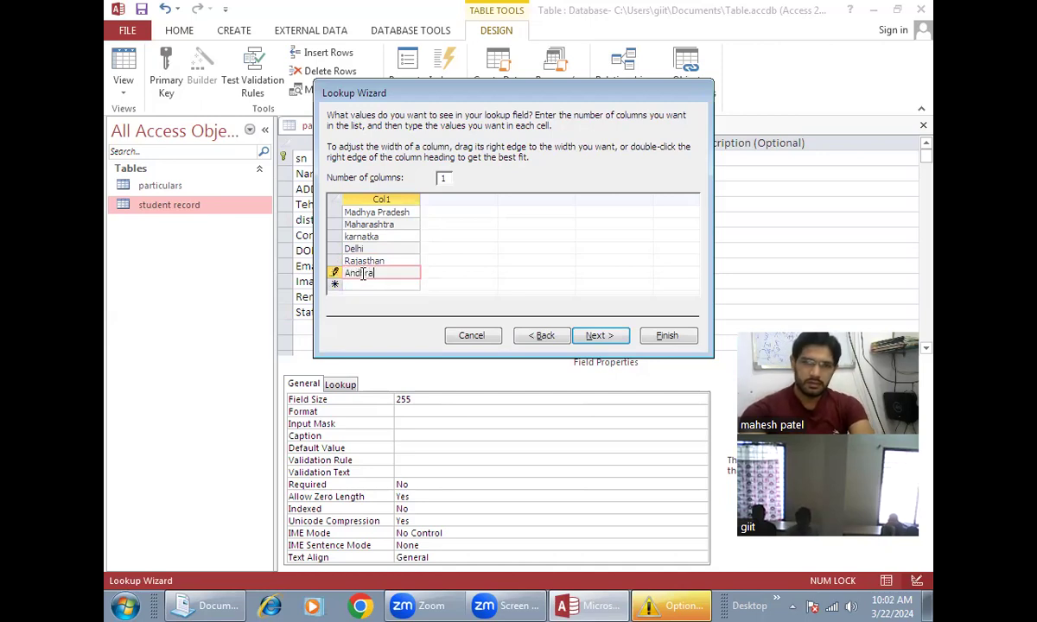
type(" pradesh")
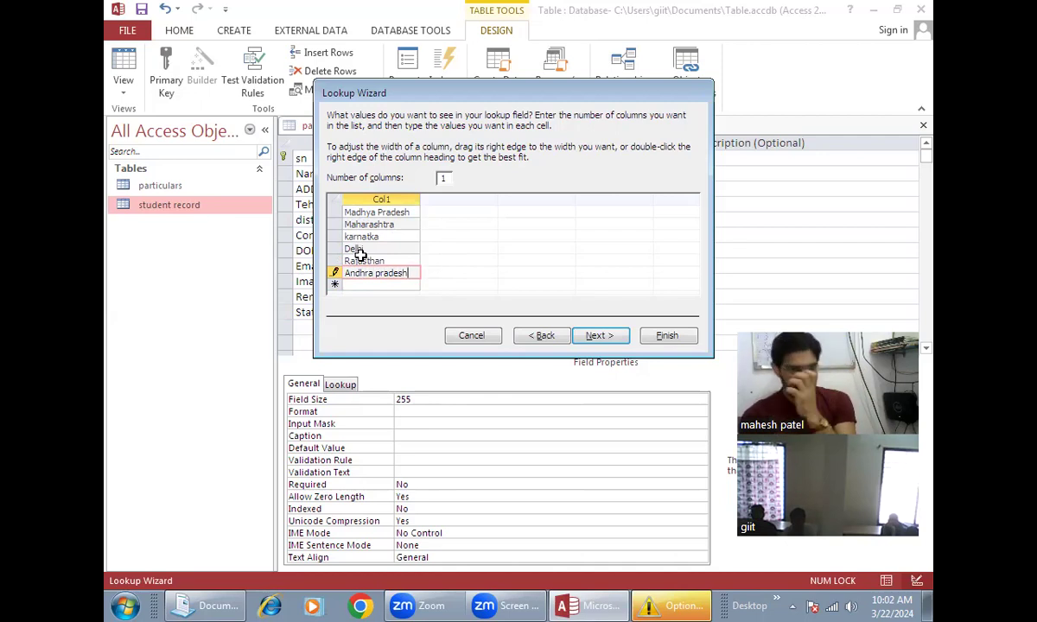
Step: Finish the Lookup Wizard with the label State, and save the table while switching it to Datasheet View
left_click(598, 341)
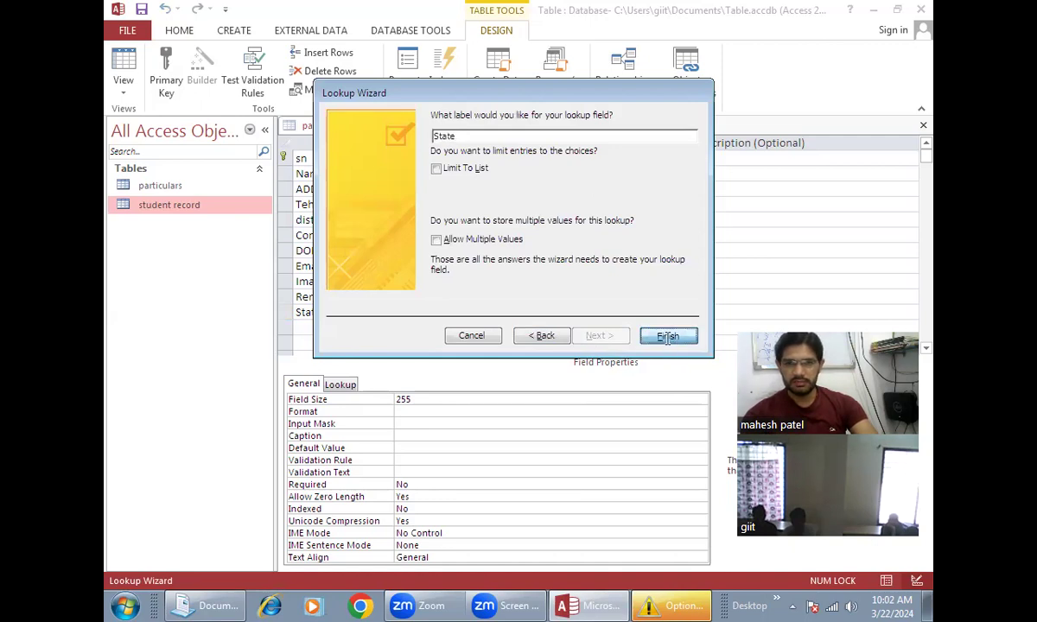
left_click(667, 337)
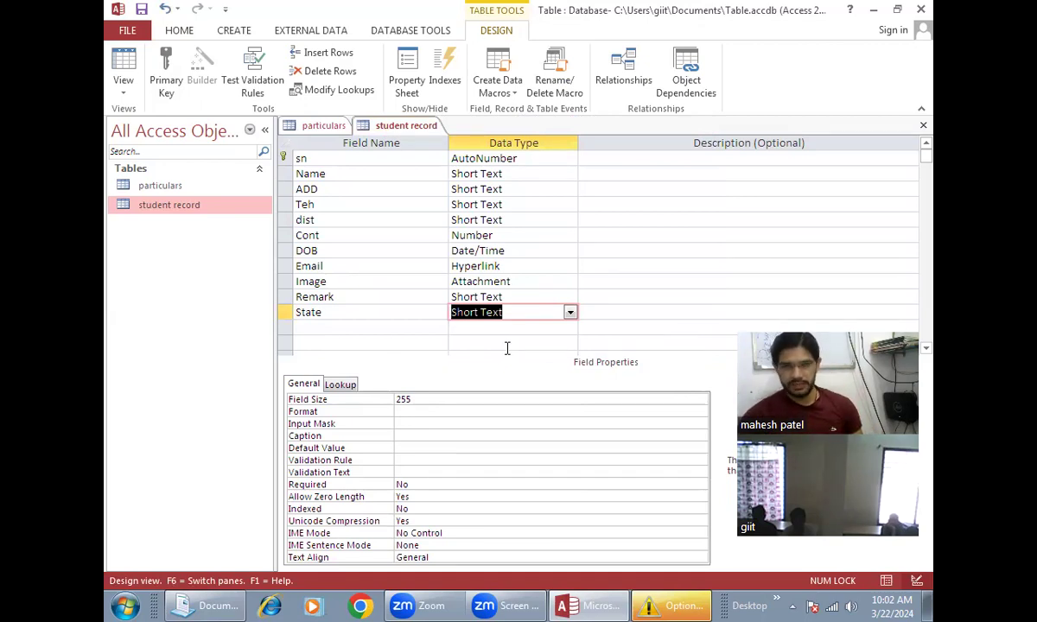
left_click(124, 86)
left_click(151, 123)
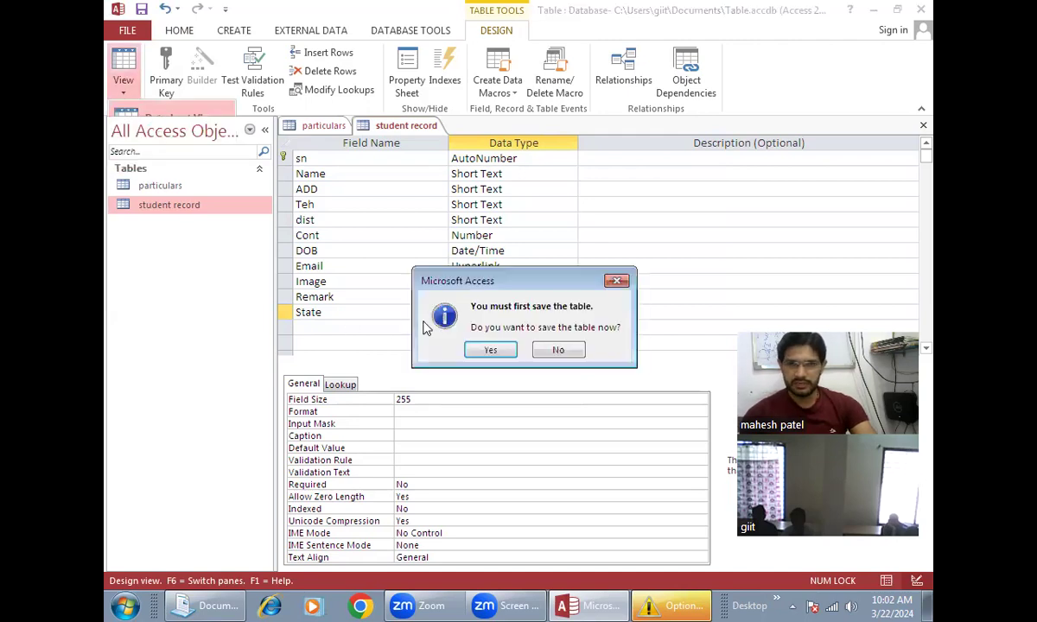
left_click(486, 351)
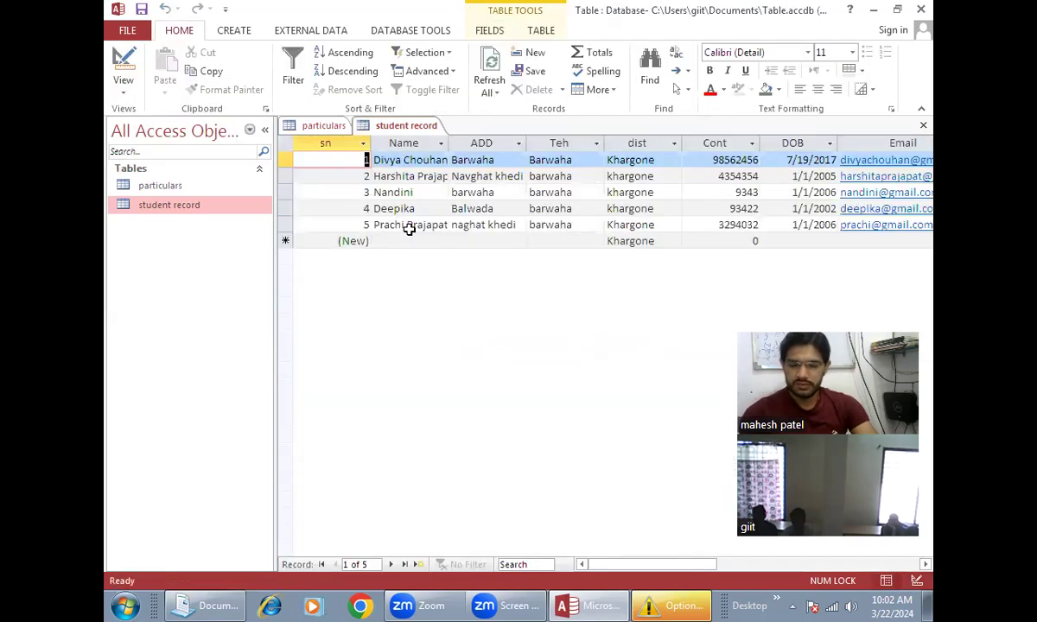
Step: Choose Madhya Pradesh from the State lookup list for the first student record
key("Tab")
key("Tab")
key("Tab")
key("Tab")
key("Tab")
key("Tab")
key("Tab")
key("Tab")
key("Tab")
key("Tab")
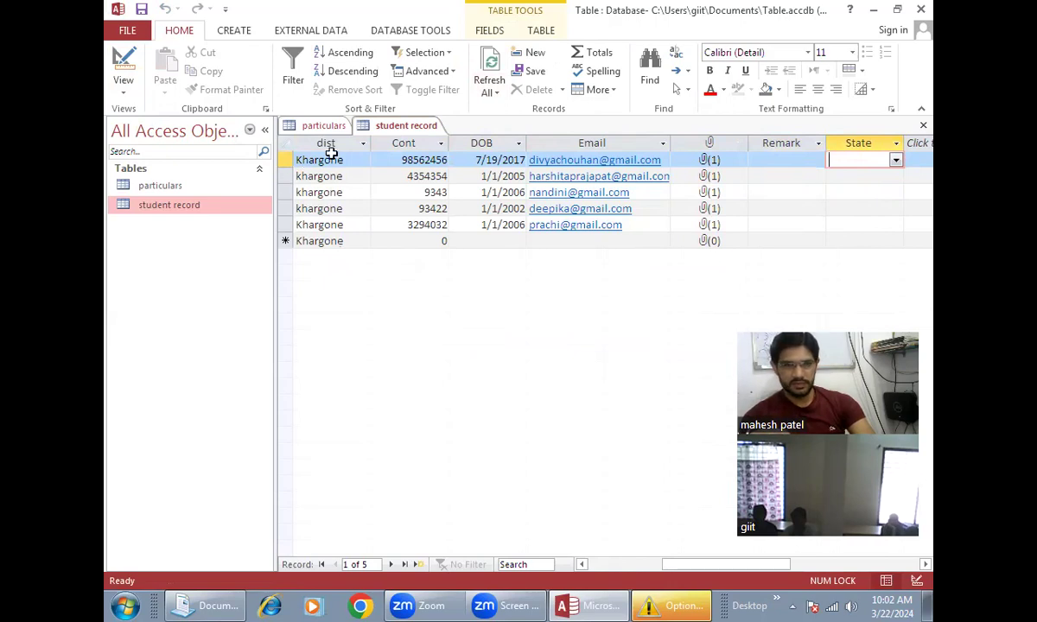
left_click(897, 161)
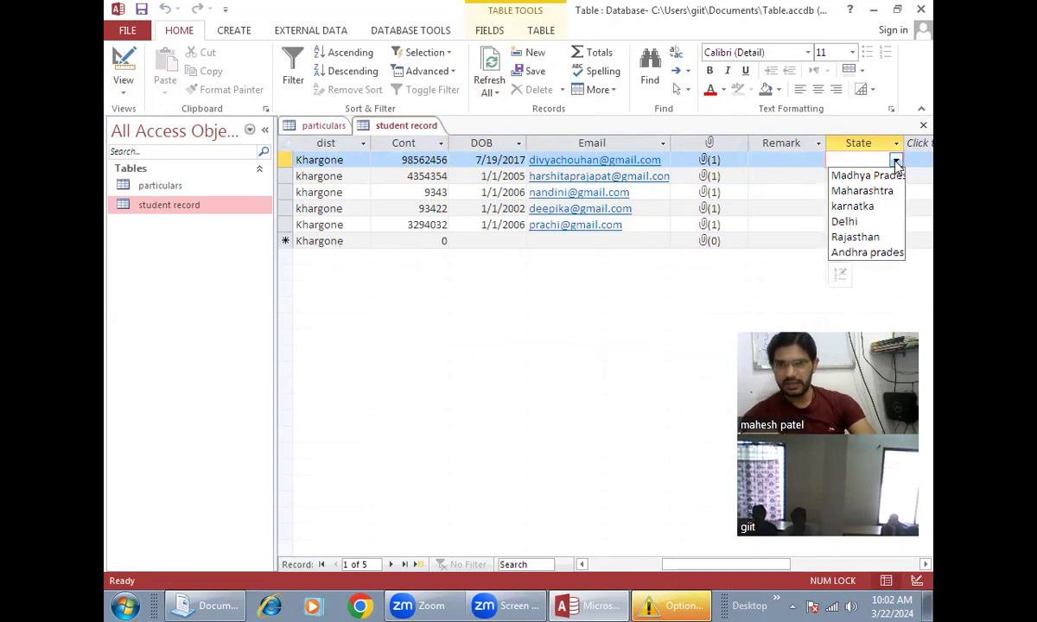
left_click(883, 175)
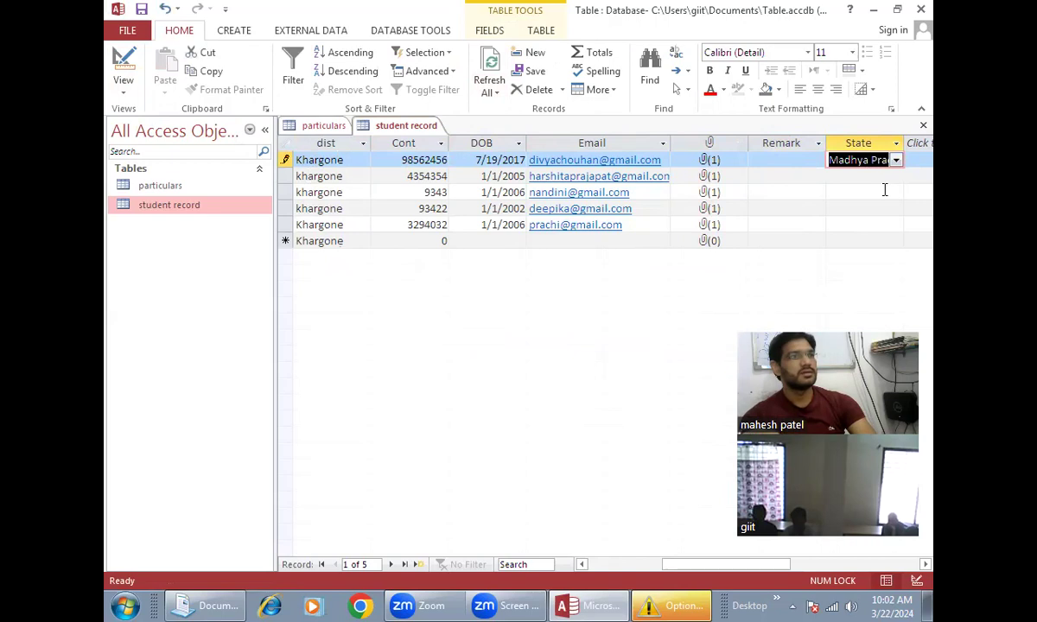
Step: Choose Maharashtra as the State for the second record and Delhi for the third
left_click(875, 177)
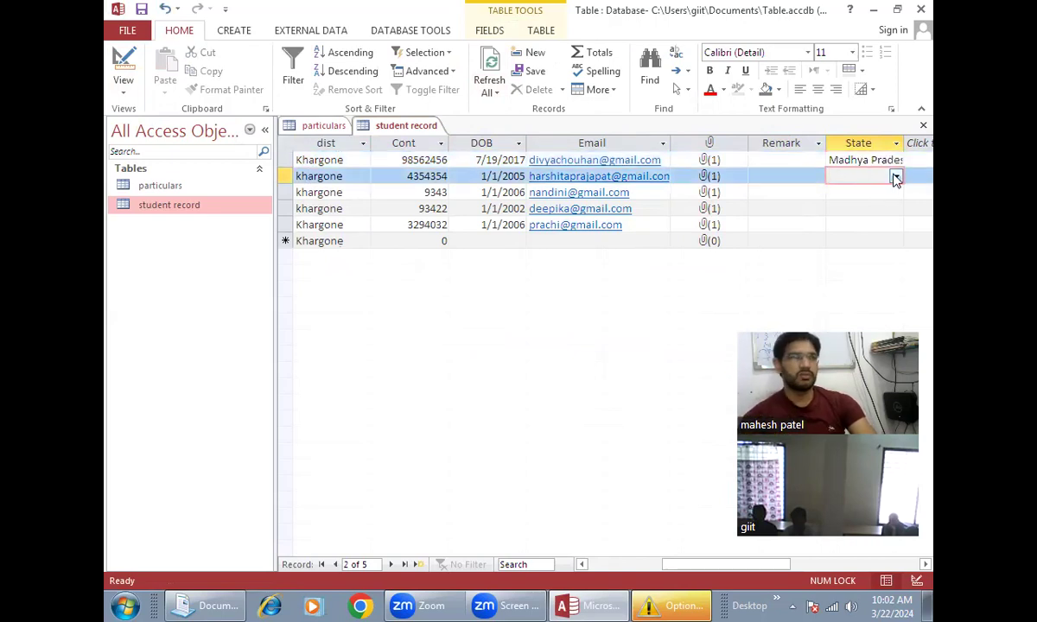
left_click(896, 177)
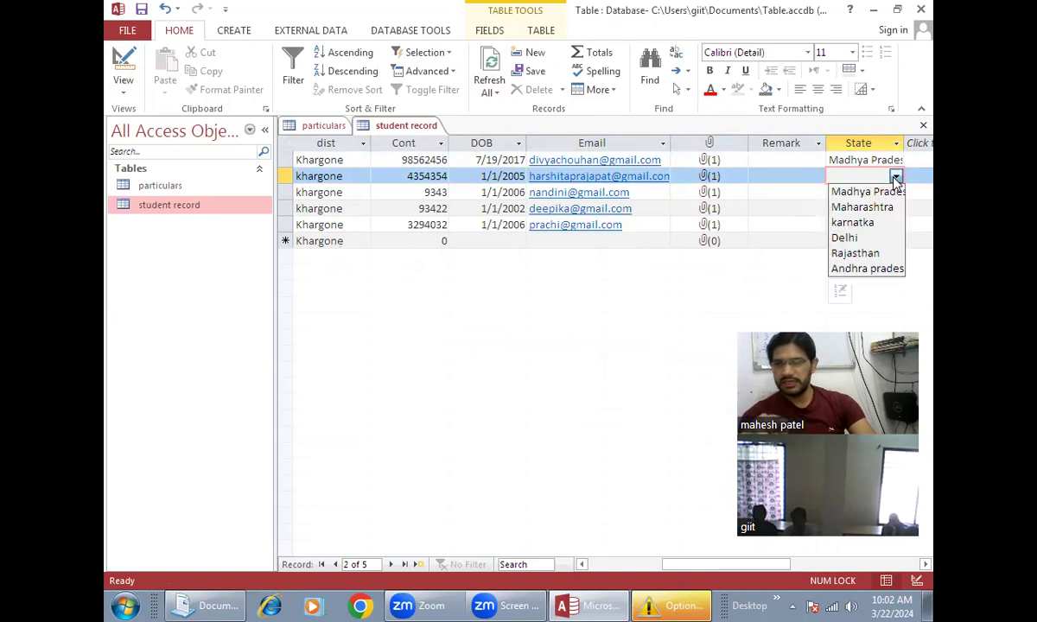
left_click(864, 207)
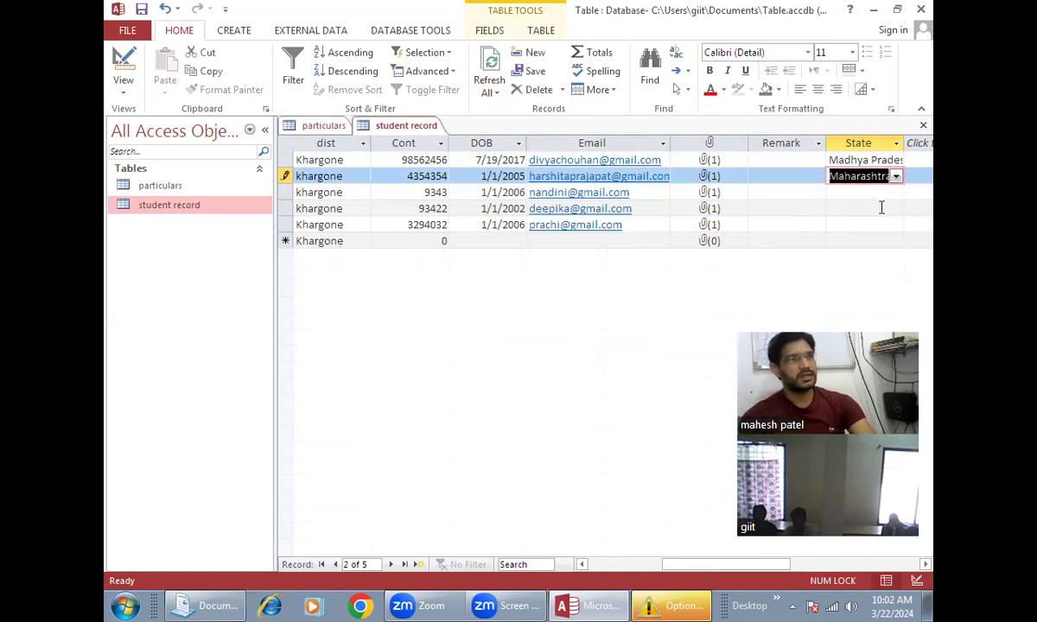
left_click(862, 195)
left_click(896, 193)
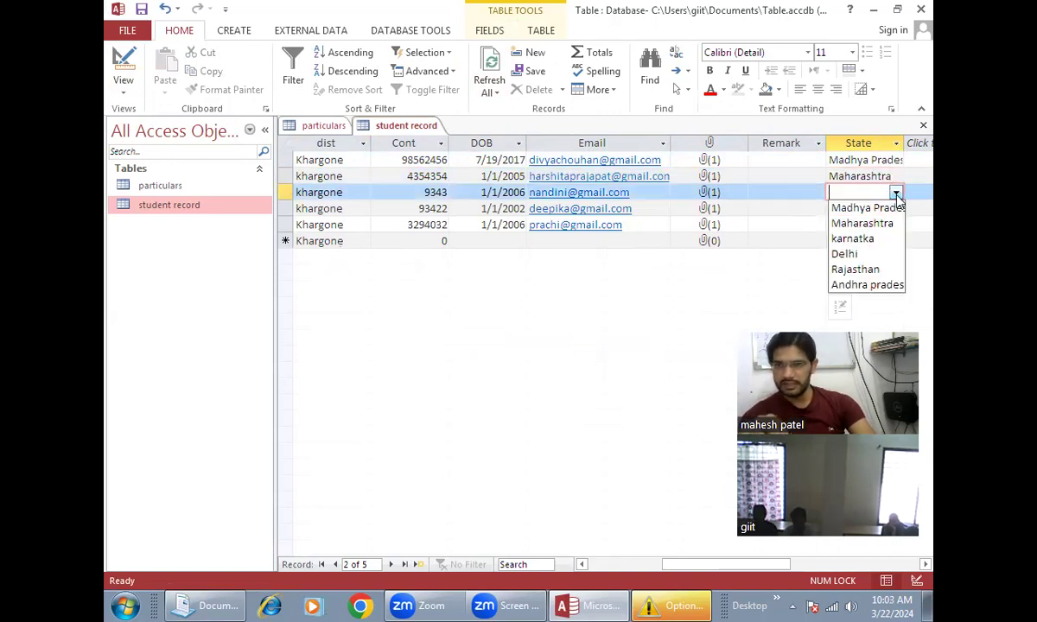
left_click(871, 255)
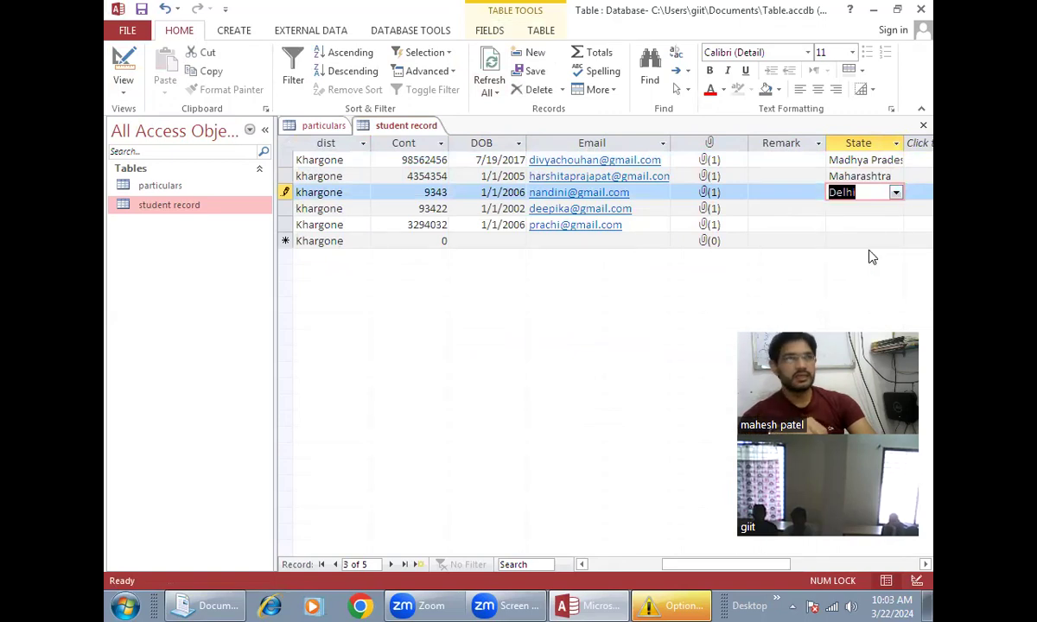
Step: Choose Andhra pradesh as the State for the fourth record and Delhi for the fifth
left_click(861, 208)
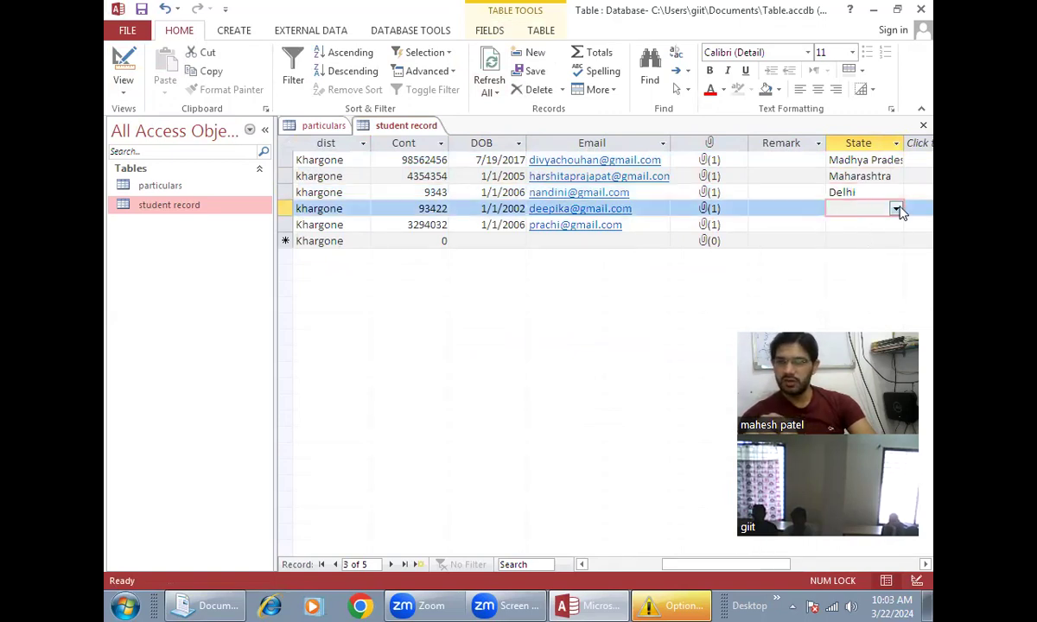
left_click(897, 208)
left_click(872, 301)
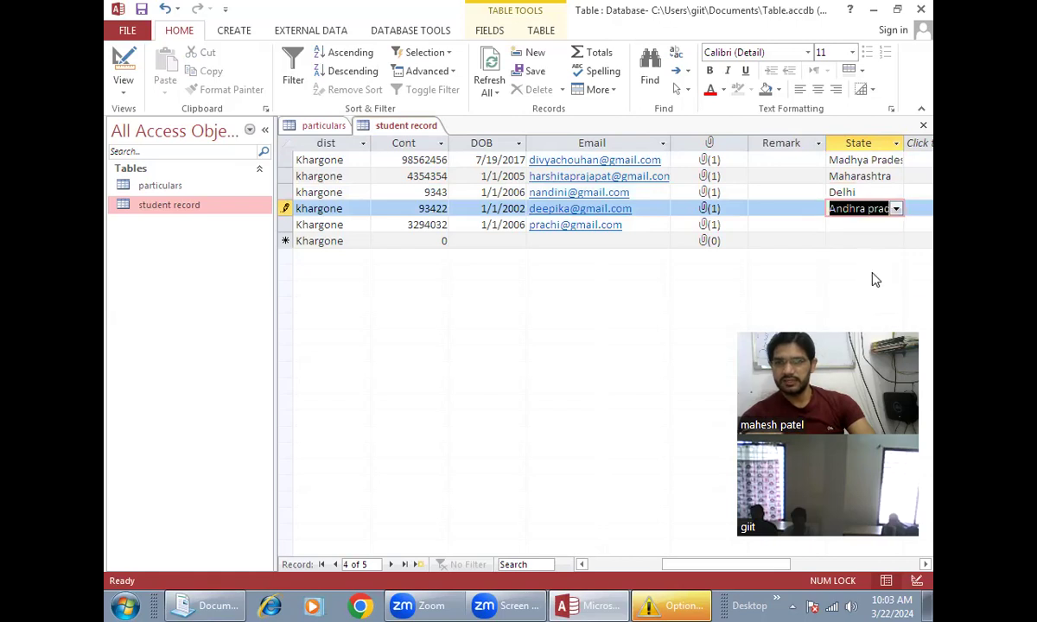
left_click(864, 227)
left_click(897, 226)
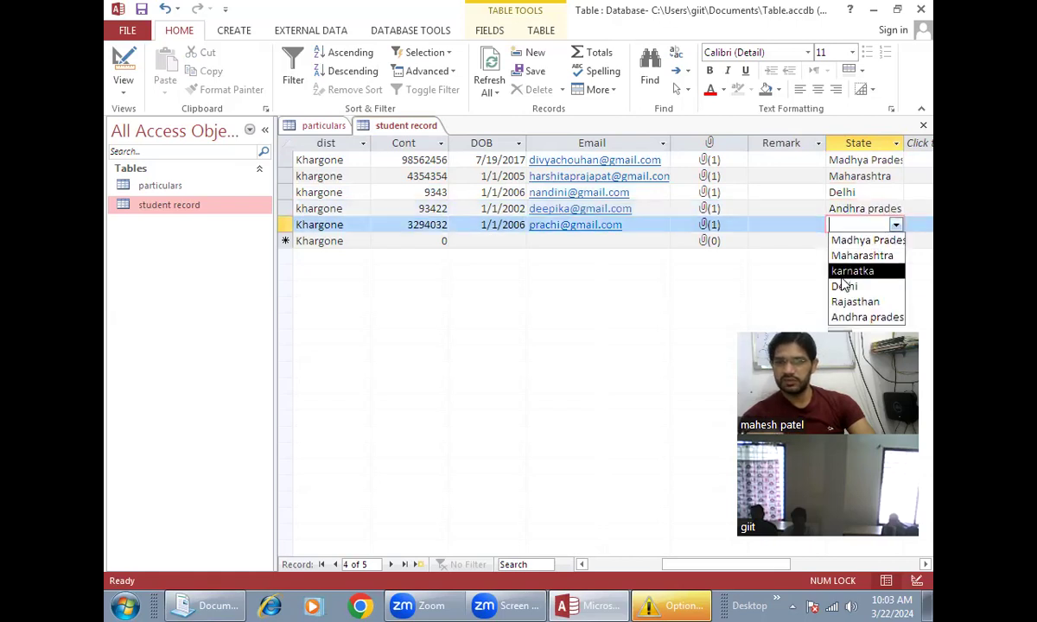
left_click(847, 287)
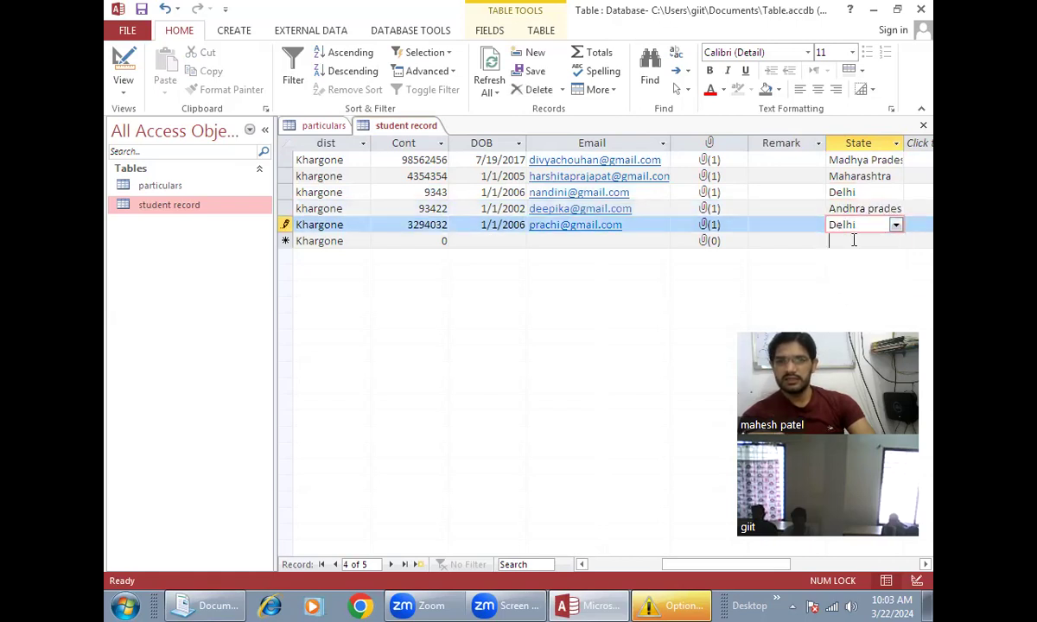
Step: Start a new student record by choosing Maharashtra from its State lookup list
left_click(890, 240)
left_click(896, 240)
left_click(861, 272)
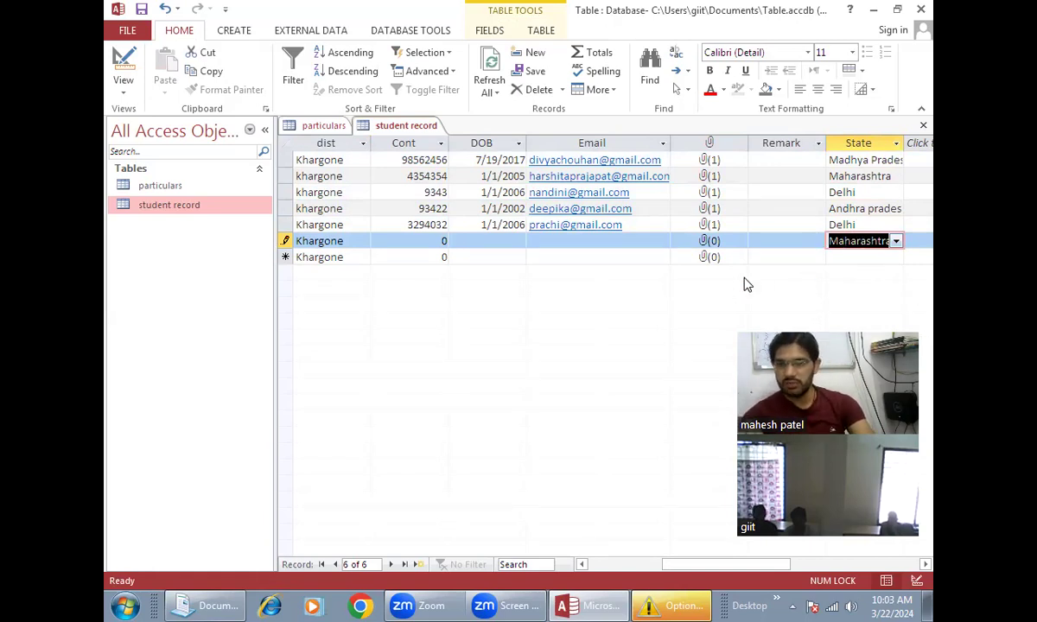
Step: Return the student record table to Design View and set the Teh field's Required property to Yes
left_click(114, 91)
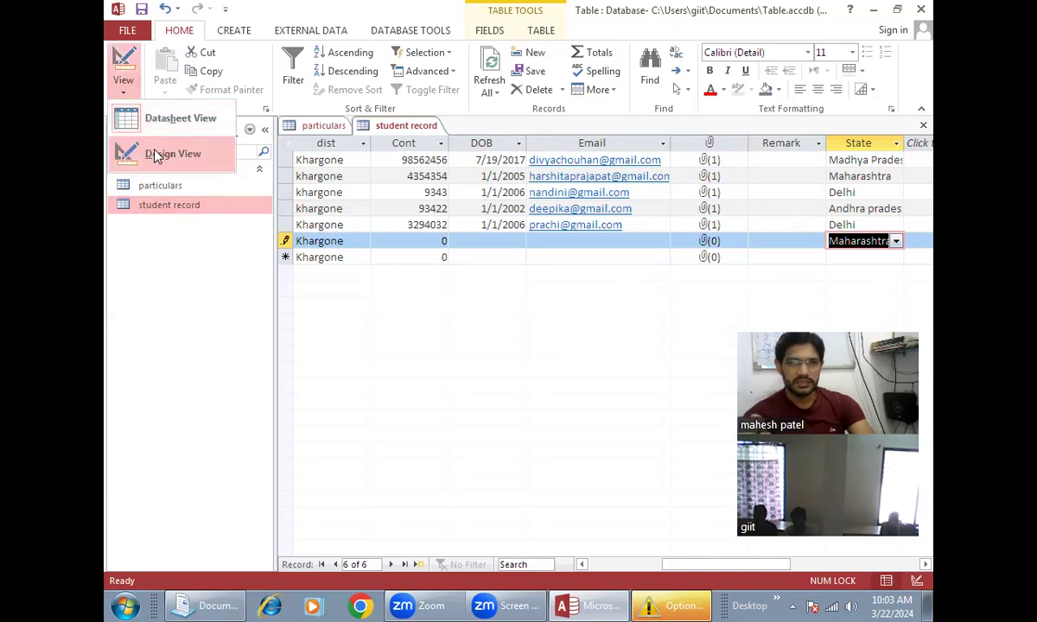
left_click(155, 153)
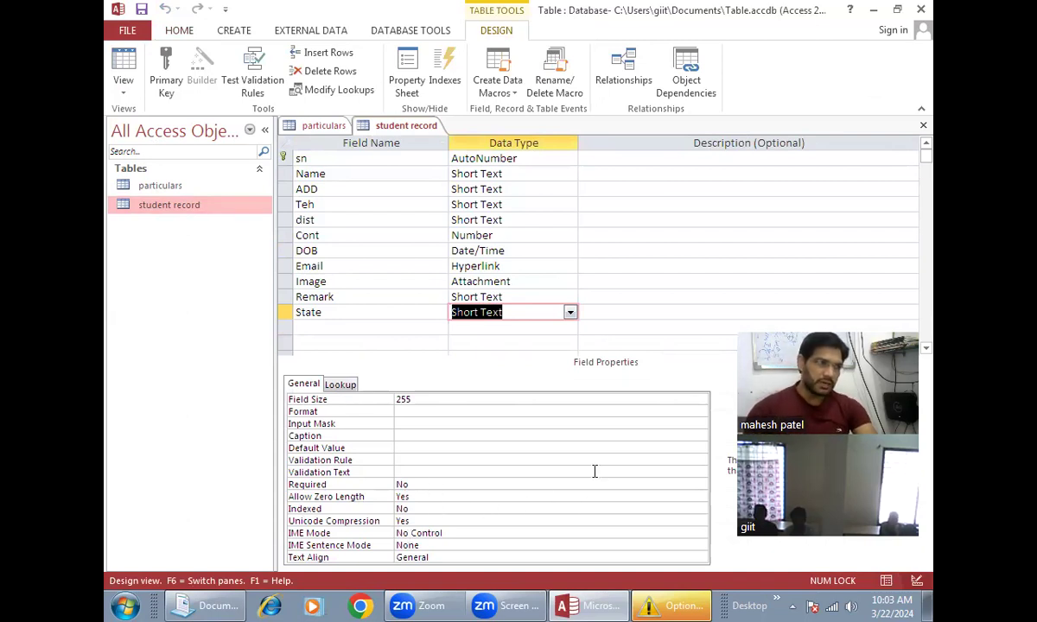
left_click(523, 249)
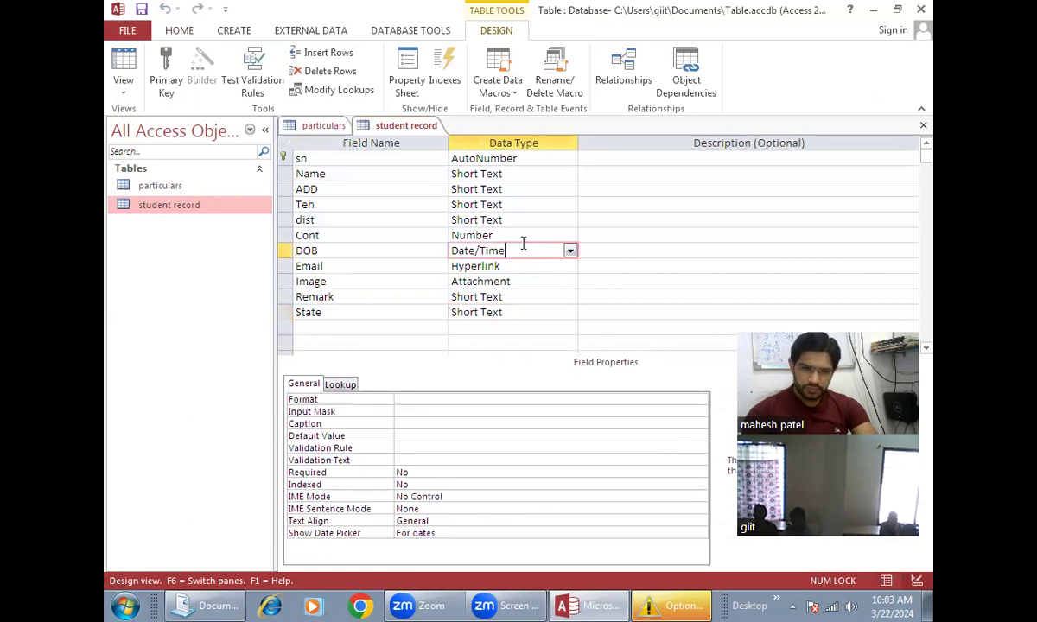
left_click(494, 267)
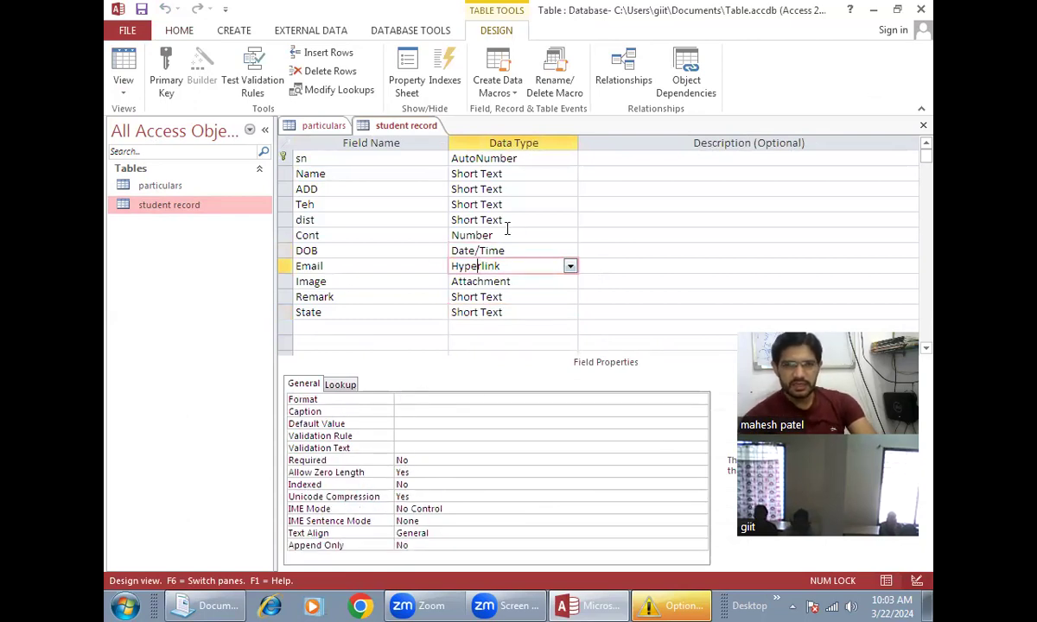
left_click(476, 235)
left_click(488, 205)
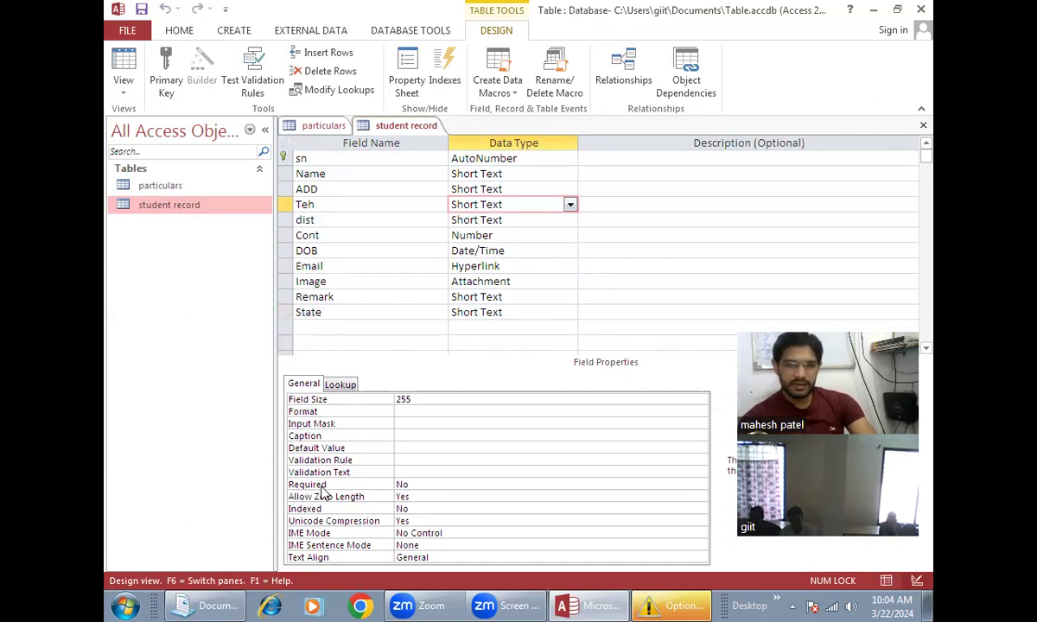
double_click(412, 485)
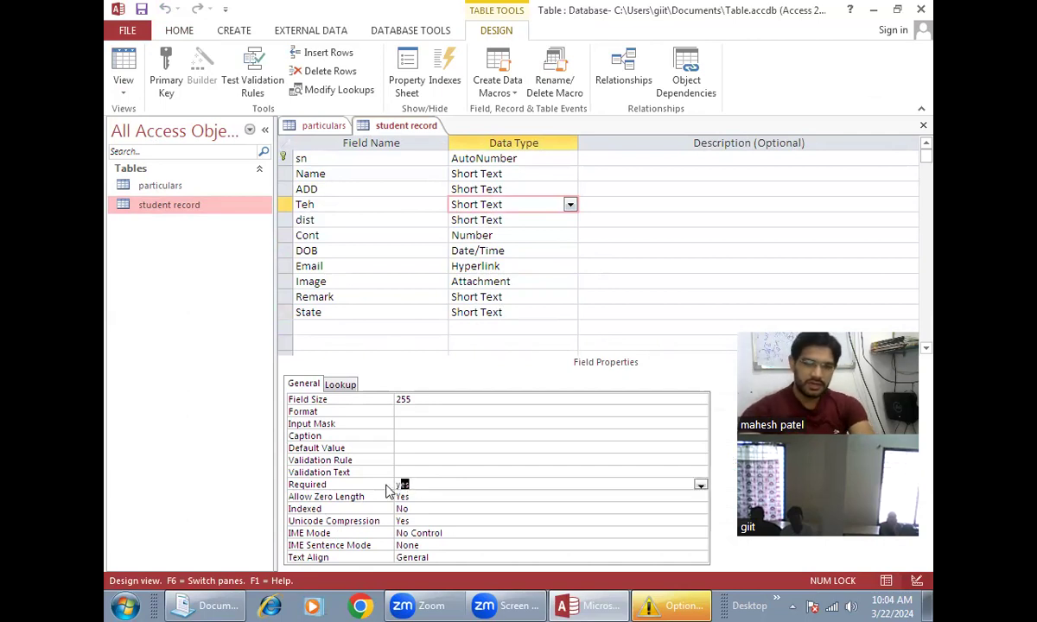
key("Return")
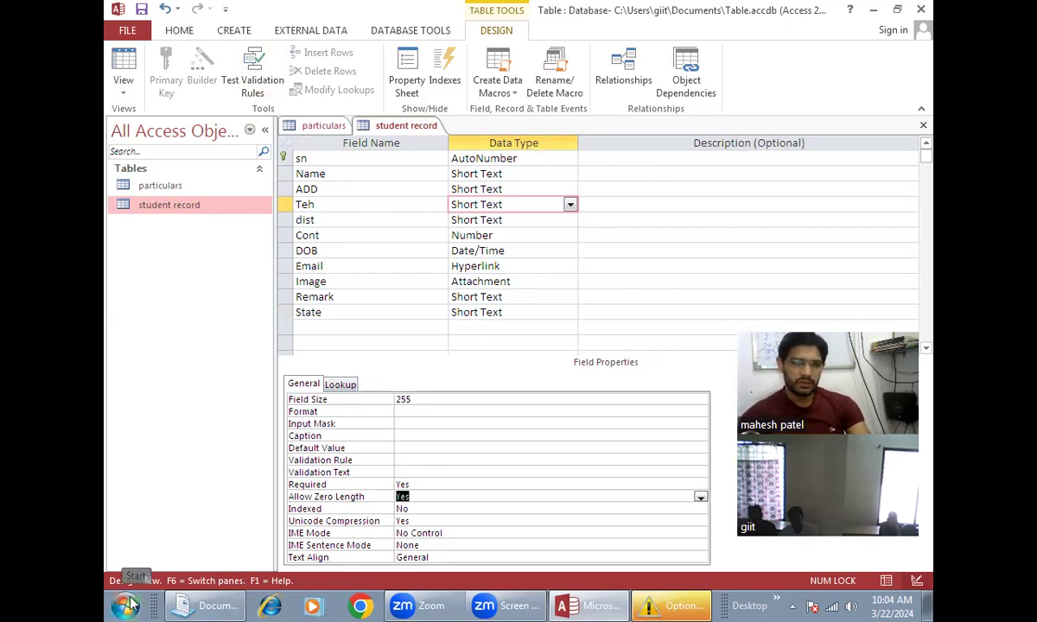
Step: Switch to Word and create a blank document
key("super")
left_click(166, 226)
left_click(477, 217)
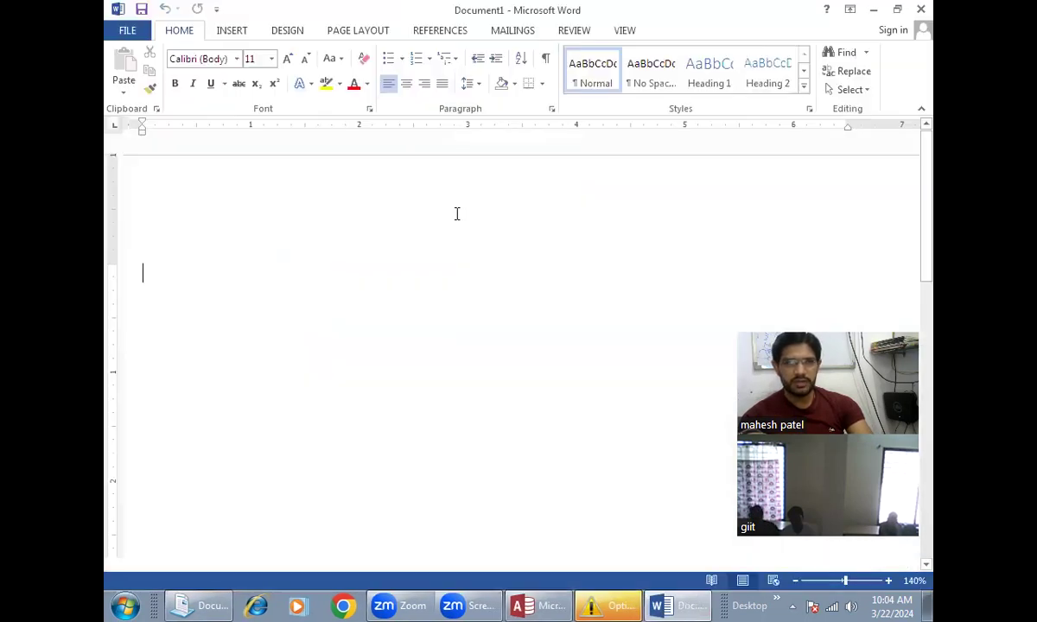
Step: Draw a rectangle about 1.37" wide and 0.31" high, apply the white style with a green outline, and duplicate it just below
left_click(231, 31)
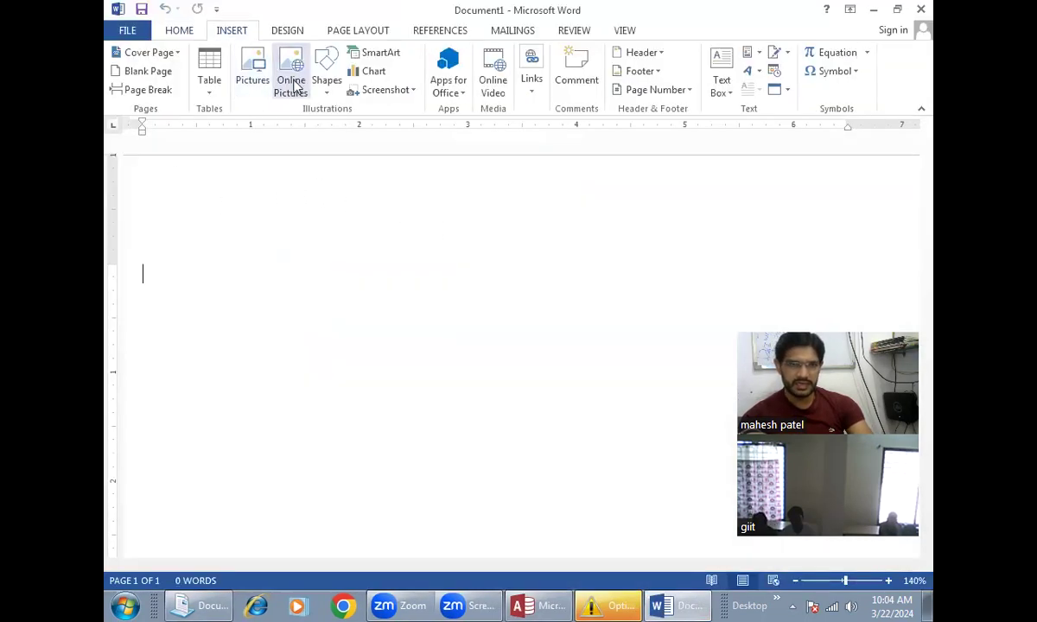
left_click(326, 82)
left_click(370, 132)
left_click_drag(247, 220, 396, 254)
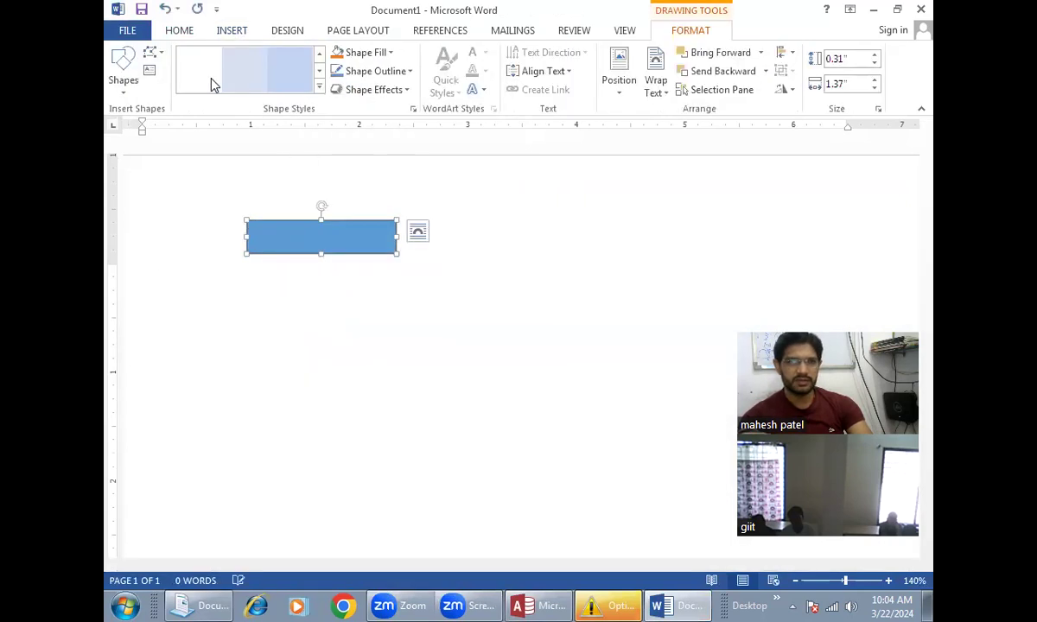
left_click(194, 74)
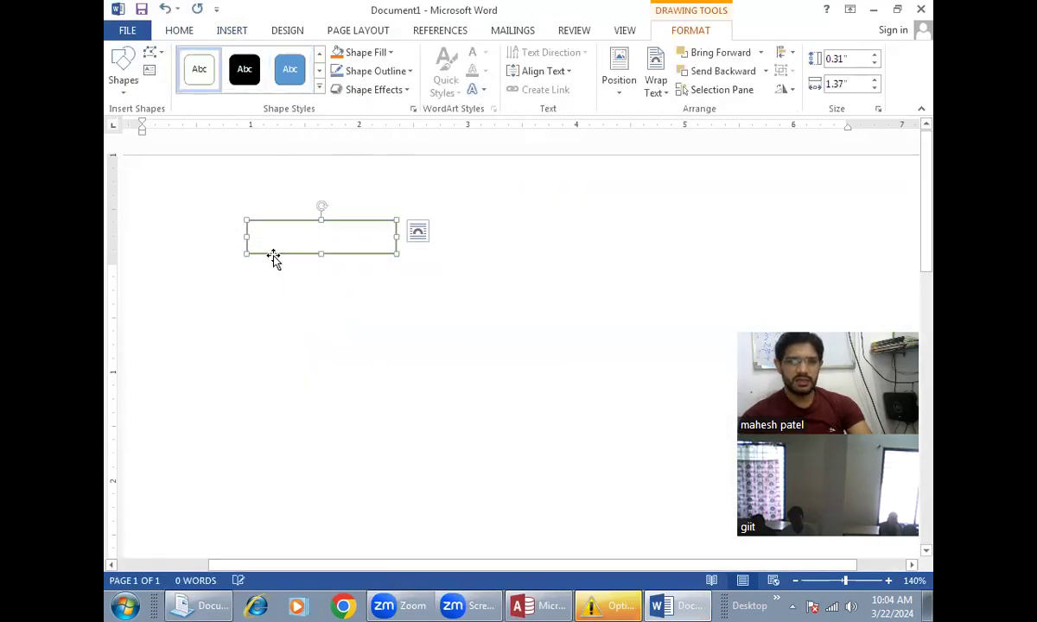
left_click_drag(290, 242, 273, 302)
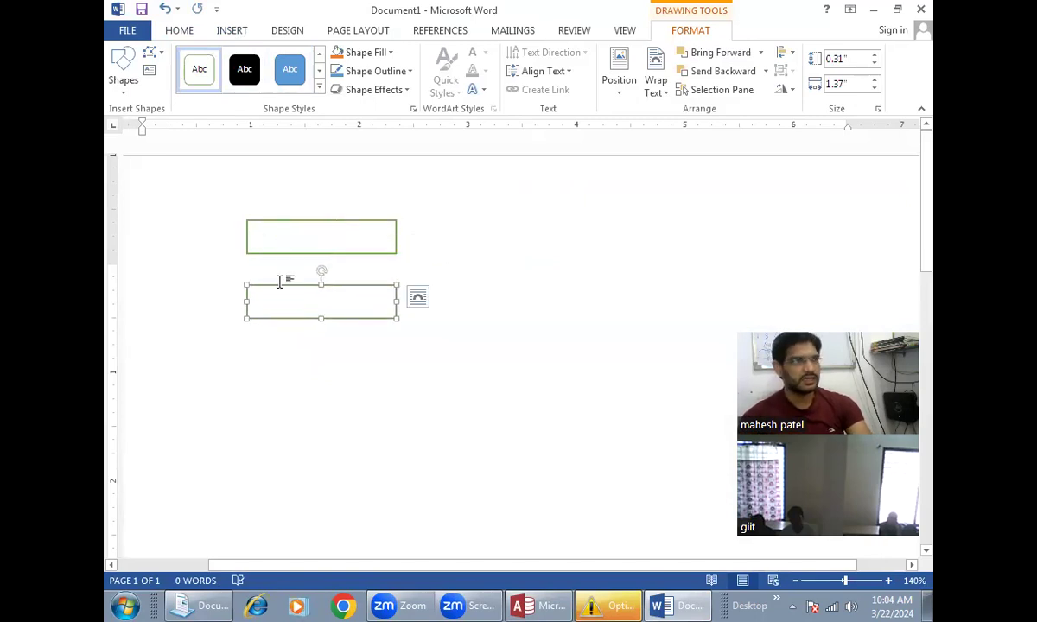
left_click(225, 233)
double_click(225, 232)
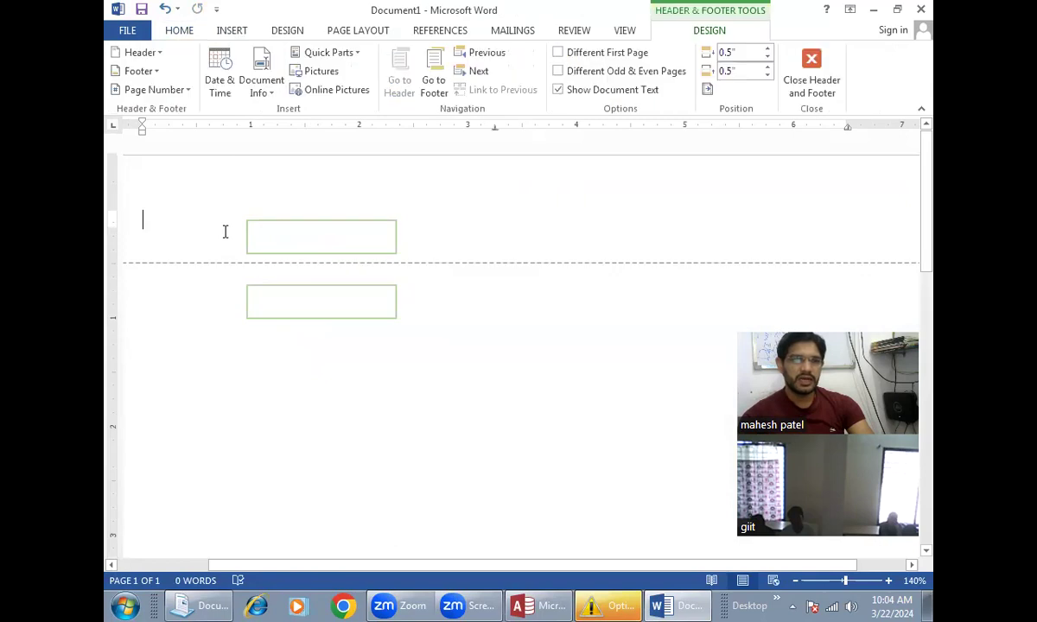
double_click(234, 295)
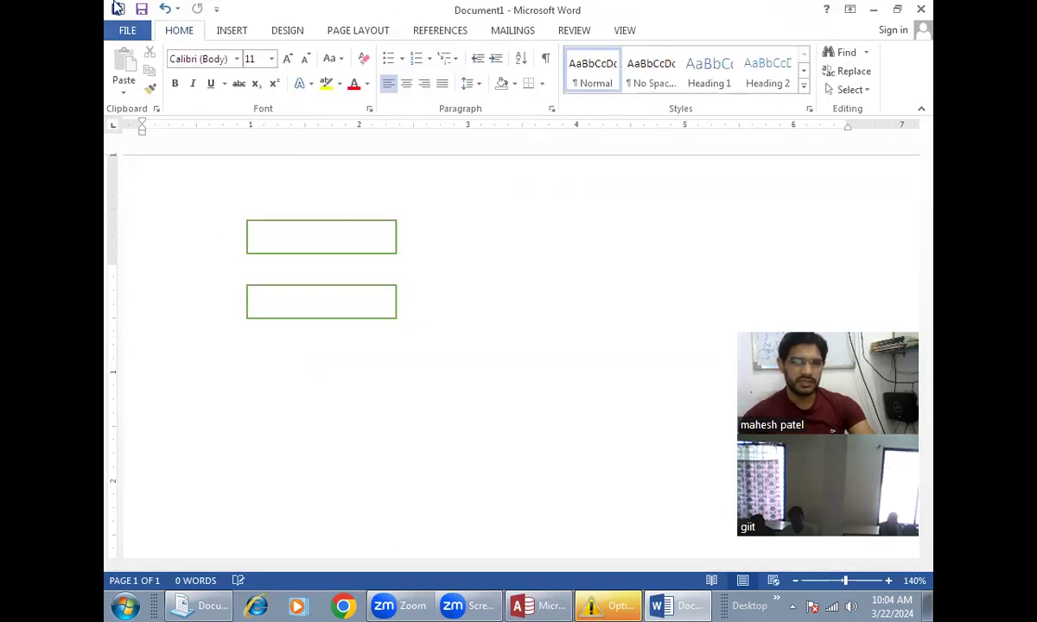
Step: Add the label "Name*" to the document body and colour its asterisk red
type("Name")
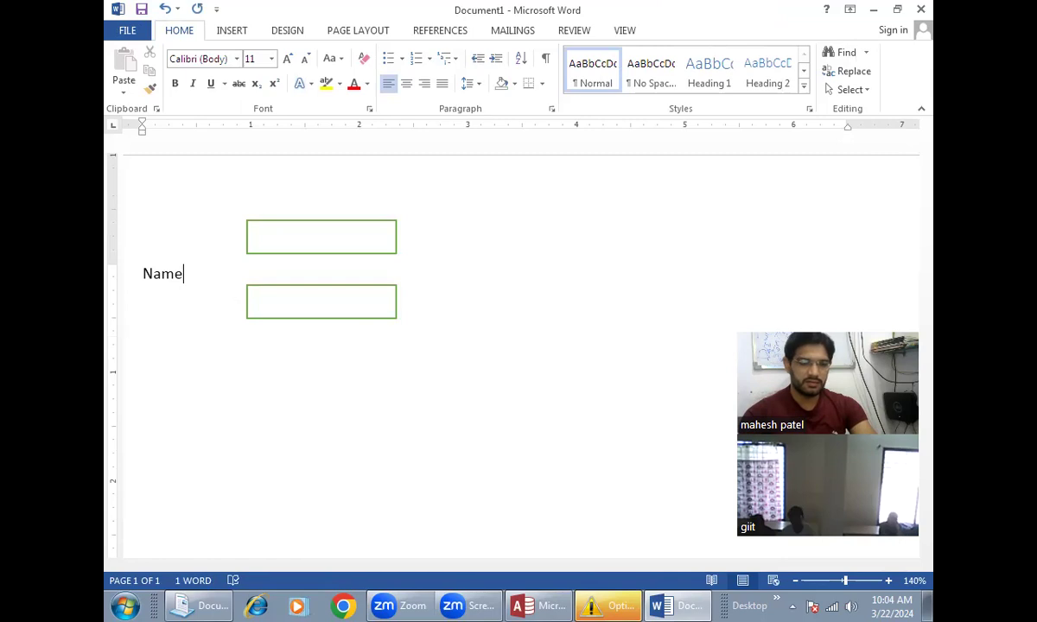
type("*")
key("shift+Left")
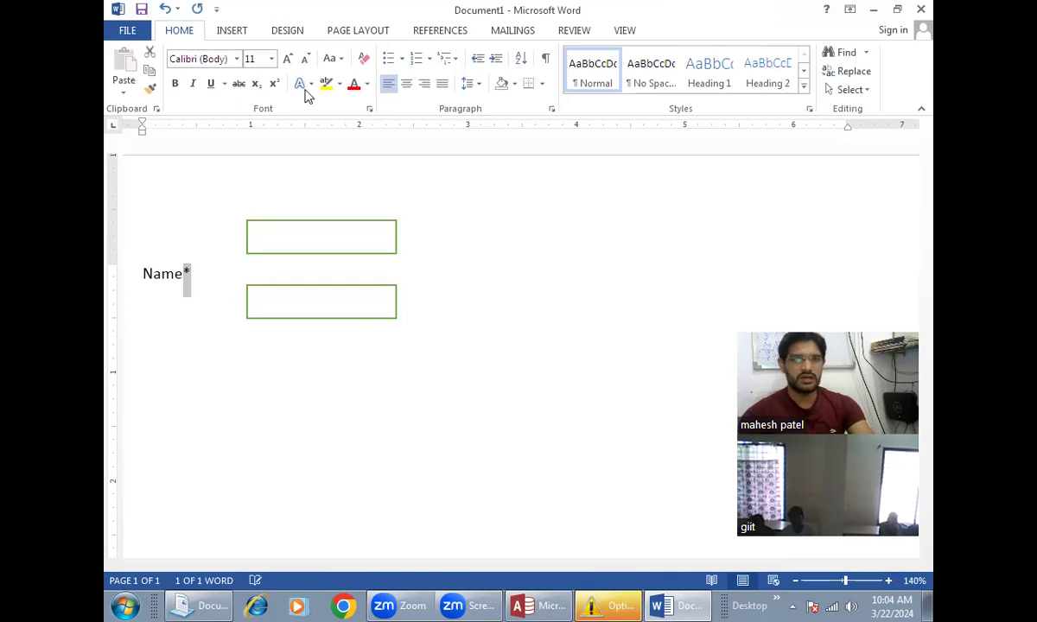
left_click(357, 90)
left_click(199, 288)
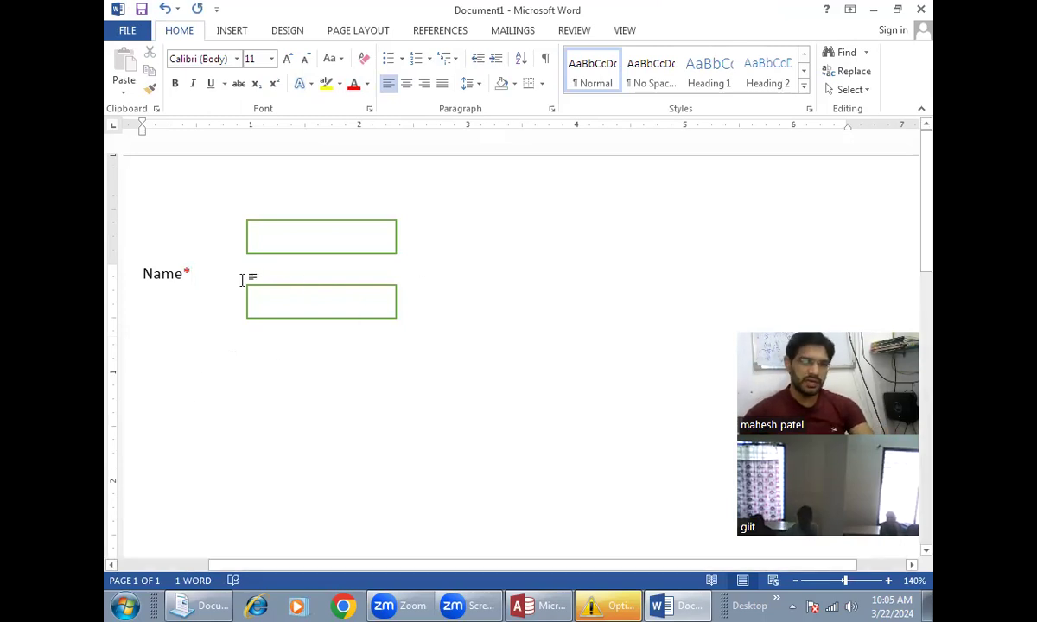
Step: Place one rectangle beside the Name label and the other in a row below it, labelled "Surname"
mouse_move(270, 295)
left_mouse_down()
mouse_move(241, 266)
mouse_move(226, 270)
left_mouse_up()
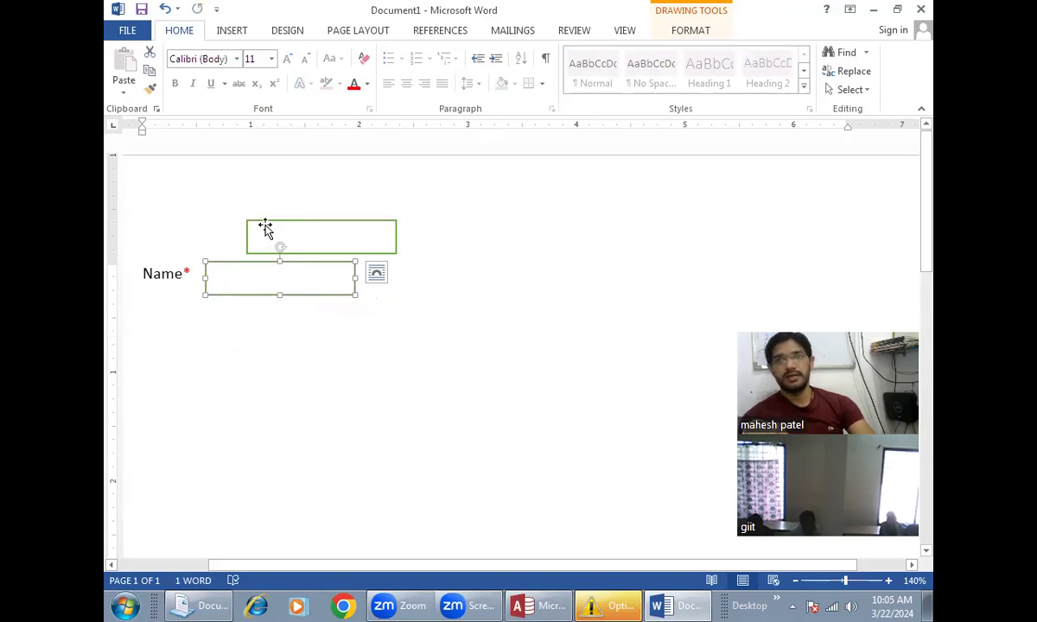
left_click_drag(270, 223, 237, 330)
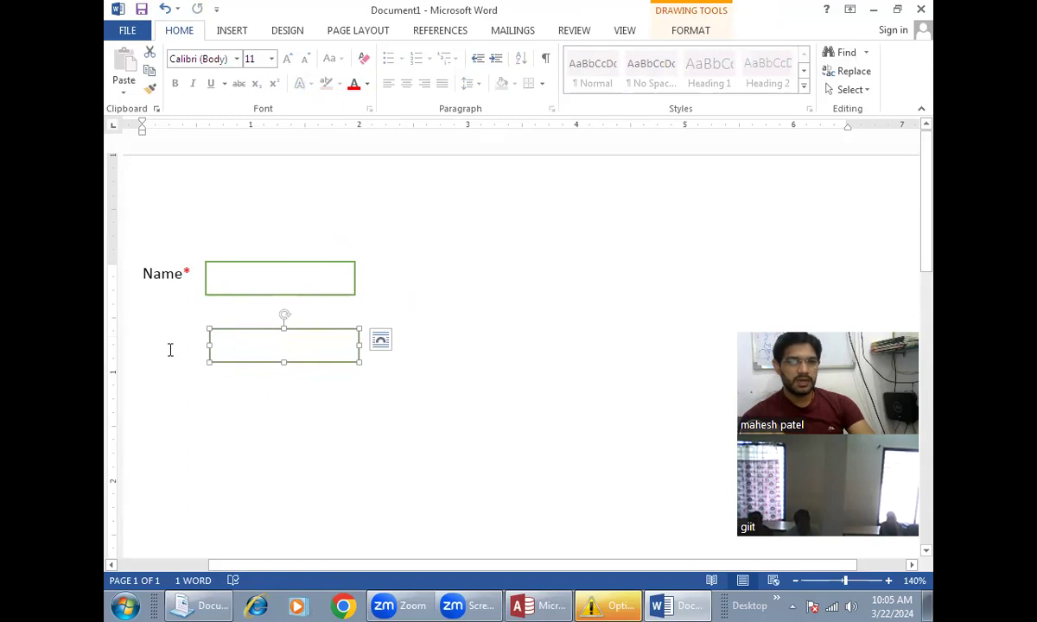
left_click(170, 349)
type("Surname")
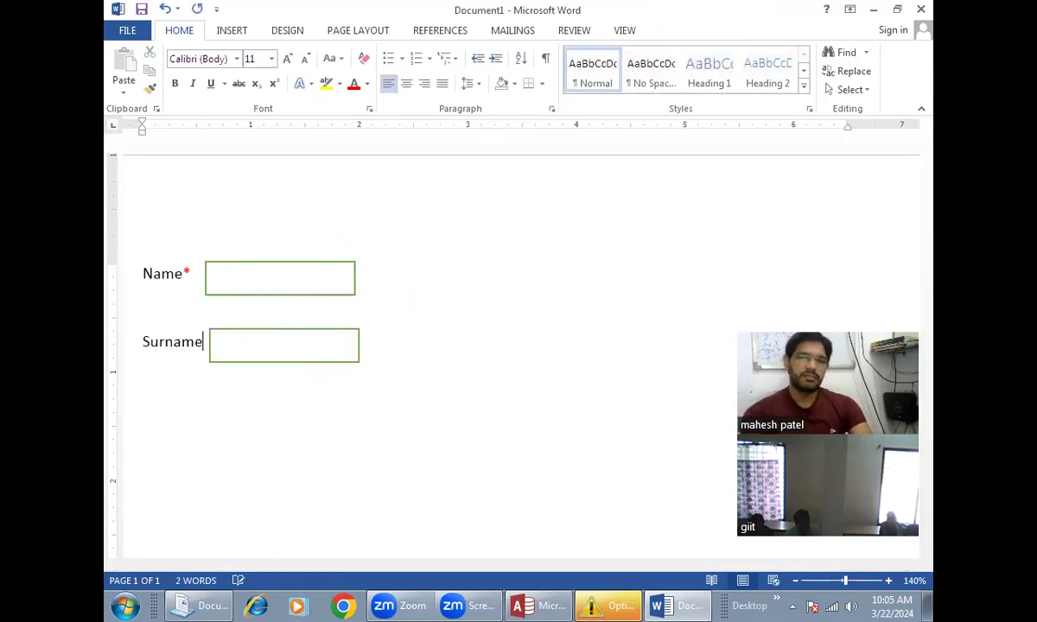
left_click(229, 377)
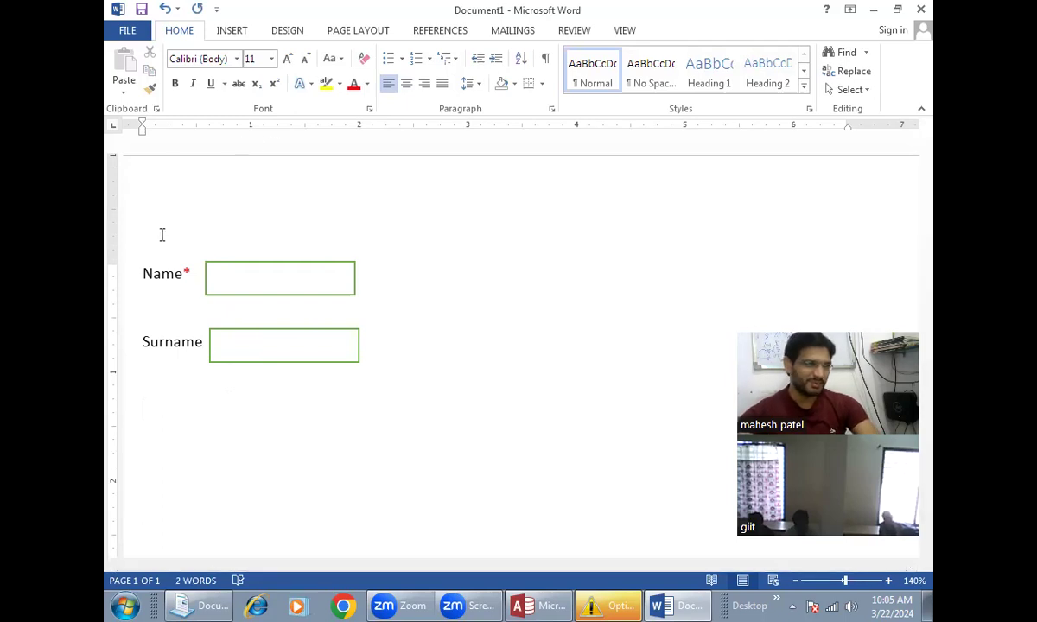
Step: Replace the second row's "Surname" label with "Midle Name"
left_click(206, 342)
key("BackSpace")
key("BackSpace")
key("BackSpace")
key("BackSpace")
key("BackSpace")
key("BackSpace")
key("BackSpace")
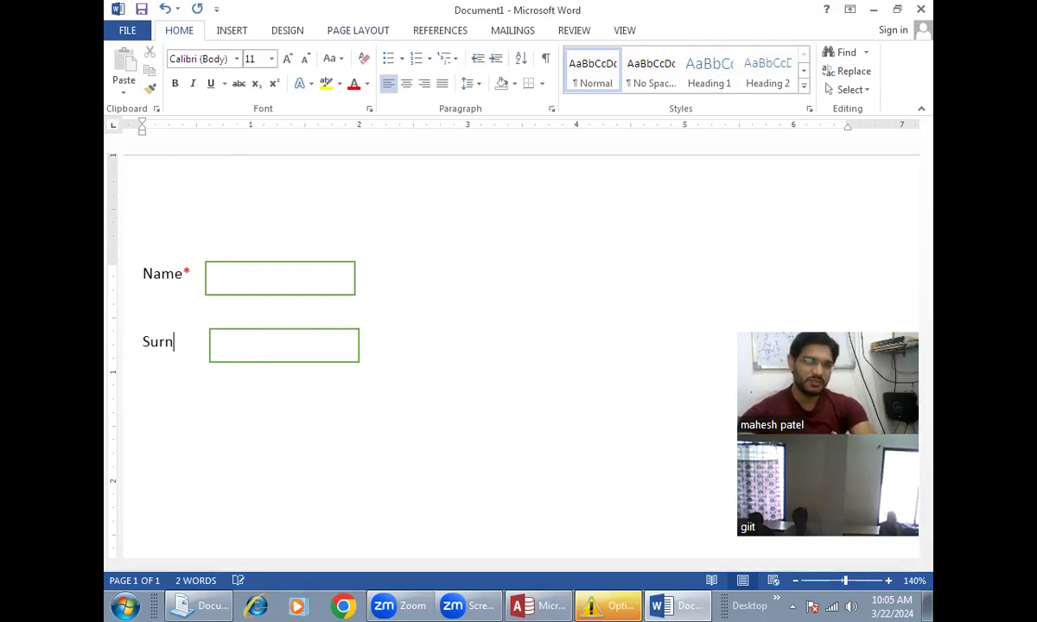
type("Midle Nam")
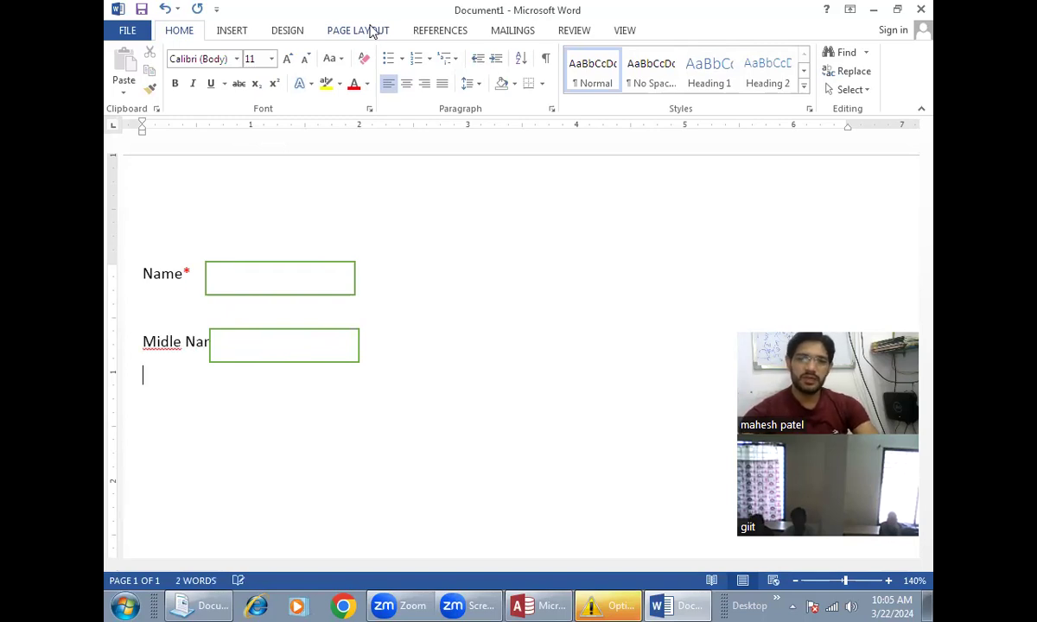
Step: Add a third row labelled "Surname *" and colour its asterisk red
key("Return")
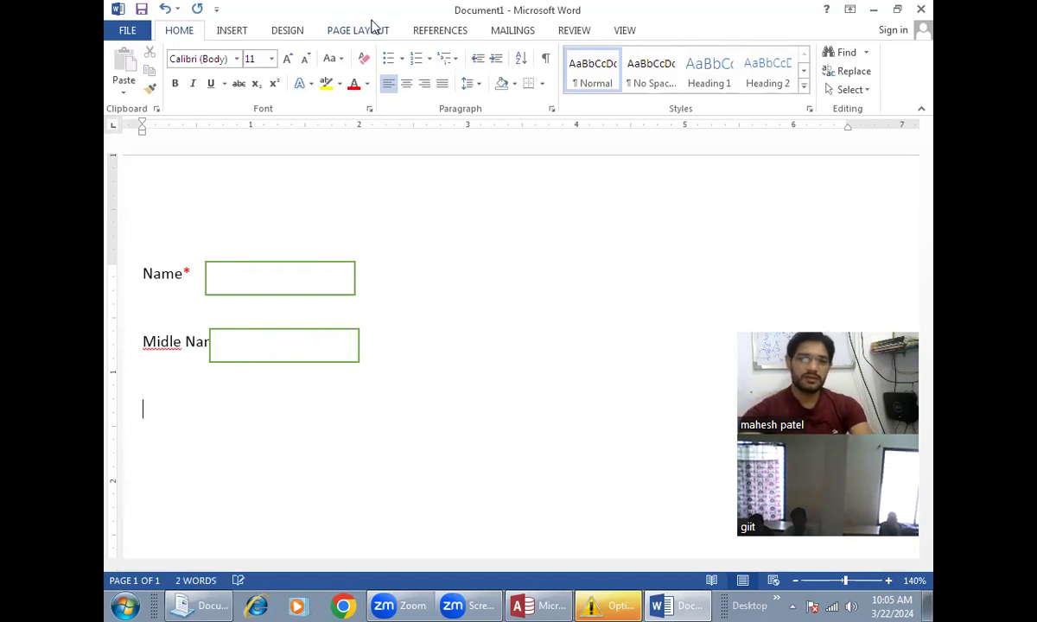
type("Surname ")
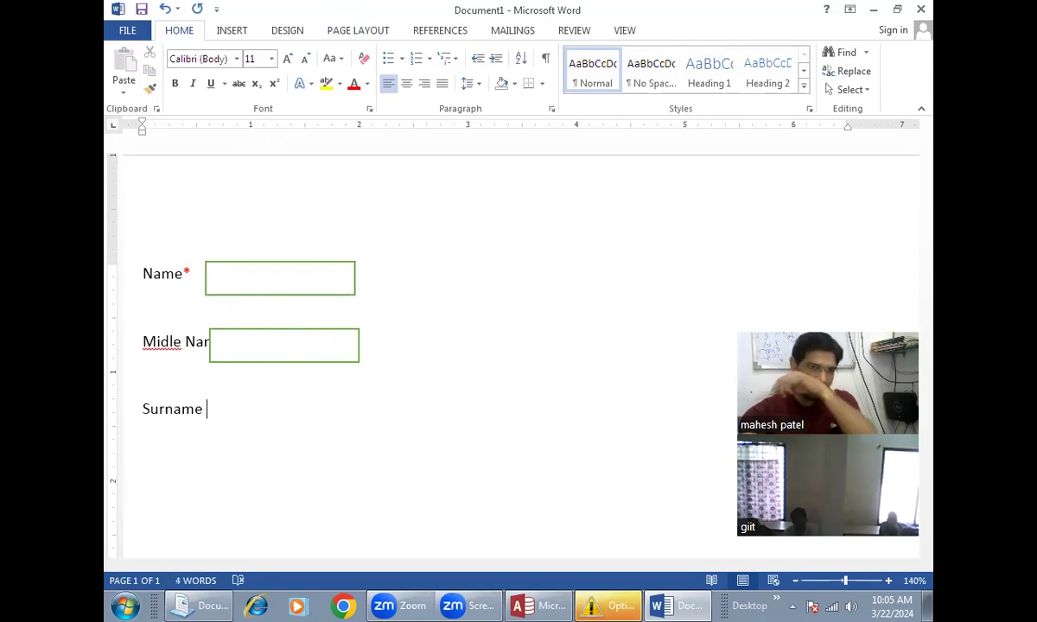
type("*")
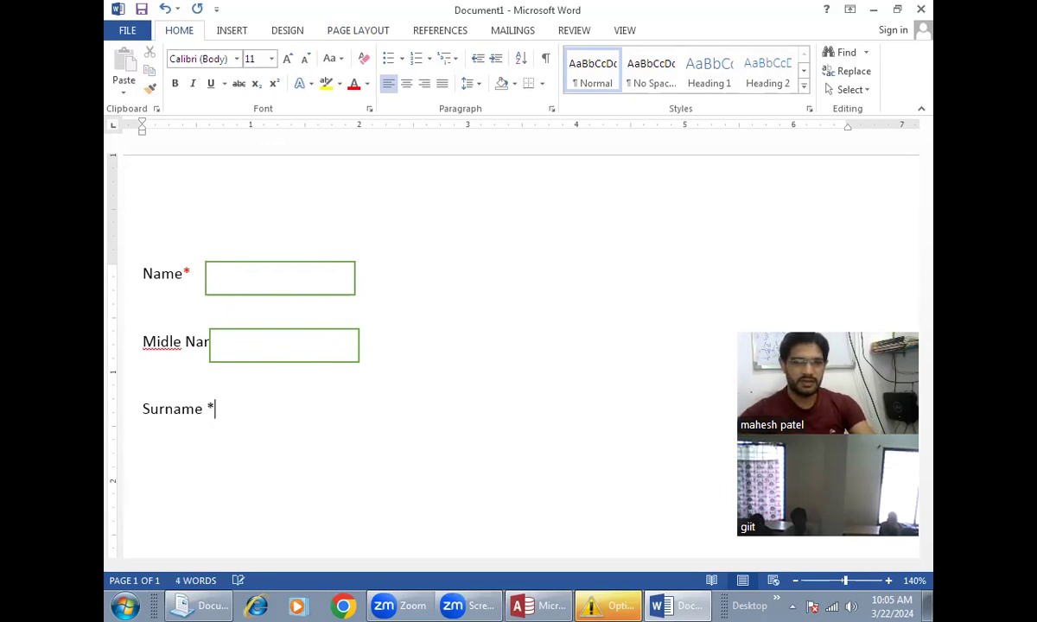
key("shift+Left")
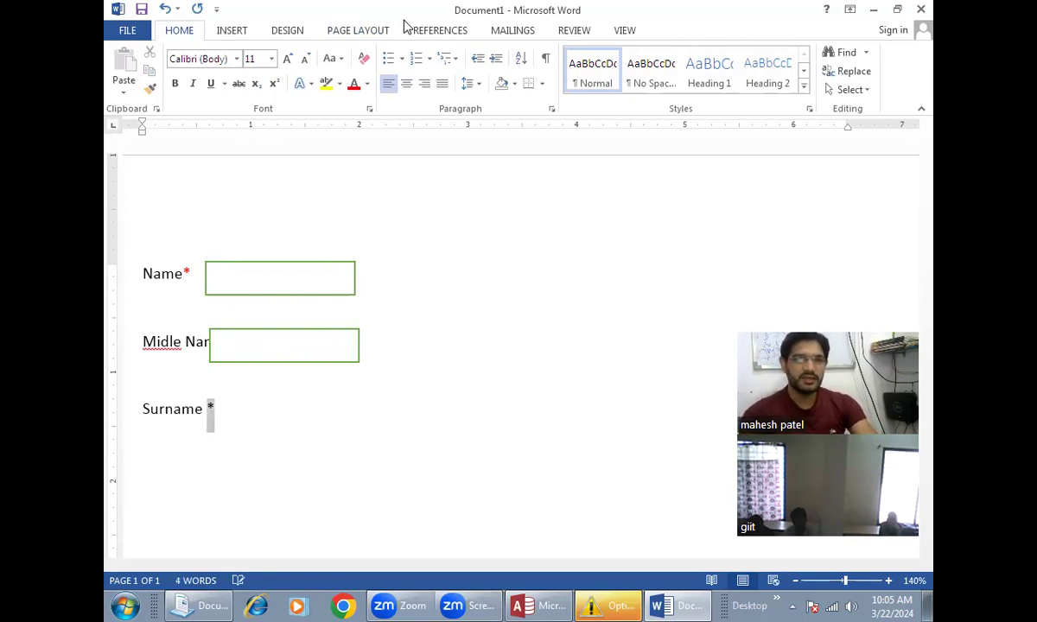
left_click(354, 84)
Step: Shift the second rectangle clear of the "Midle Name" label and place a copy of it beside "Surname *"
left_click_drag(255, 340, 279, 338)
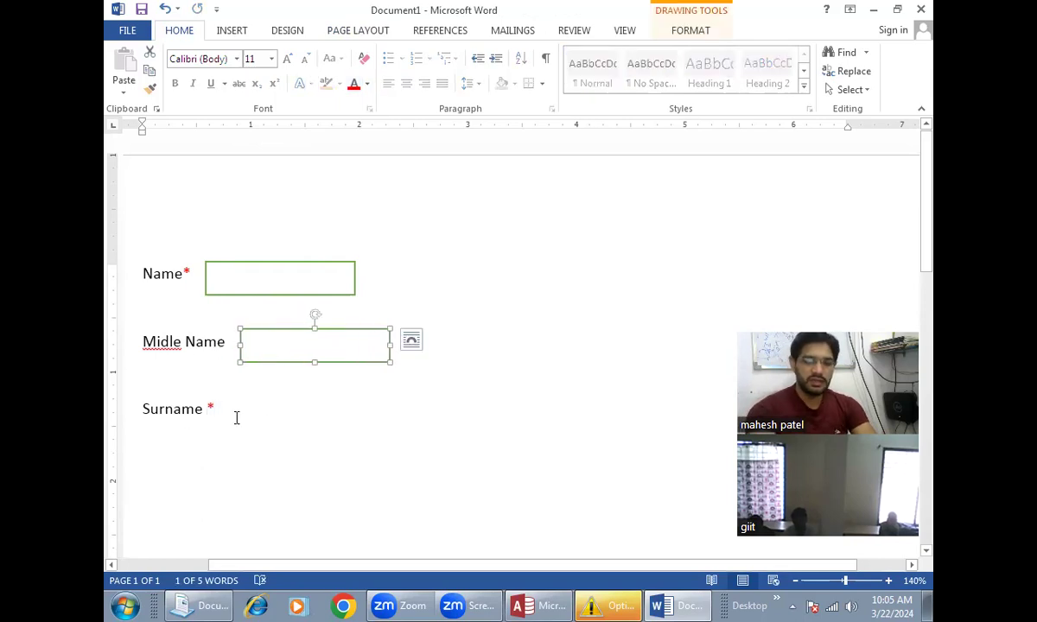
key("ctrl+c")
key("ctrl+v")
left_click_drag(289, 369, 261, 418)
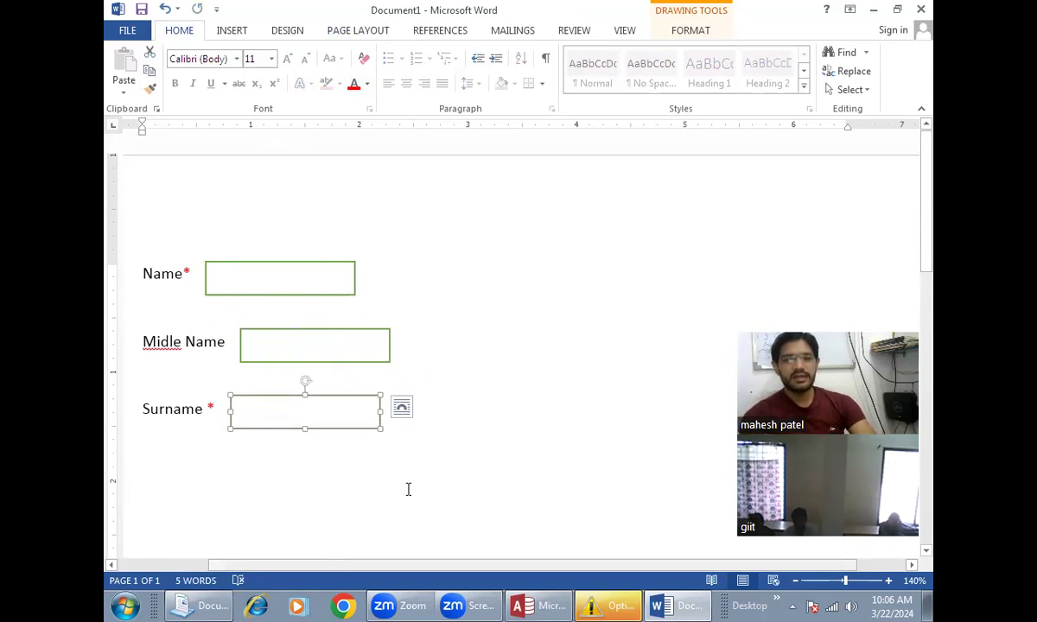
Step: Switch back to the Access table design and set the Teh field's Field Size to 25
key("alt+Tab")
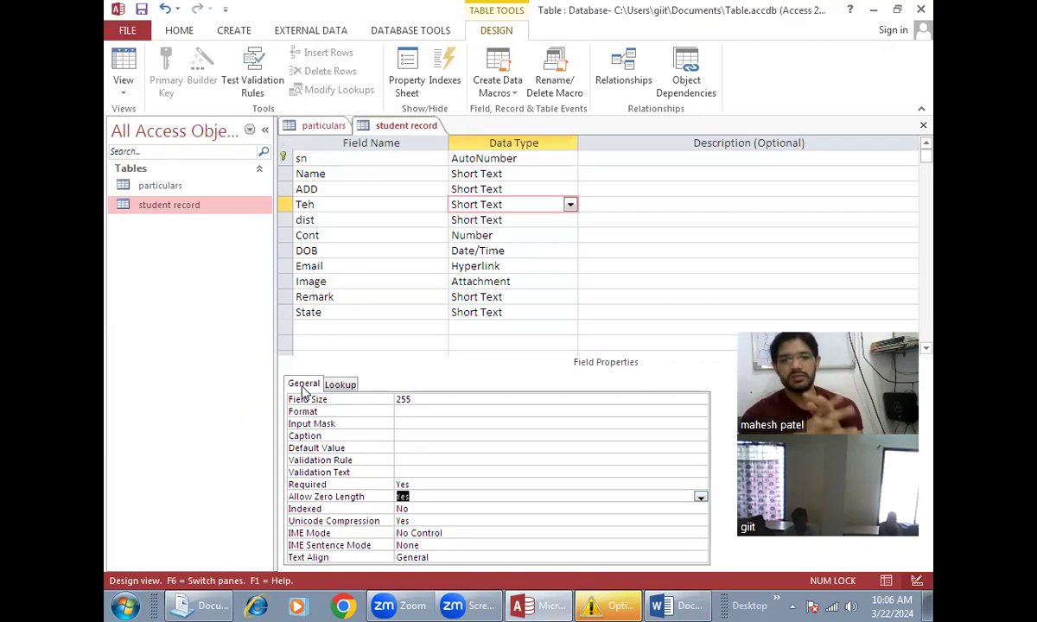
left_click(416, 400)
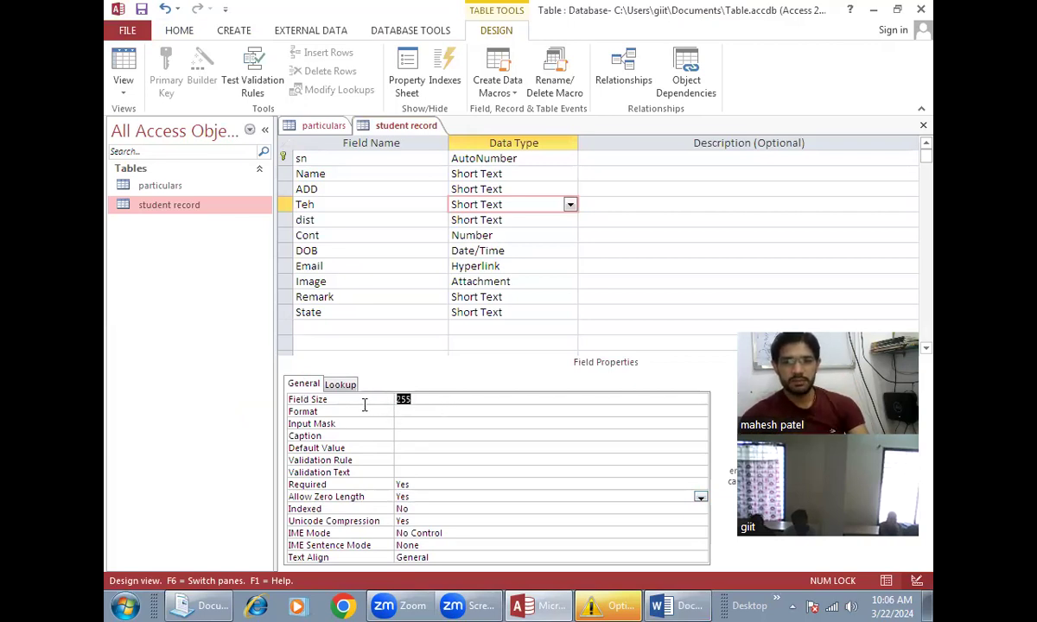
double_click(416, 400)
type("25")
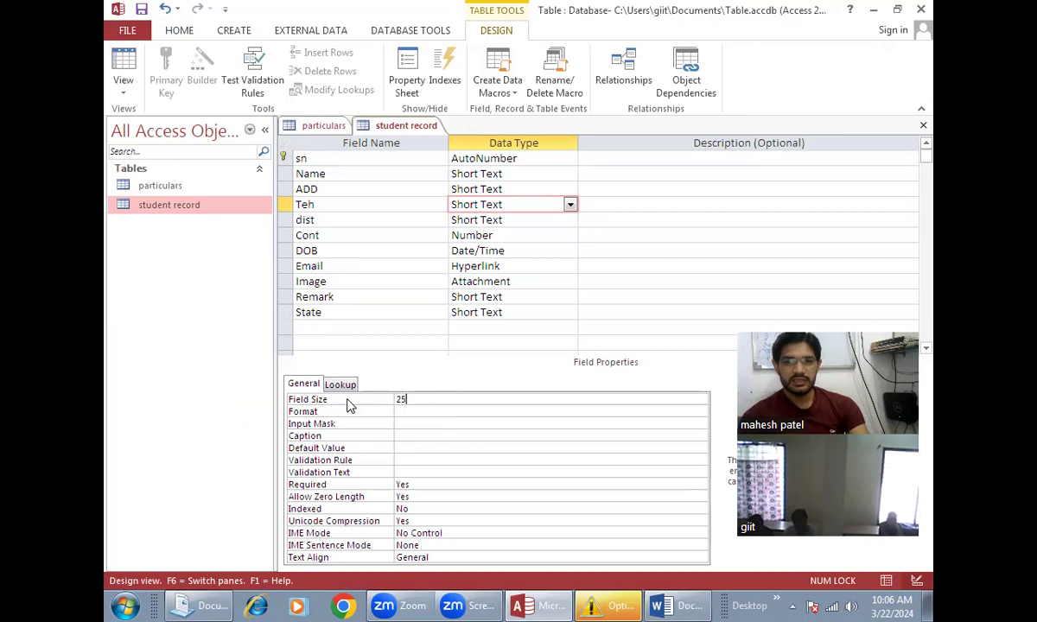
left_click(417, 411)
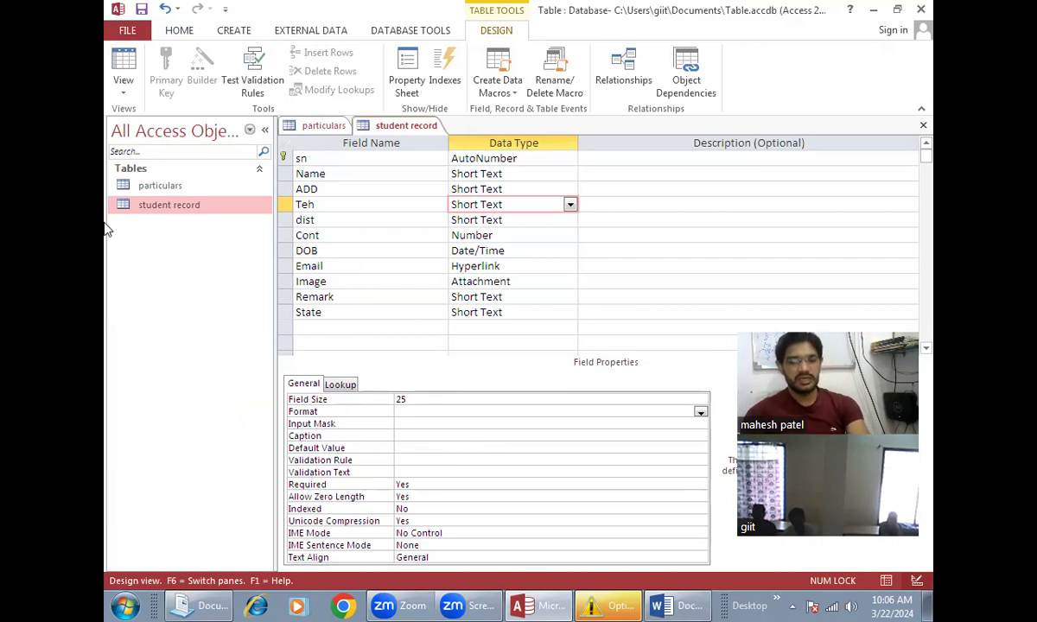
Step: Save the student record design, testing existing data and keeping Teh's new Required setting, and show the table in Datasheet View
key("ctrl+s")
left_click(486, 362)
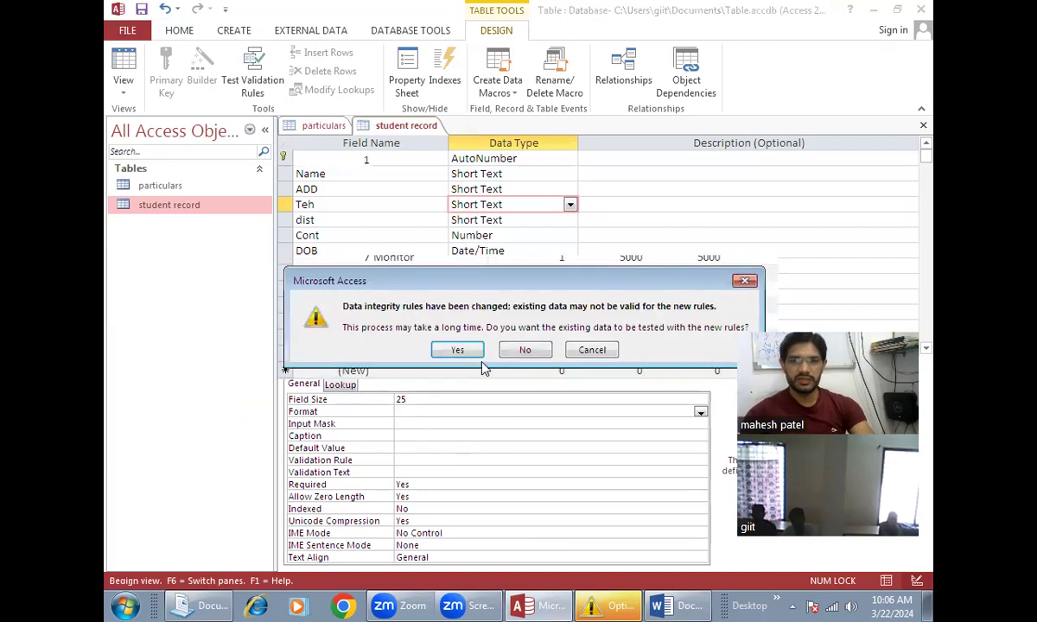
left_click(455, 351)
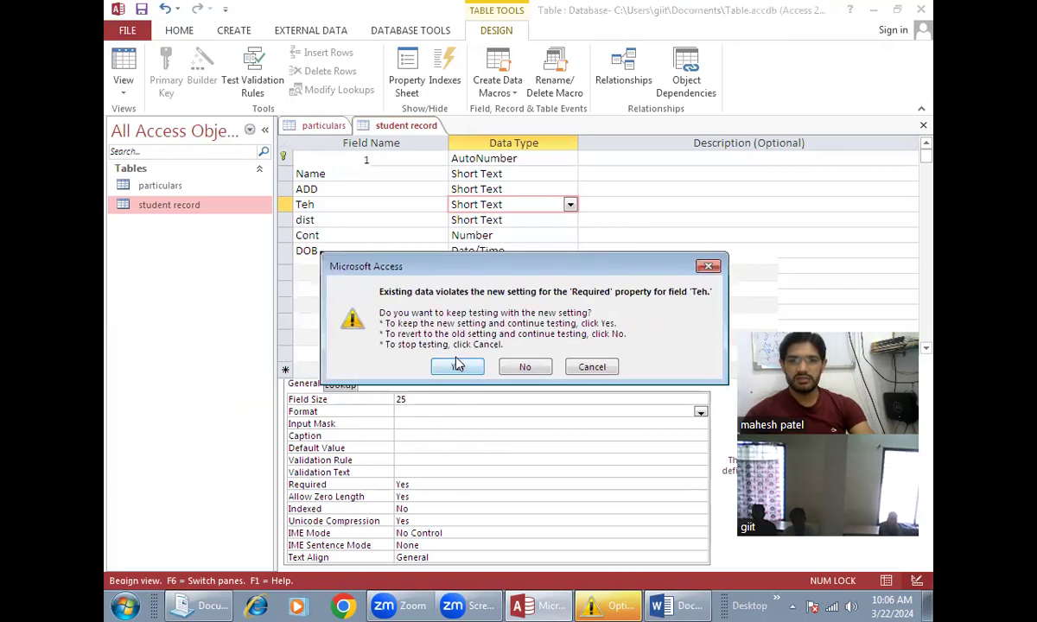
left_click(458, 368)
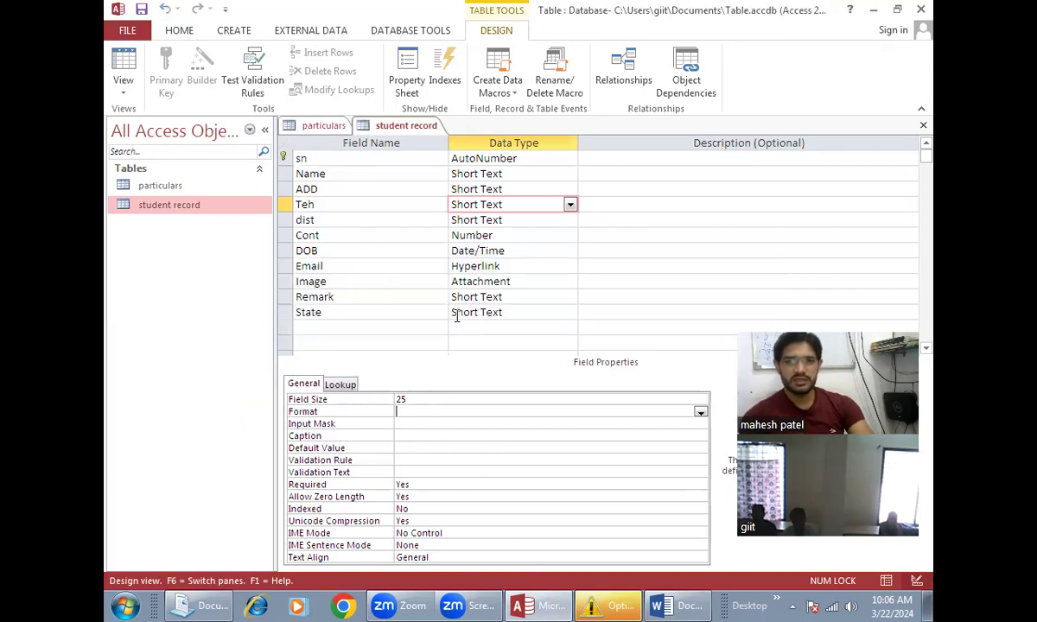
left_click(124, 91)
left_click(156, 128)
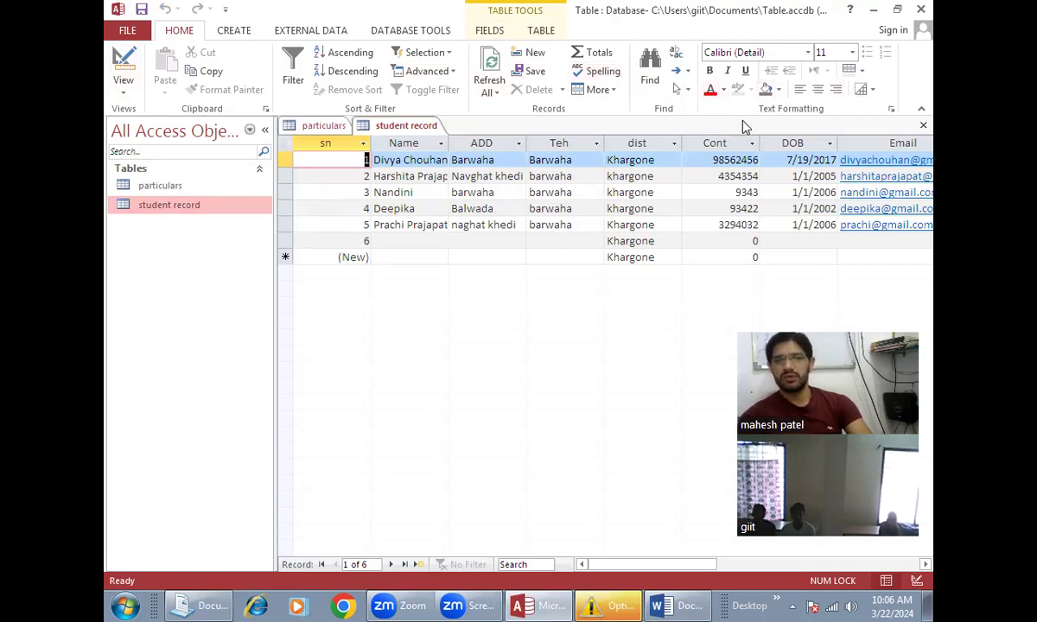
Step: Try right and centre alignment on the Teh column and finish with it left-aligned
left_click(562, 178)
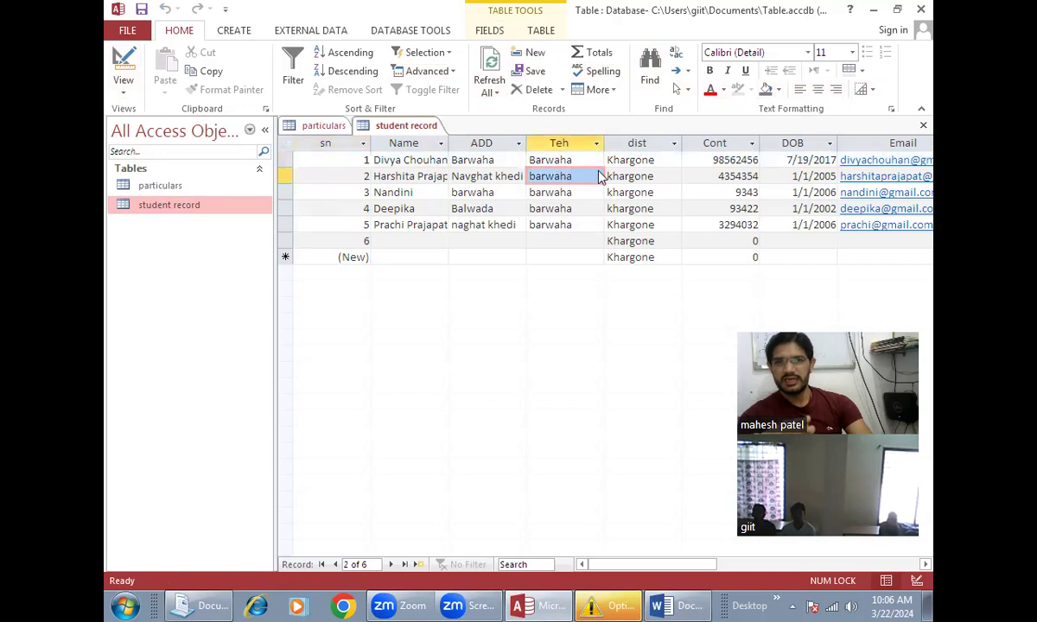
left_click(835, 90)
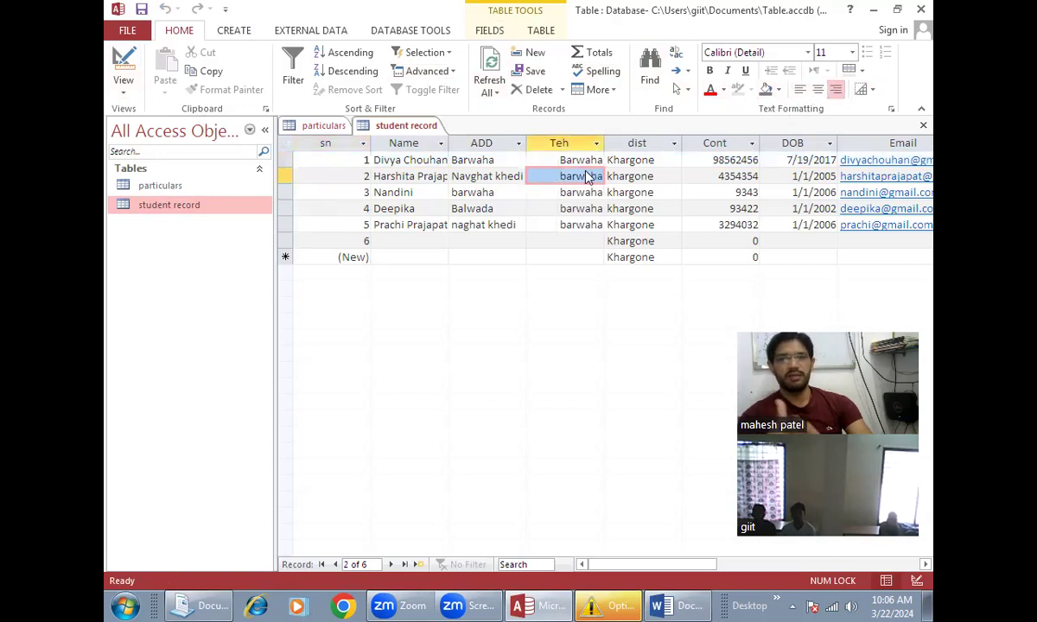
left_click(819, 90)
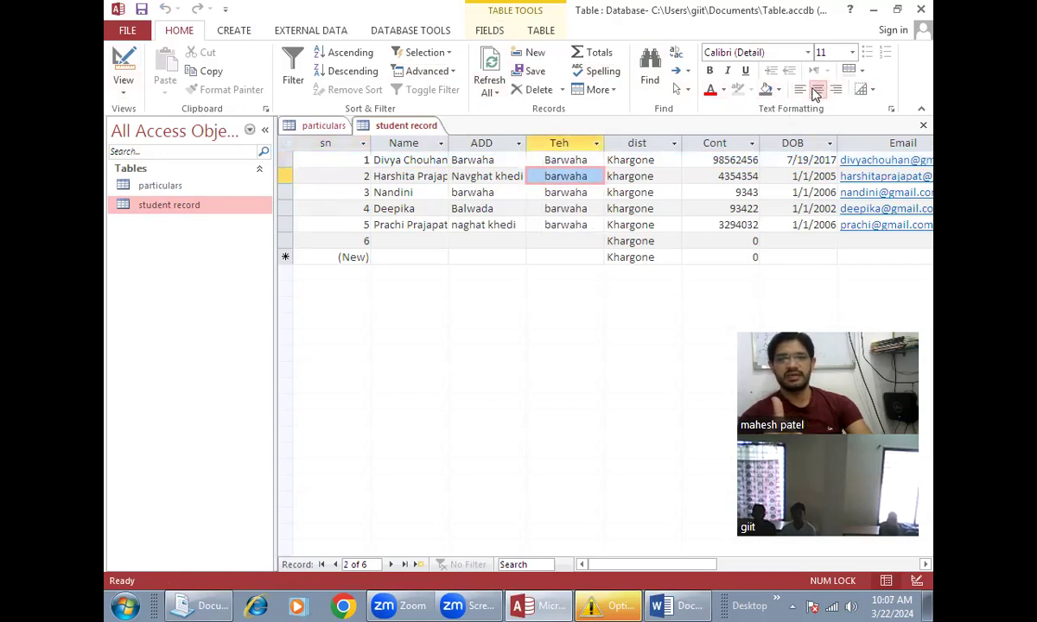
left_click(801, 91)
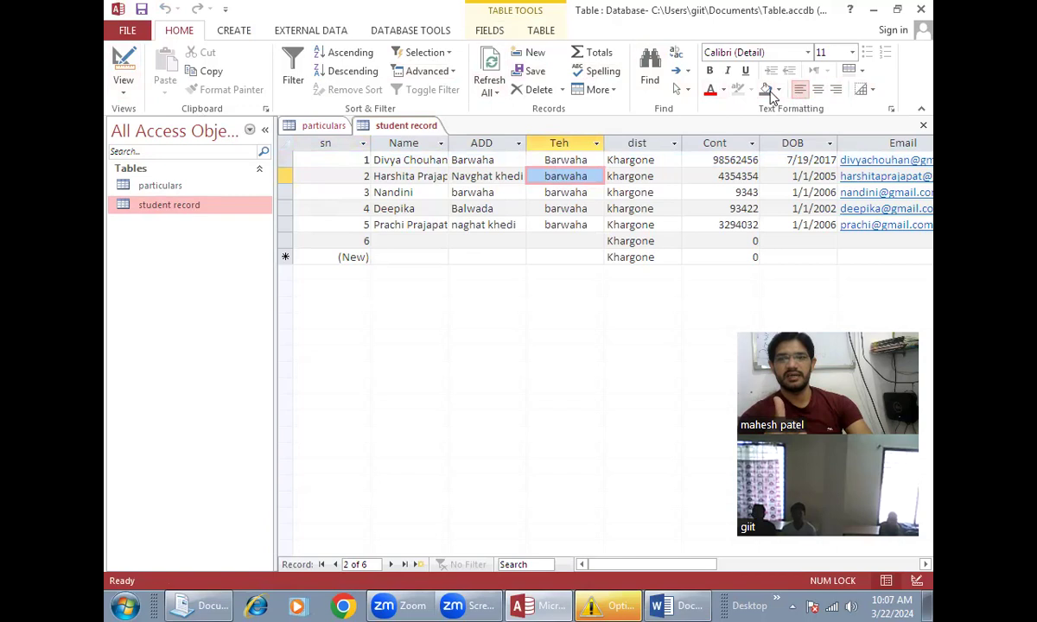
Step: Set the student record datasheet's font size to 12
left_click(852, 54)
left_click(822, 132)
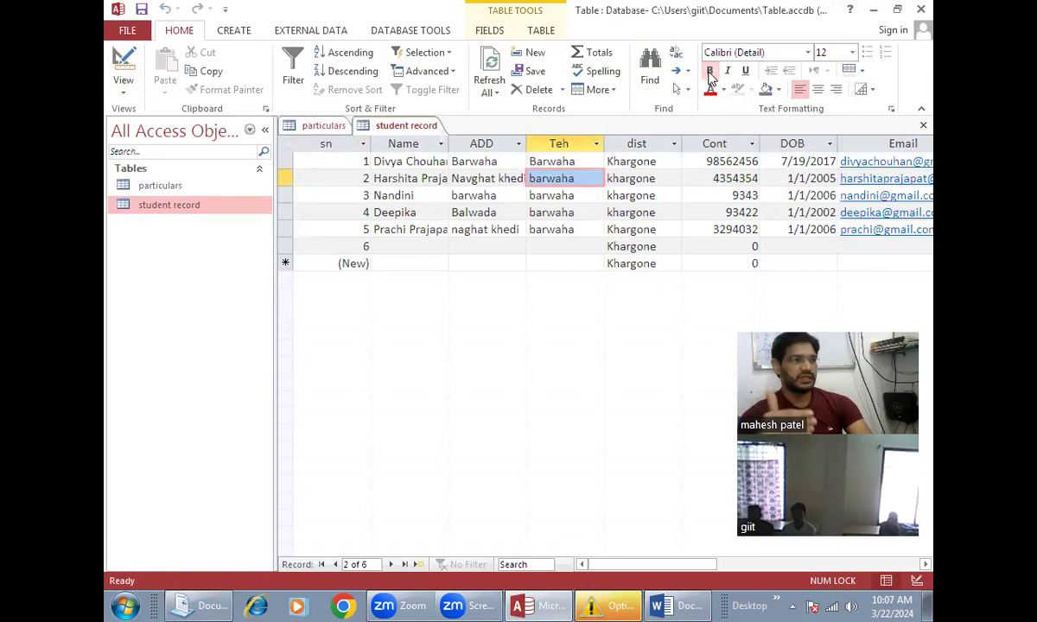
Step: Create a new blank table and keep it active after glancing at the open particulars and student record tables
left_click_drag(515, 192, 475, 178)
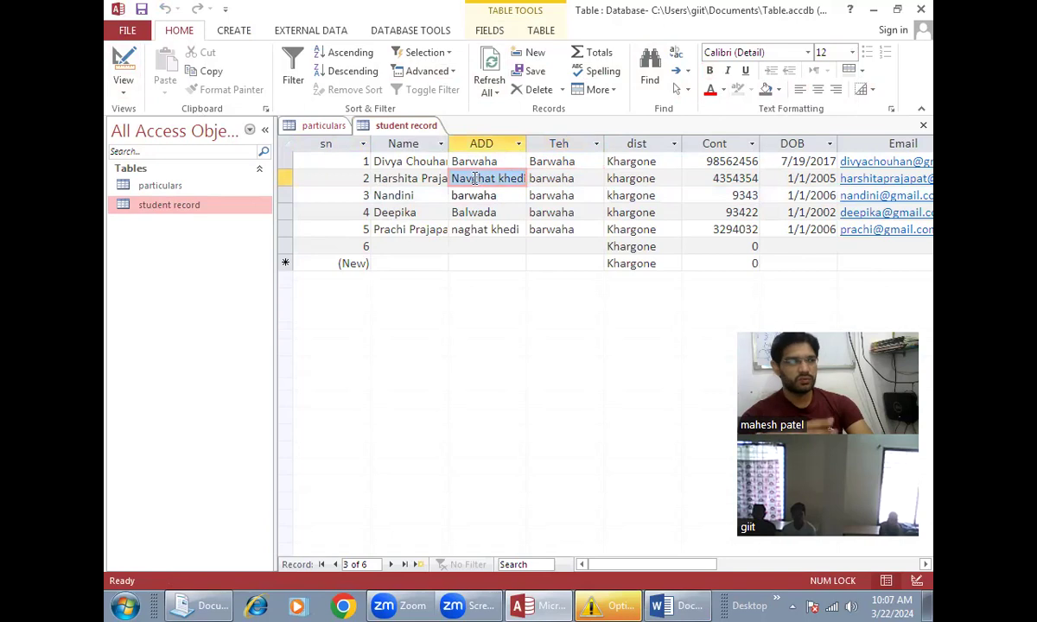
left_click(400, 196)
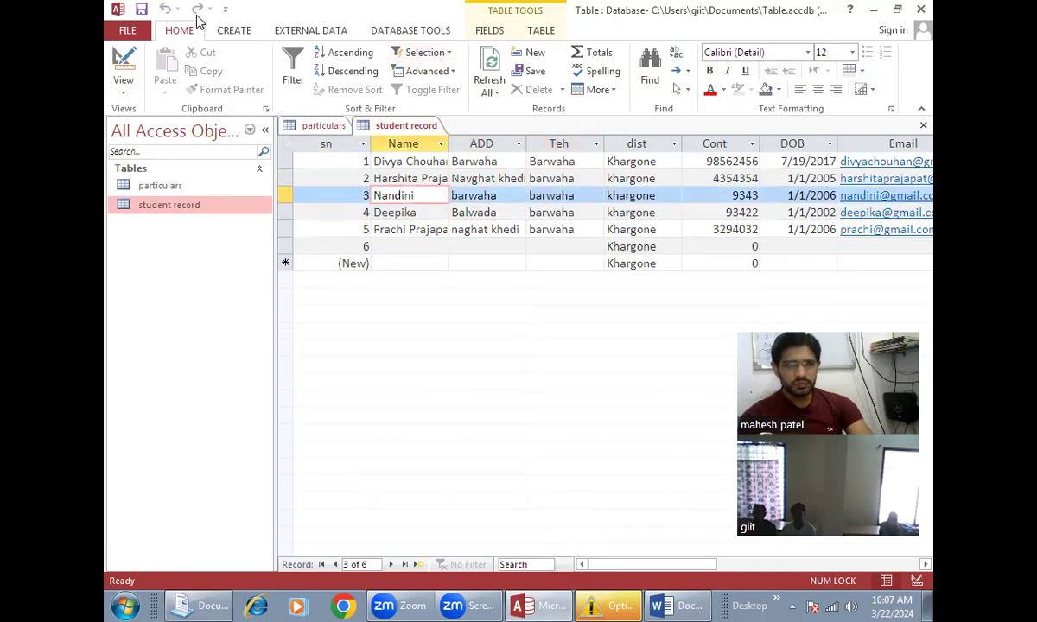
left_click(230, 31)
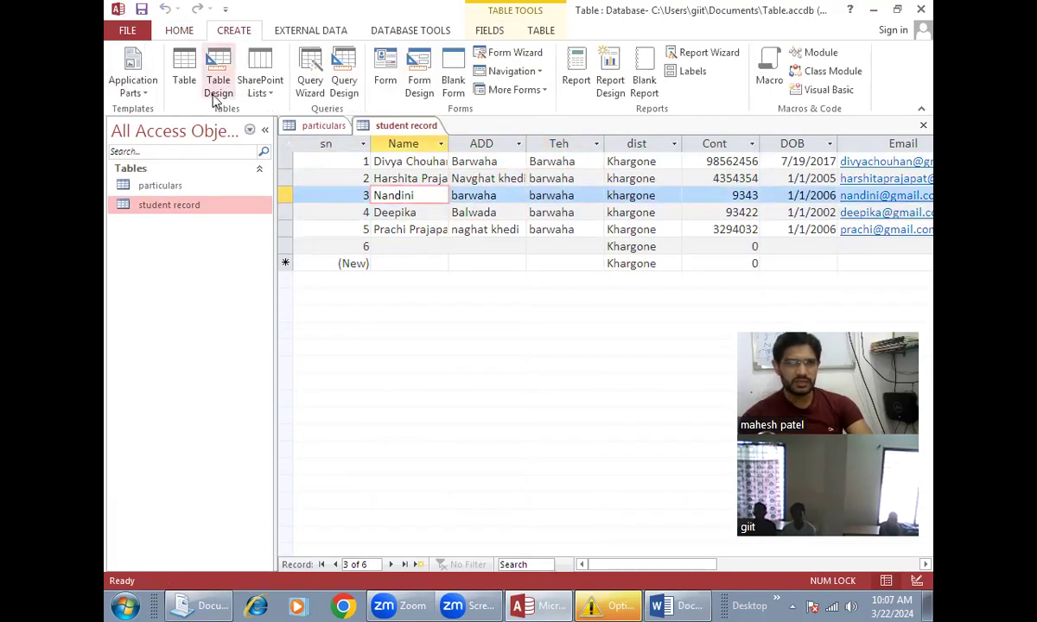
left_click(181, 69)
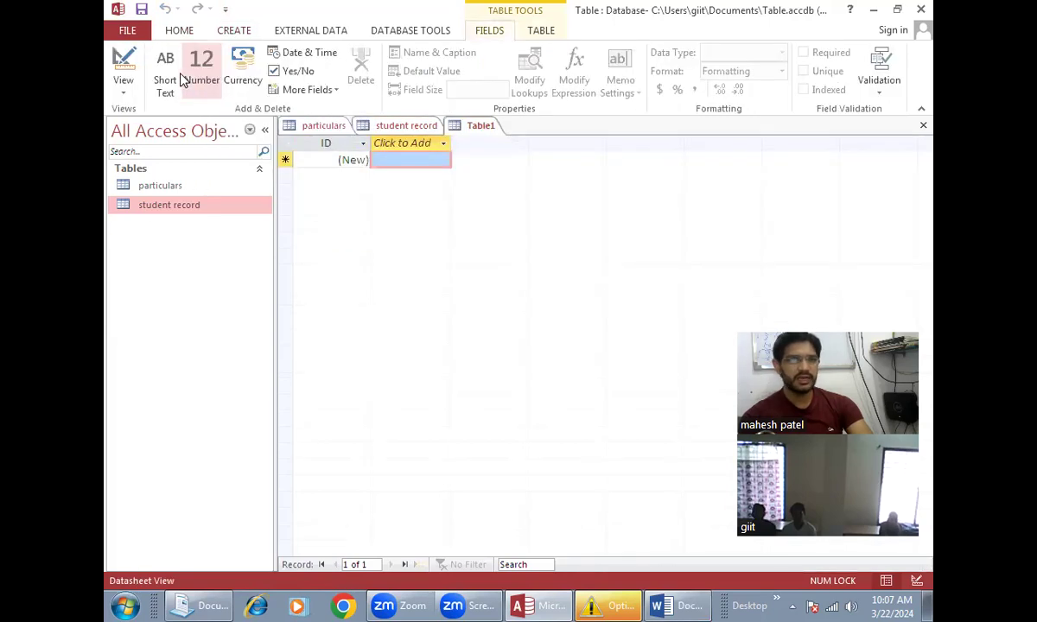
left_click(233, 31)
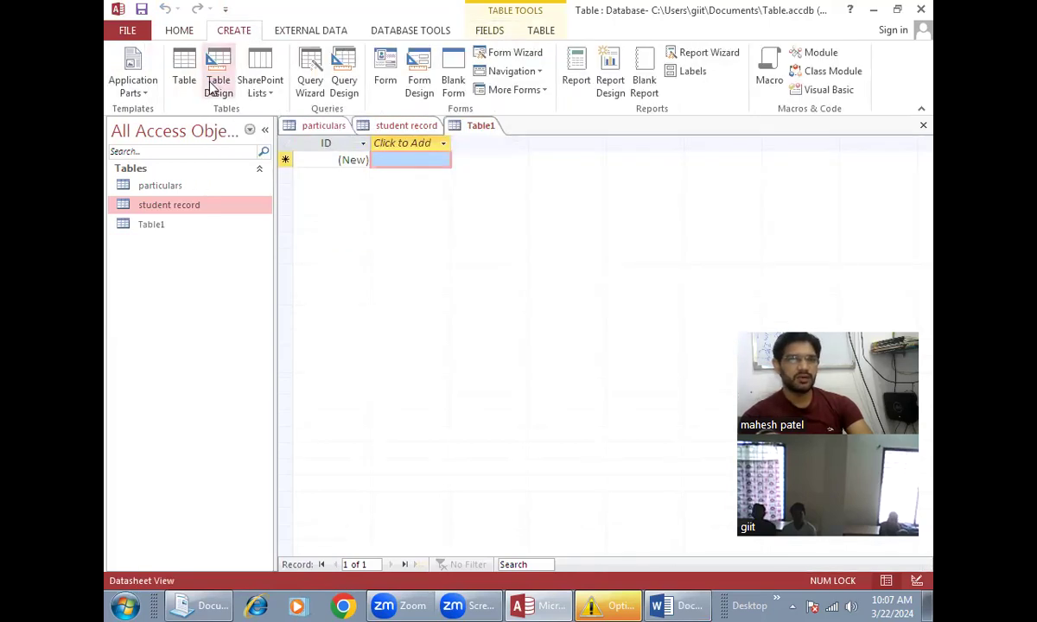
left_click(313, 126)
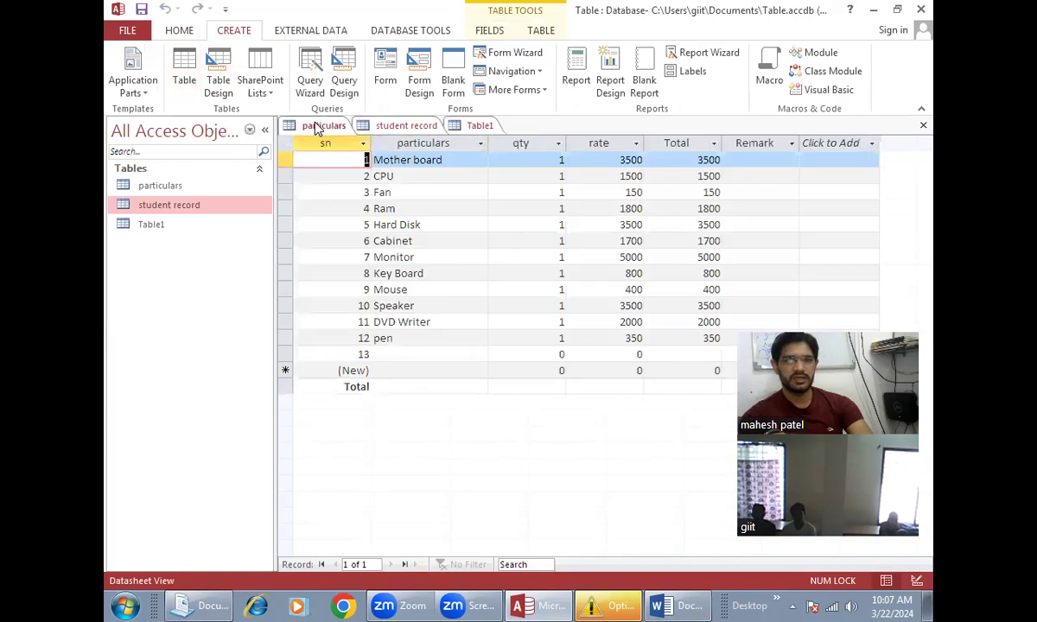
left_click(399, 126)
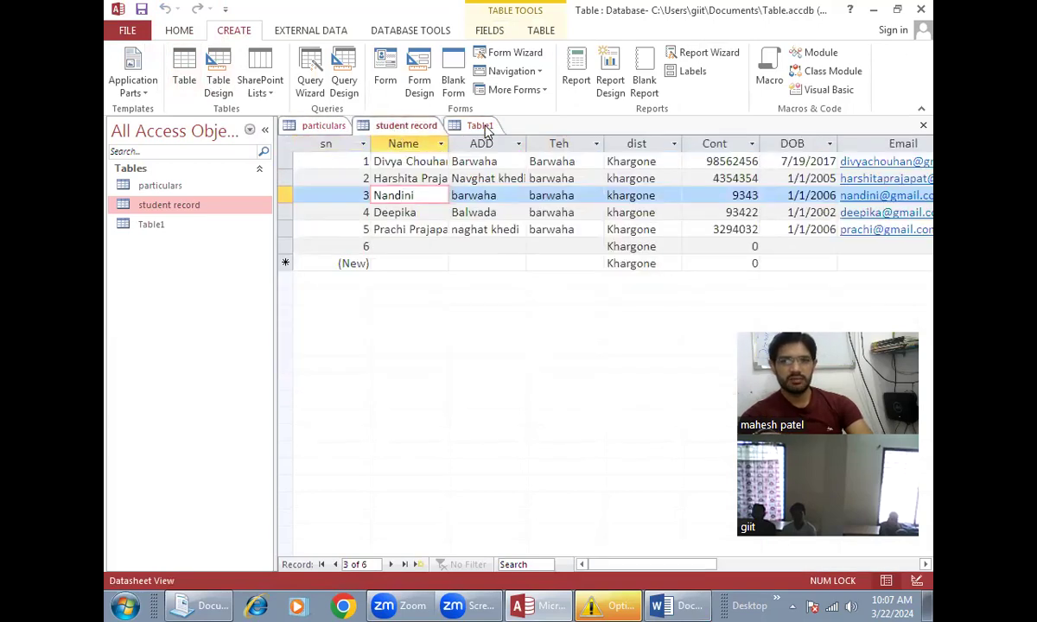
left_click(456, 126)
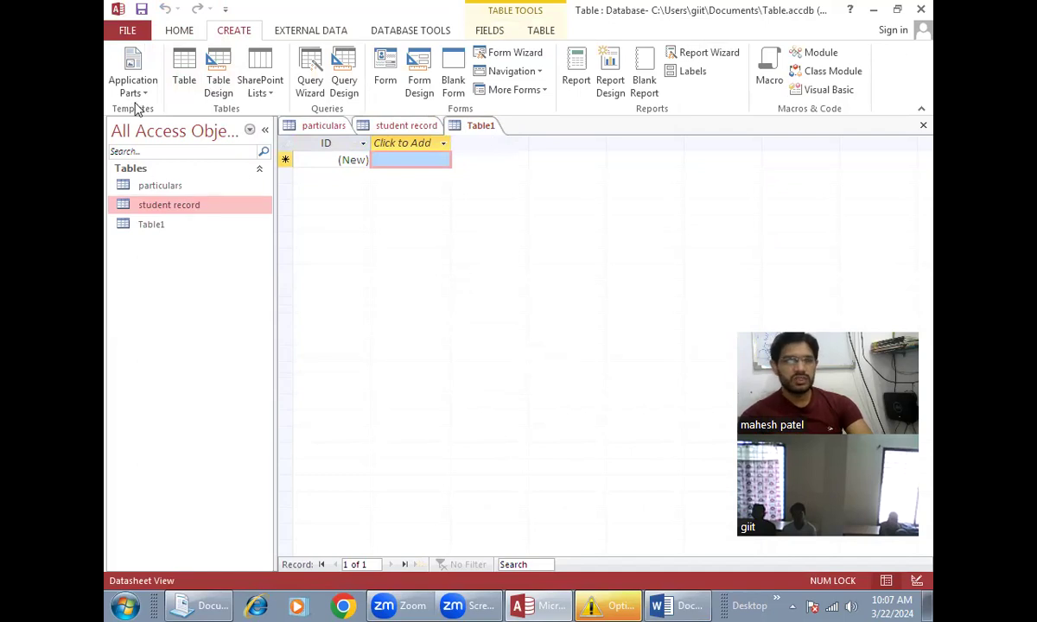
Step: Show the new table in Design View, saving it under the name Record
left_click(179, 30)
left_click(124, 87)
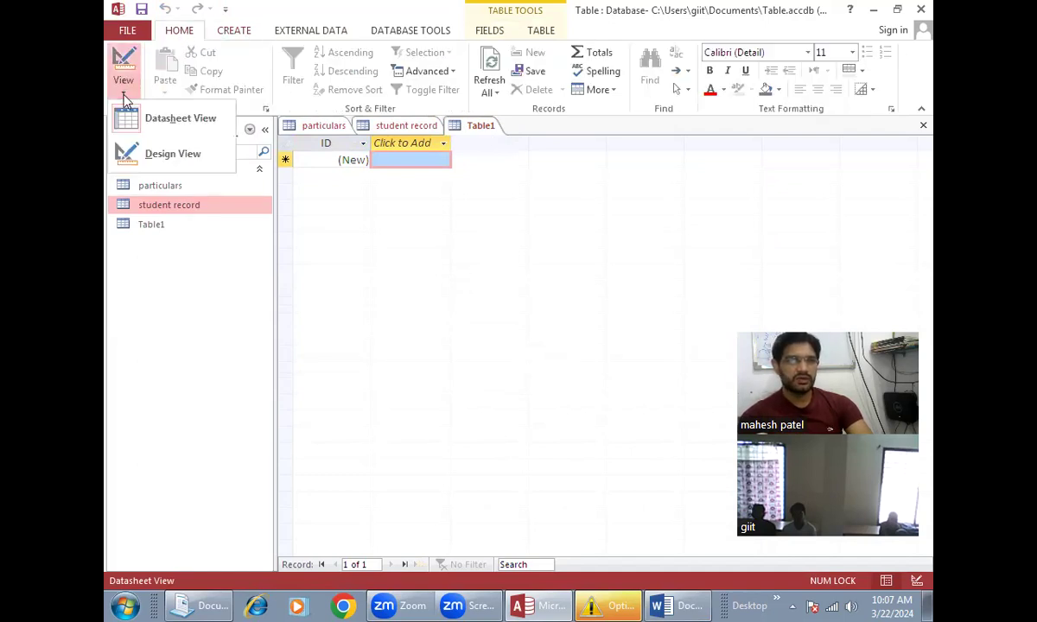
left_click(146, 149)
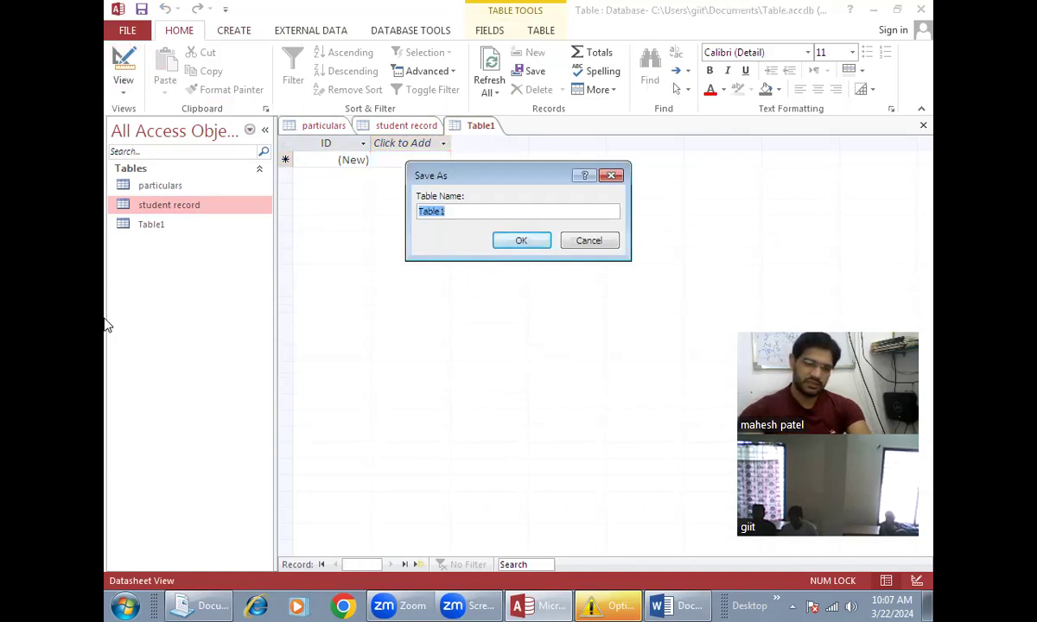
type("Da")
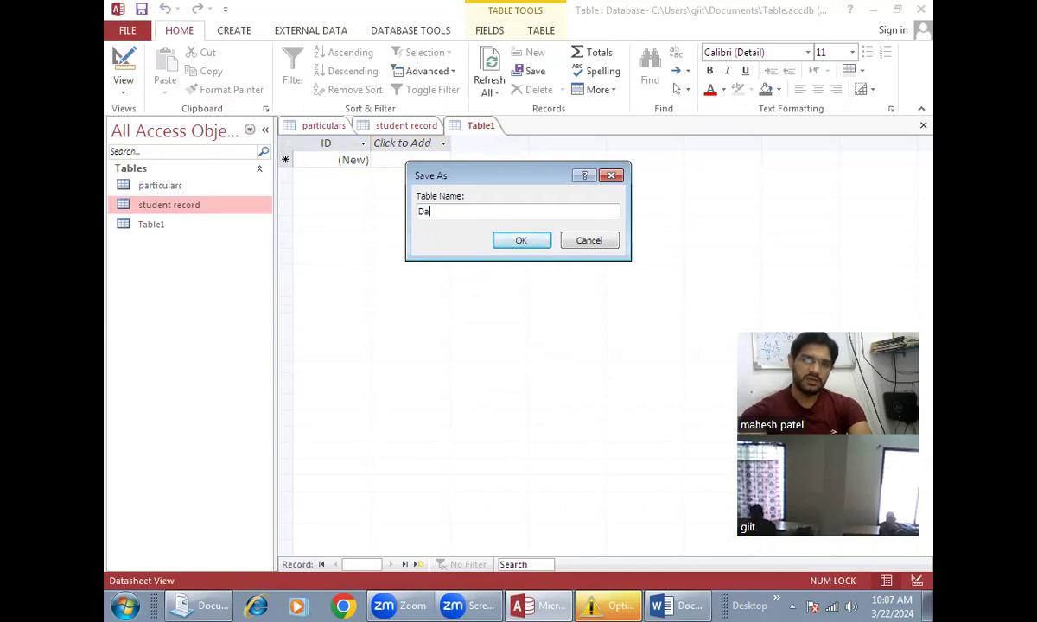
type("Recod")
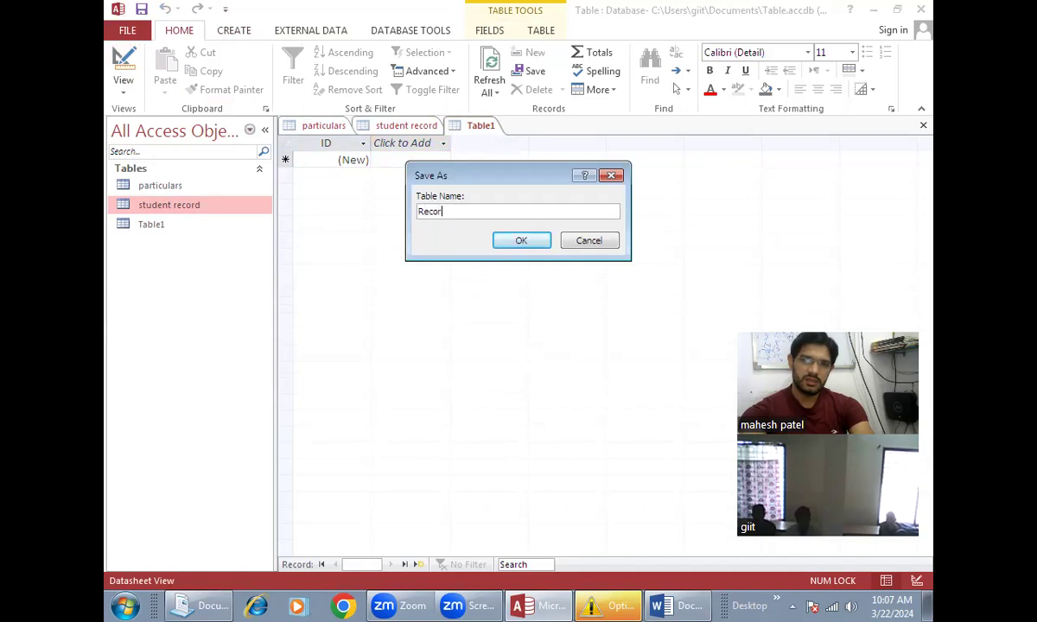
left_click(519, 242)
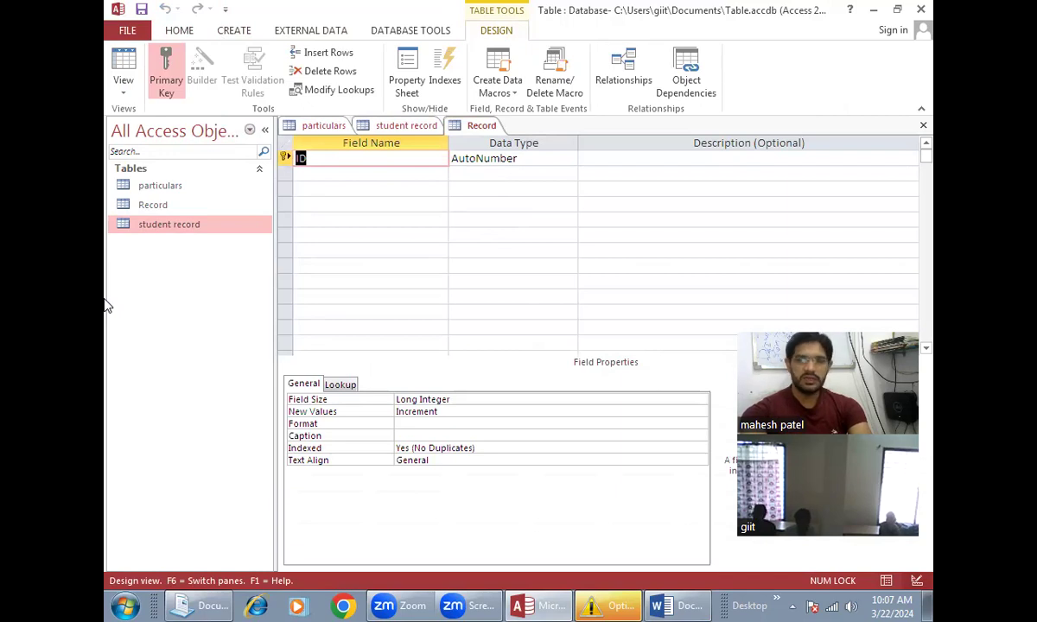
key("Tab")
type("Sn")
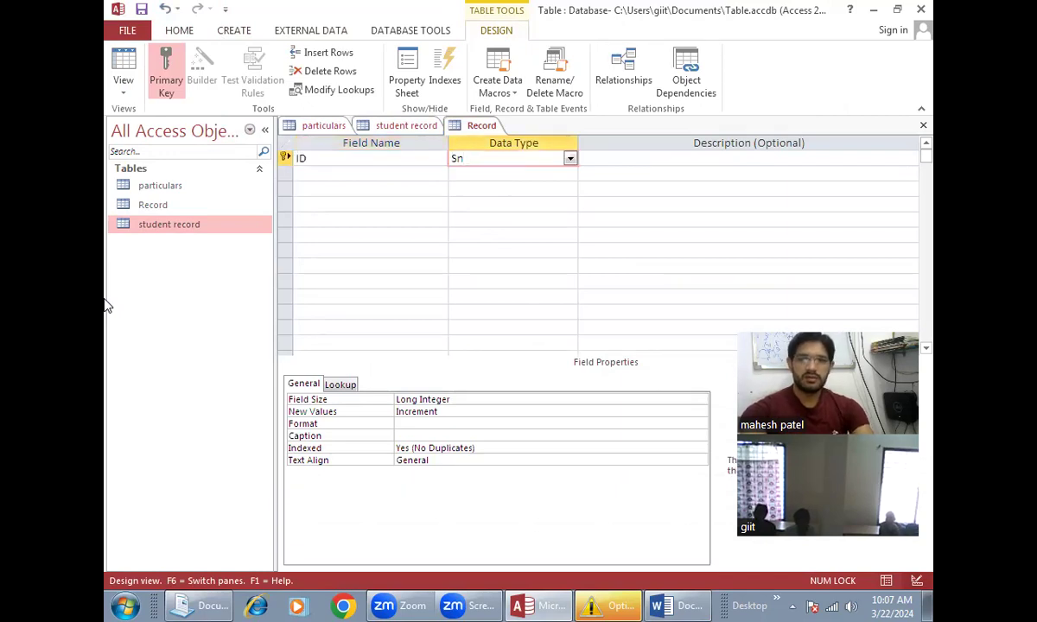
key("BackSpace")
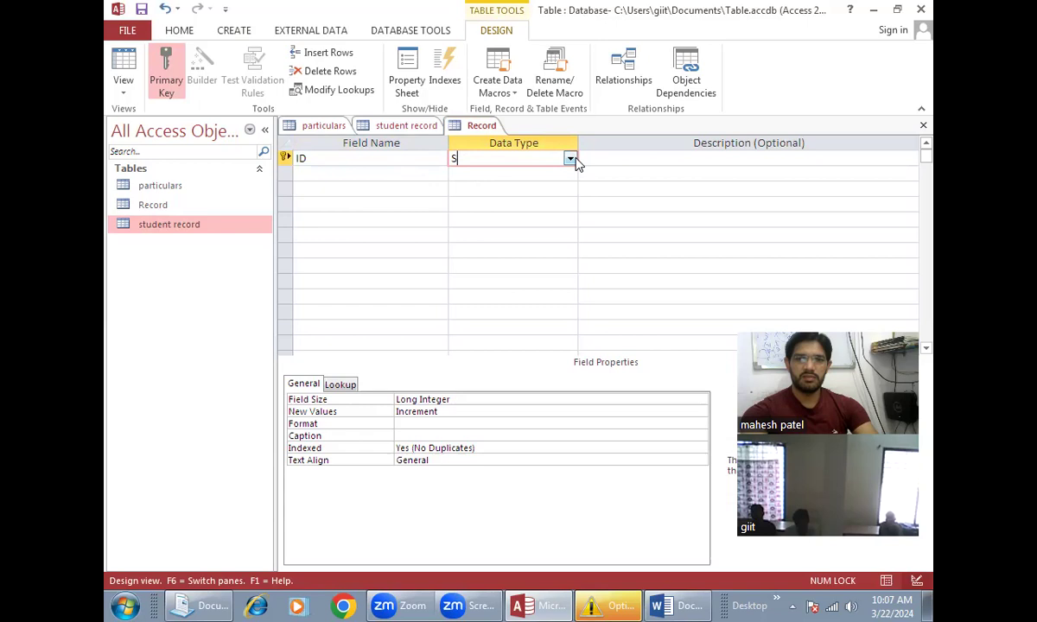
key("BackSpace")
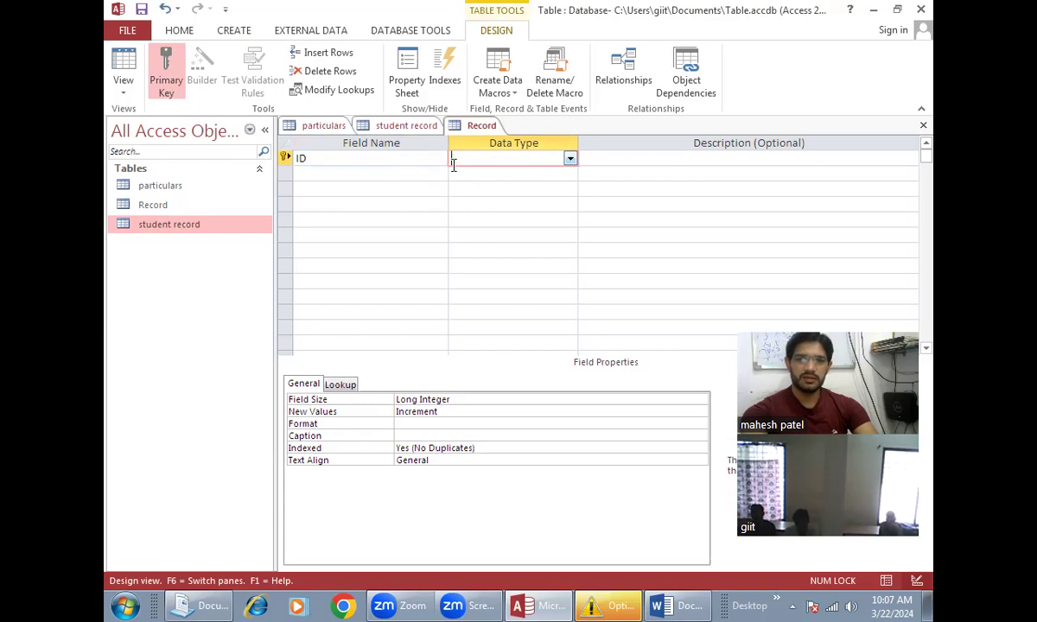
left_click(570, 158)
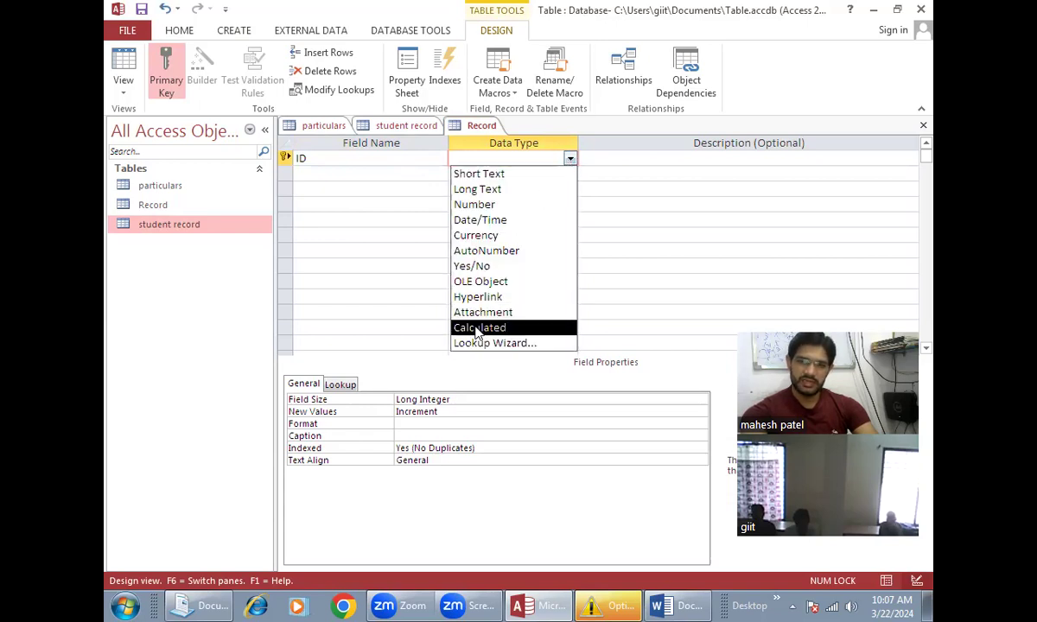
left_click(488, 251)
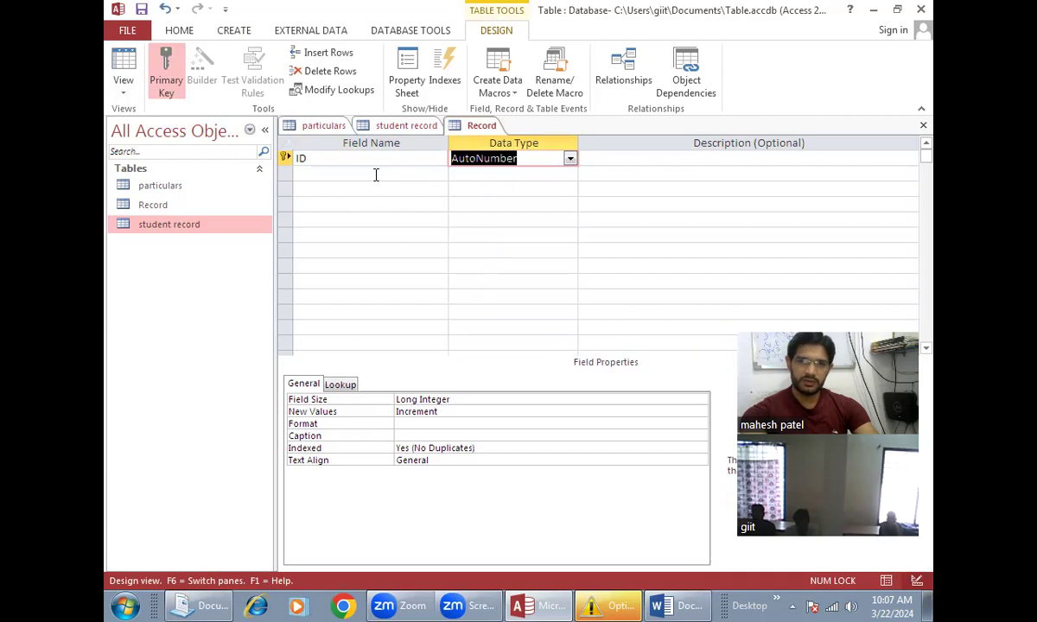
Step: Add a field named Roll Num below ID with the Number data type
left_click(415, 168)
type("Roll")
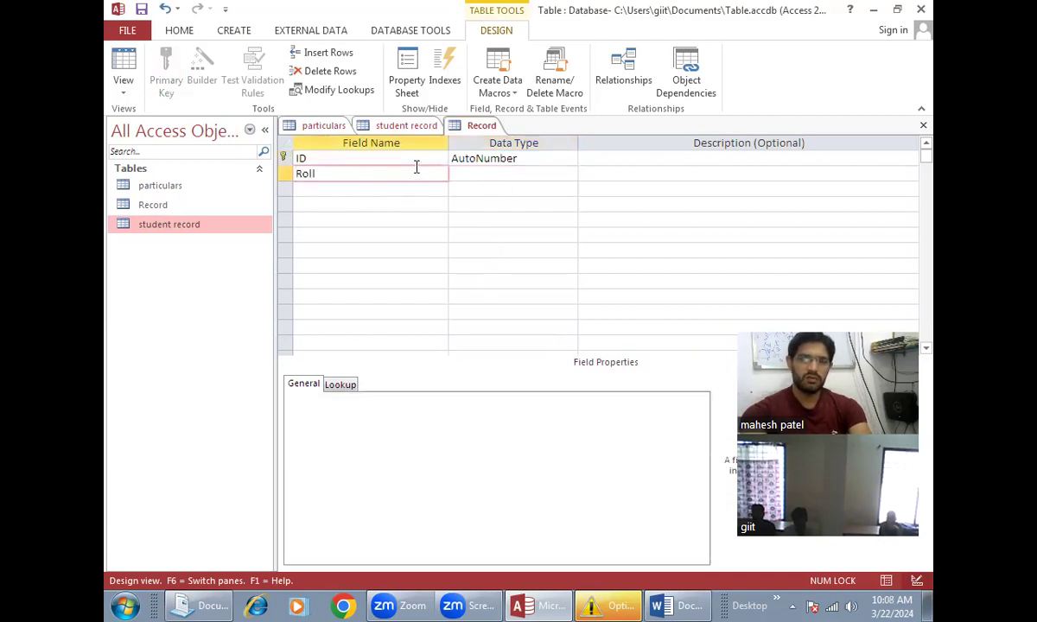
type(" Num")
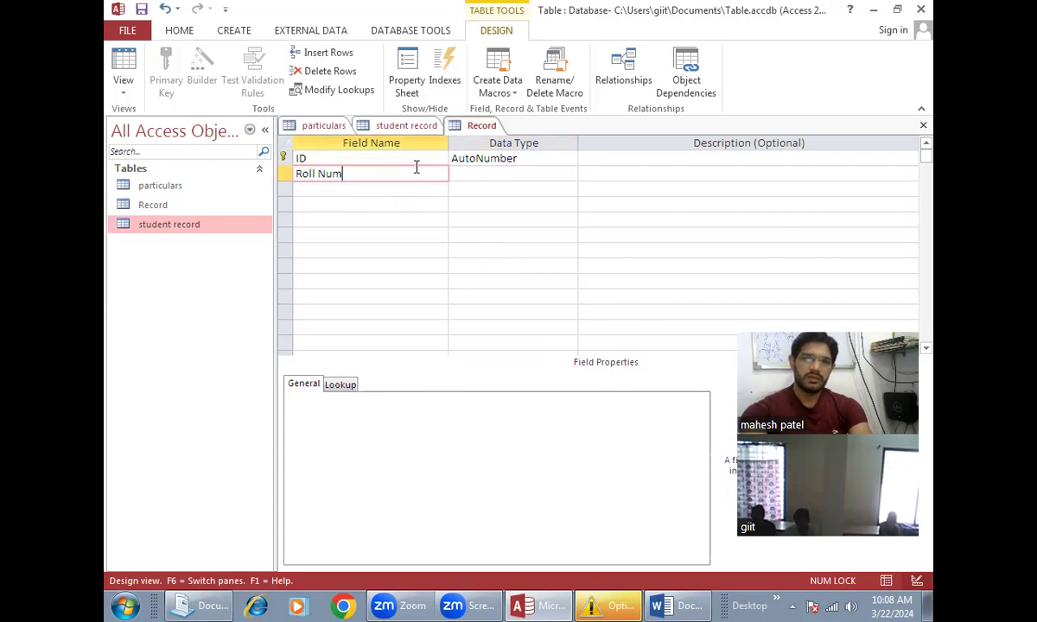
key("Tab")
left_click(570, 175)
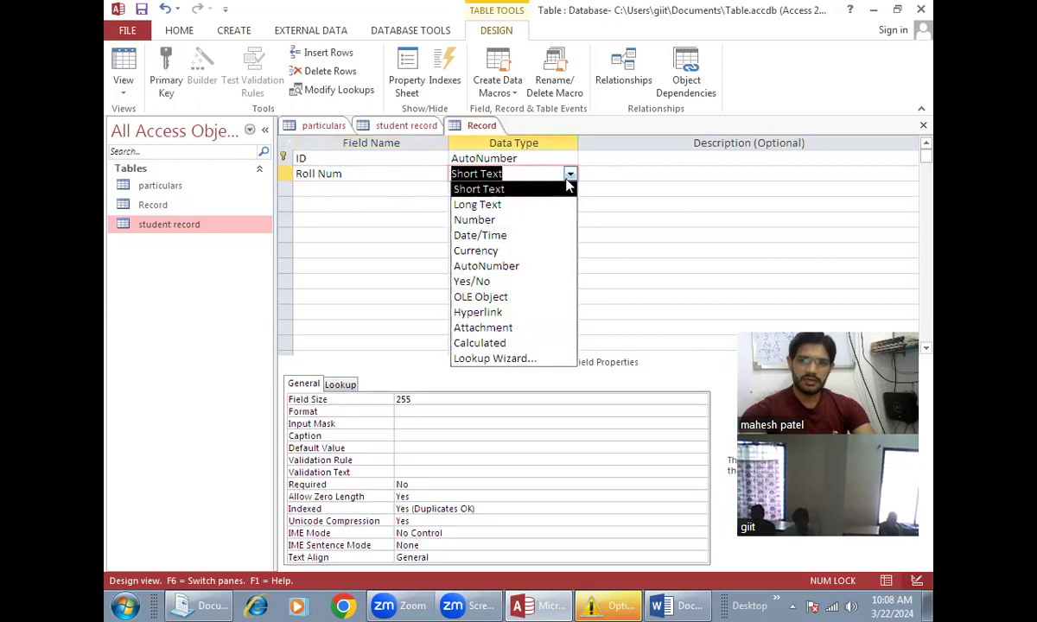
left_click(511, 220)
Step: Add a field named Name with the Short Text data type, accepting the reserved word
left_click(354, 191)
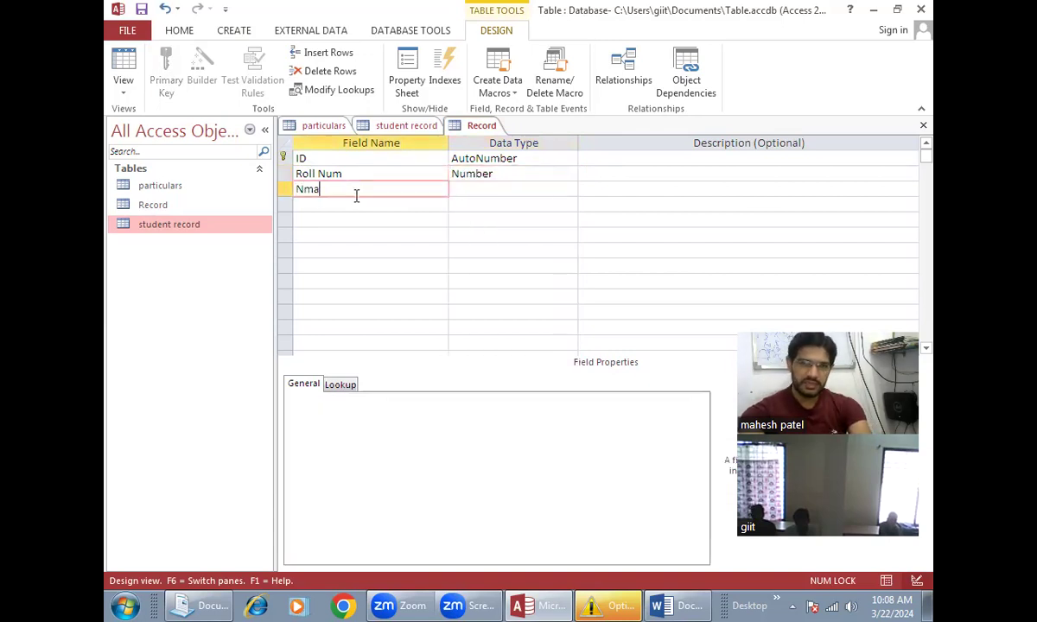
type("Name")
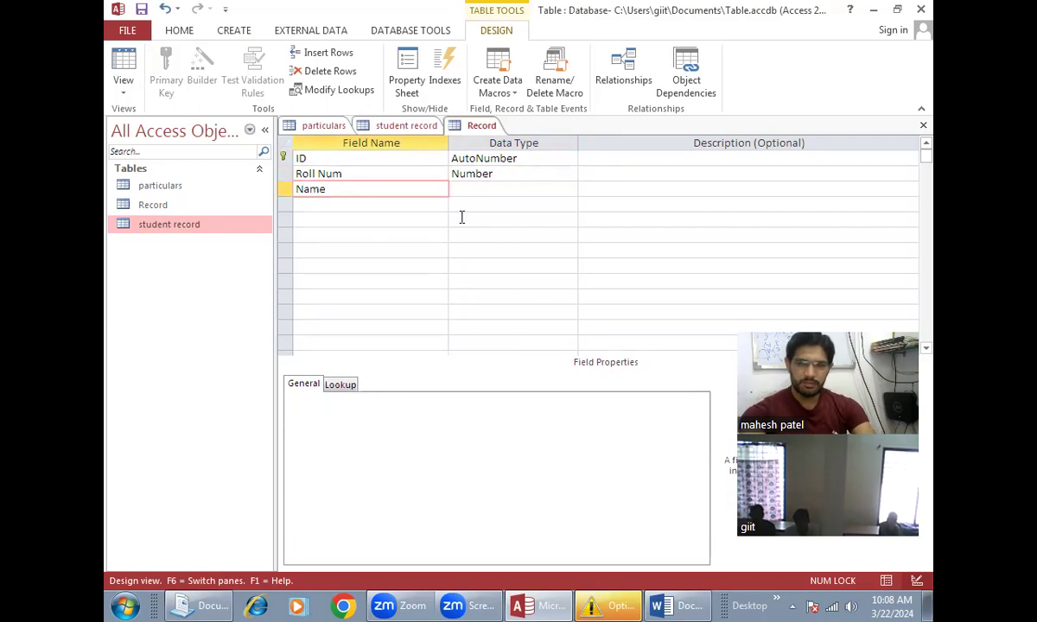
left_click(477, 188)
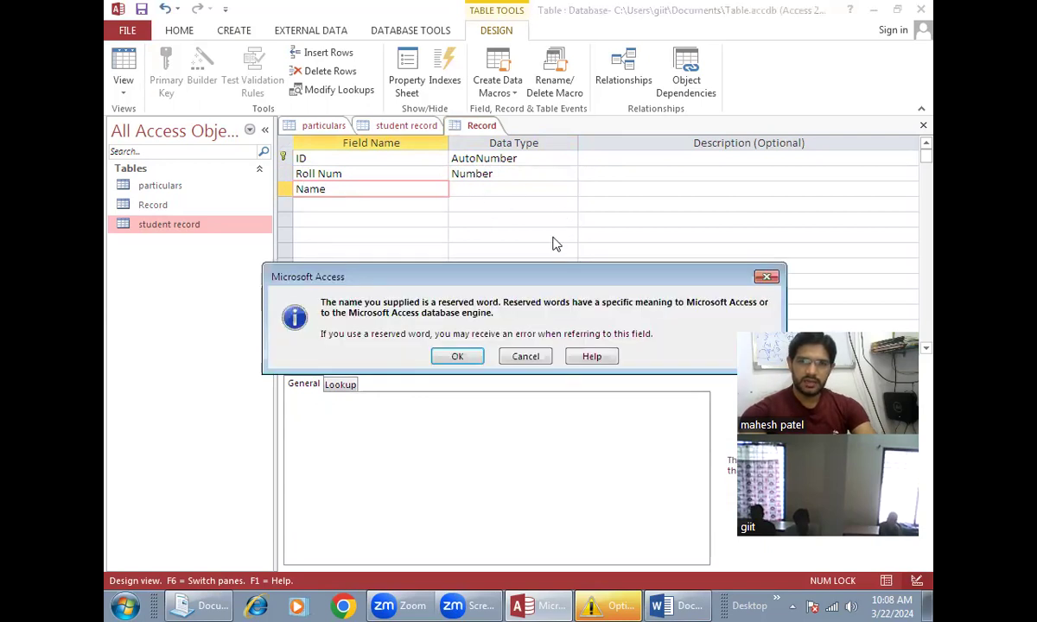
left_click(458, 354)
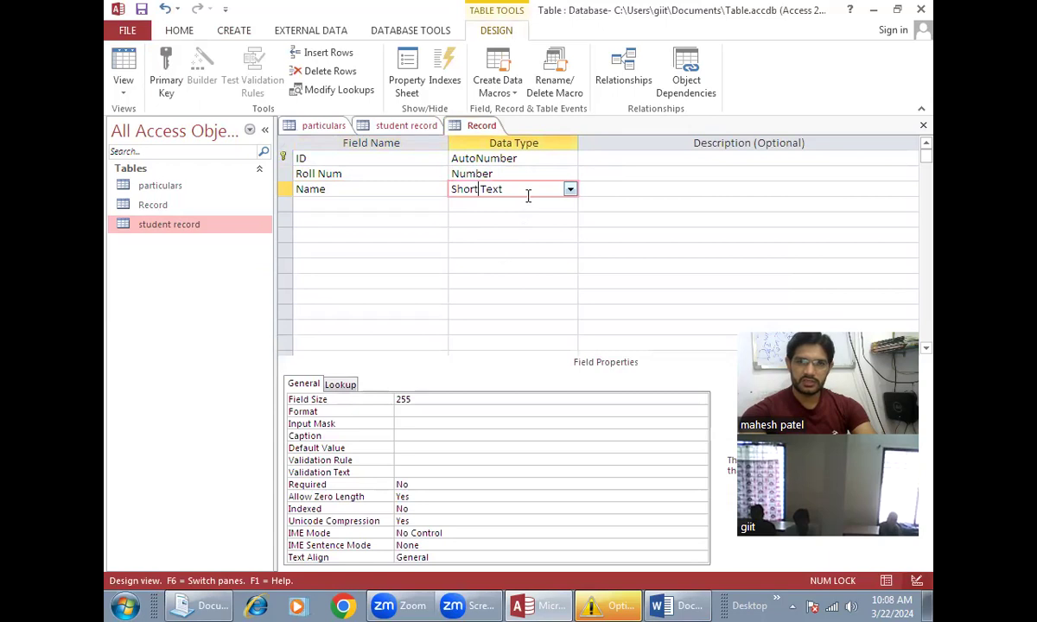
Step: Add a field named Village with the Short Text data type
left_click(334, 204)
type("Village")
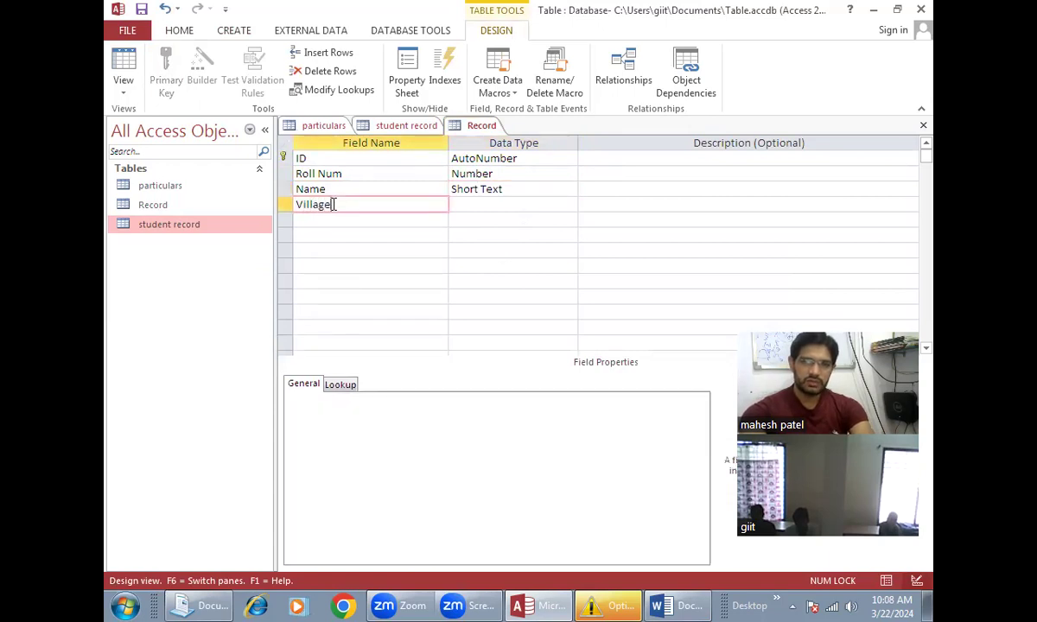
left_click(502, 203)
left_click(569, 205)
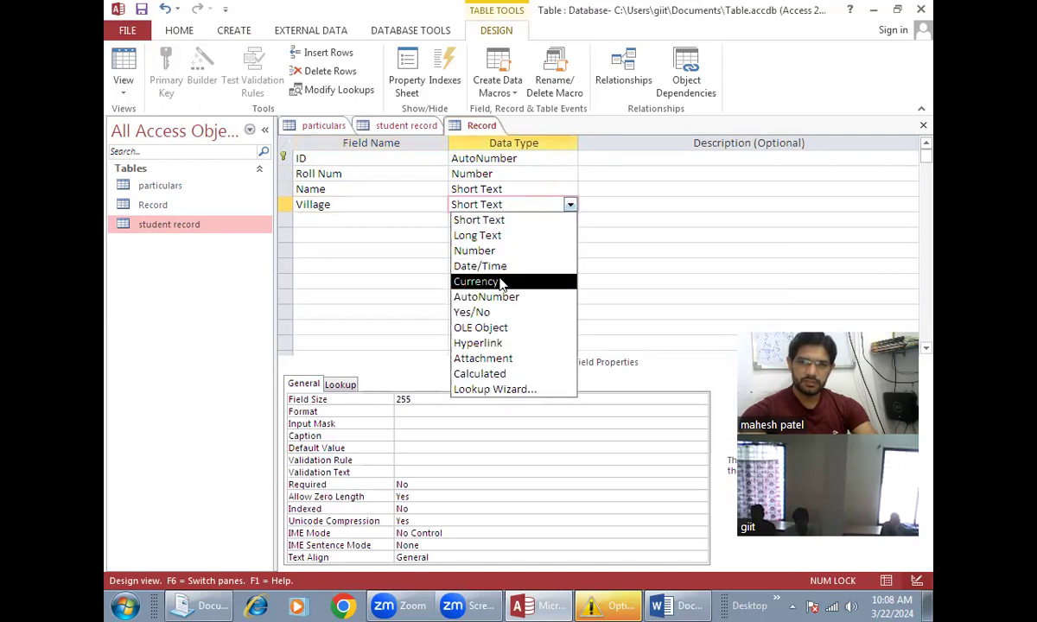
left_click(481, 220)
Step: Add a field named State below Village and start the Lookup Wizard for its data type
left_click(421, 216)
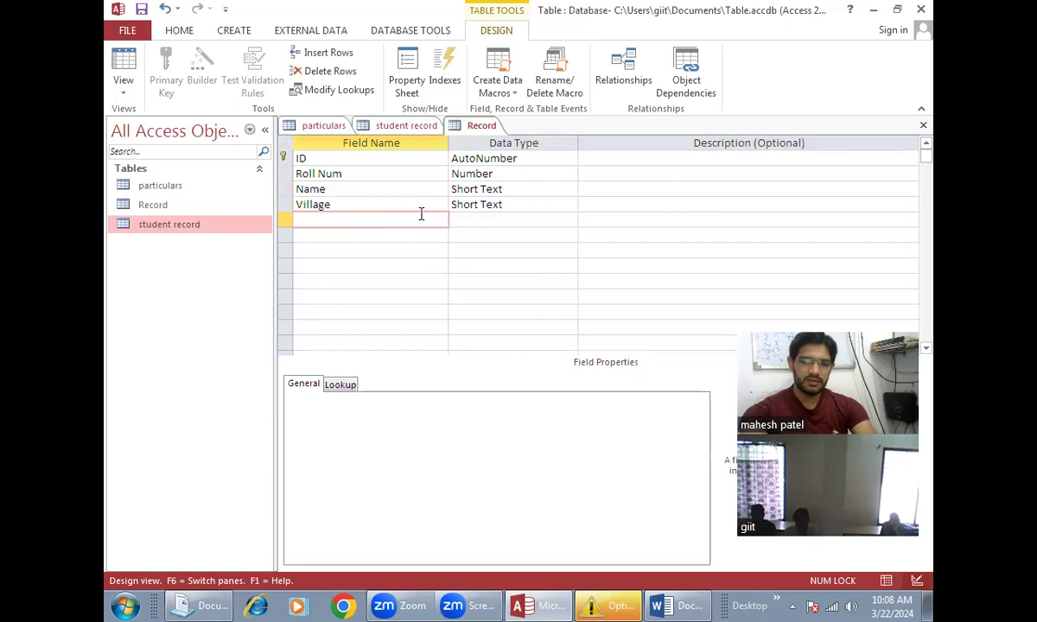
type("TEh")
key("BackSpace")
key("BackSpace")
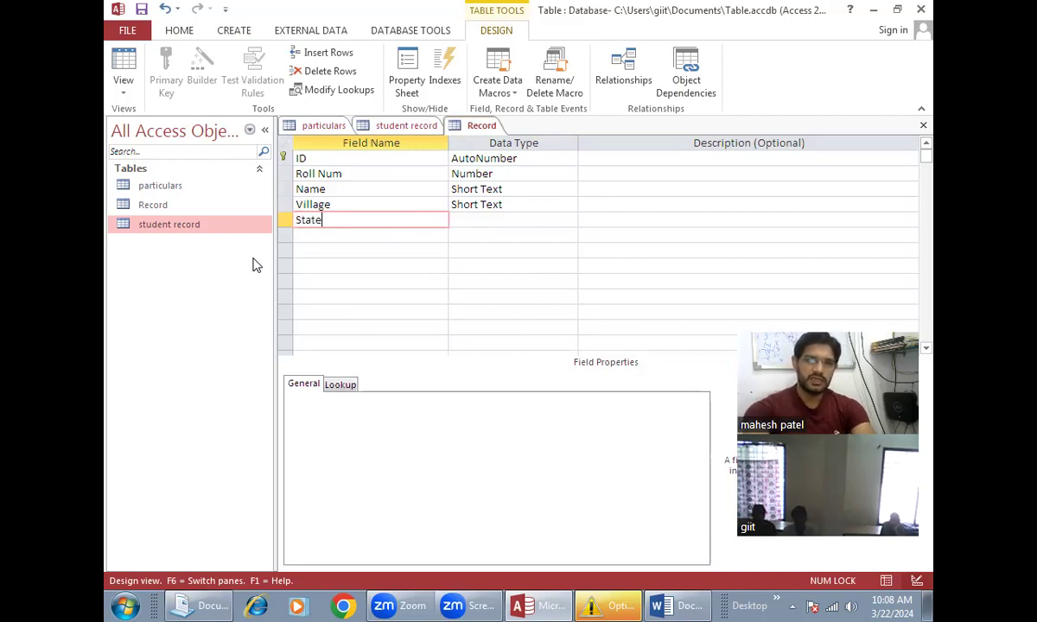
key("Tab")
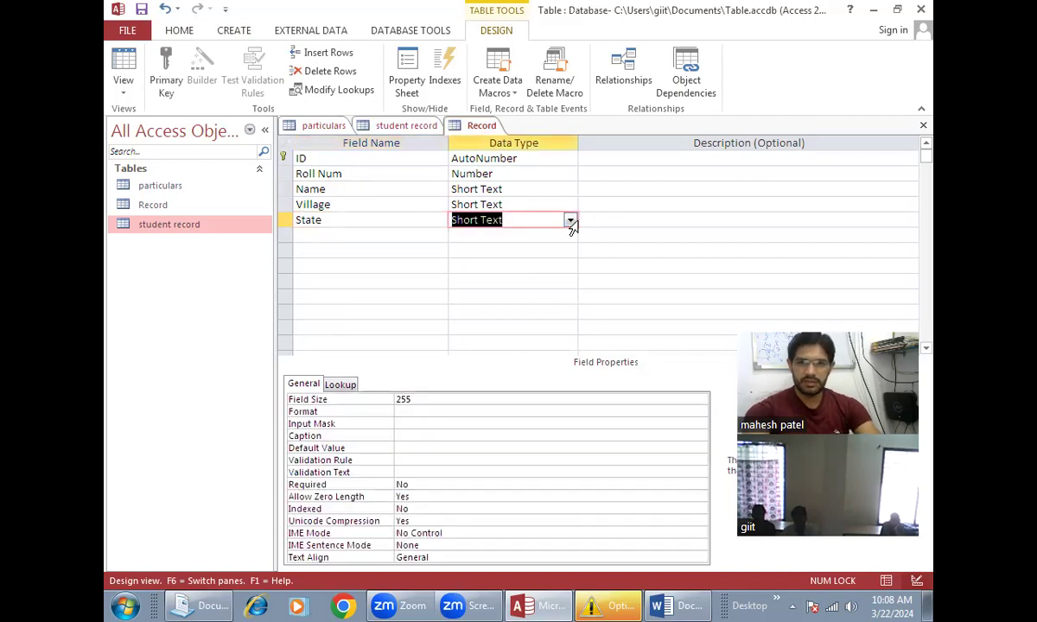
left_click(570, 219)
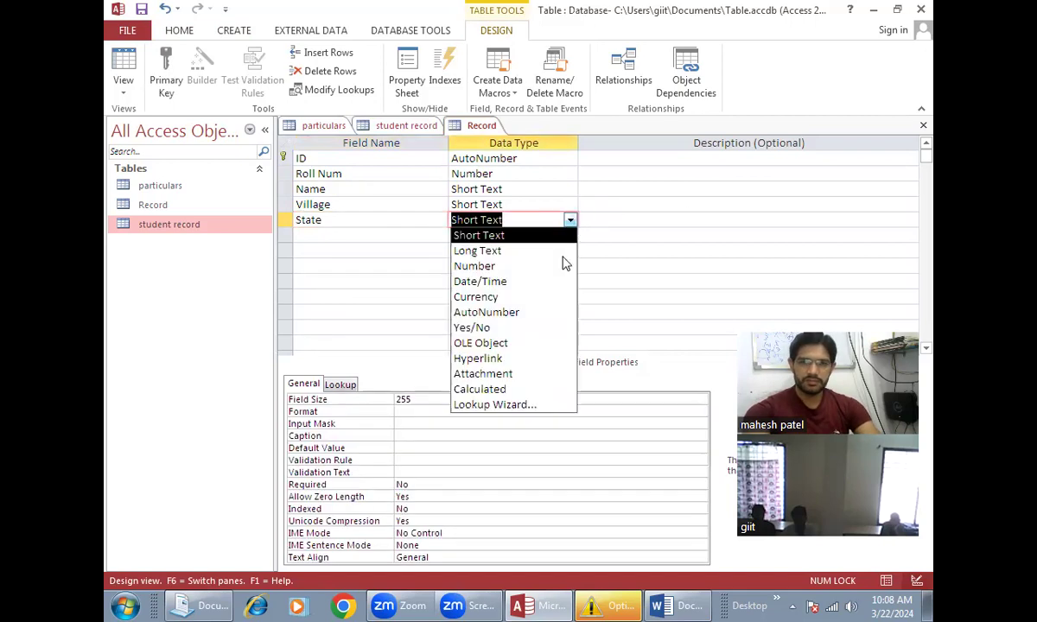
left_click(495, 404)
Step: Set the State lookup to use typed-in values and enter Madhya pradesh and up as the first list entries
left_click(455, 218)
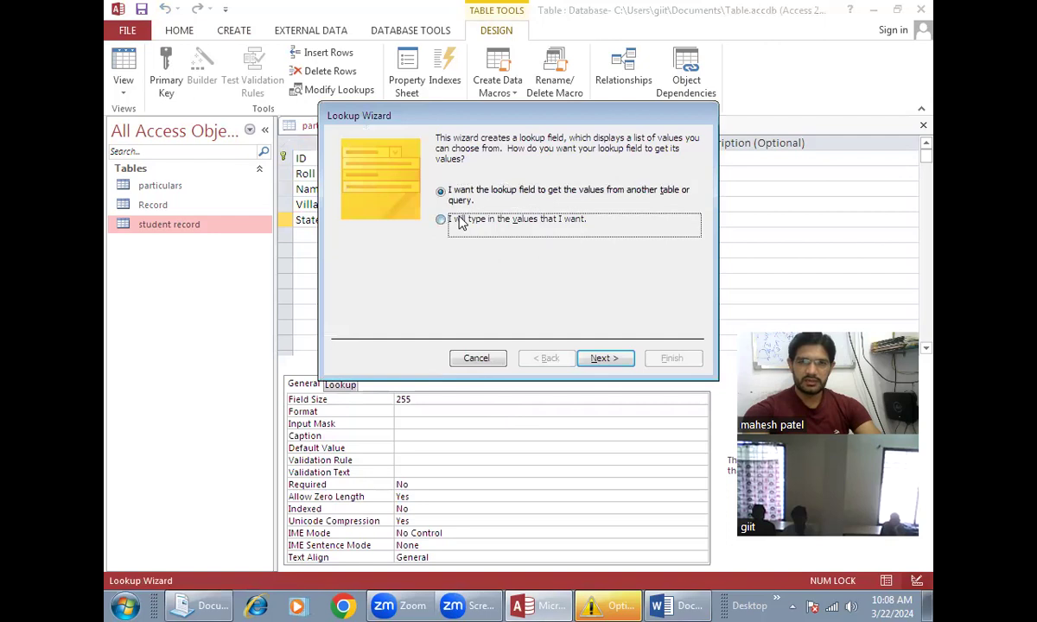
left_click(601, 358)
left_click(369, 234)
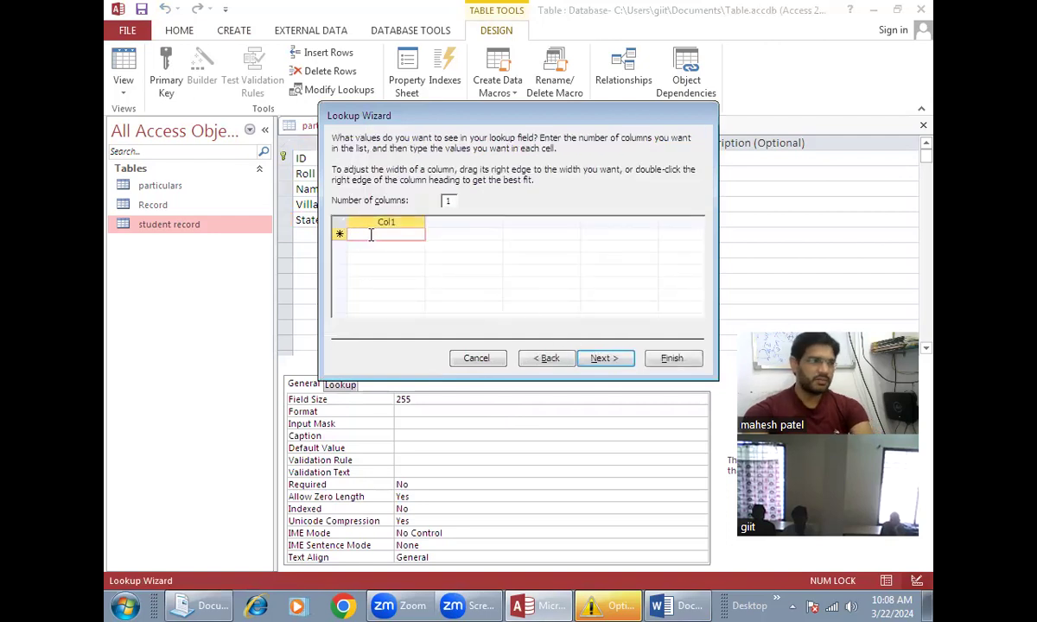
type("Ma")
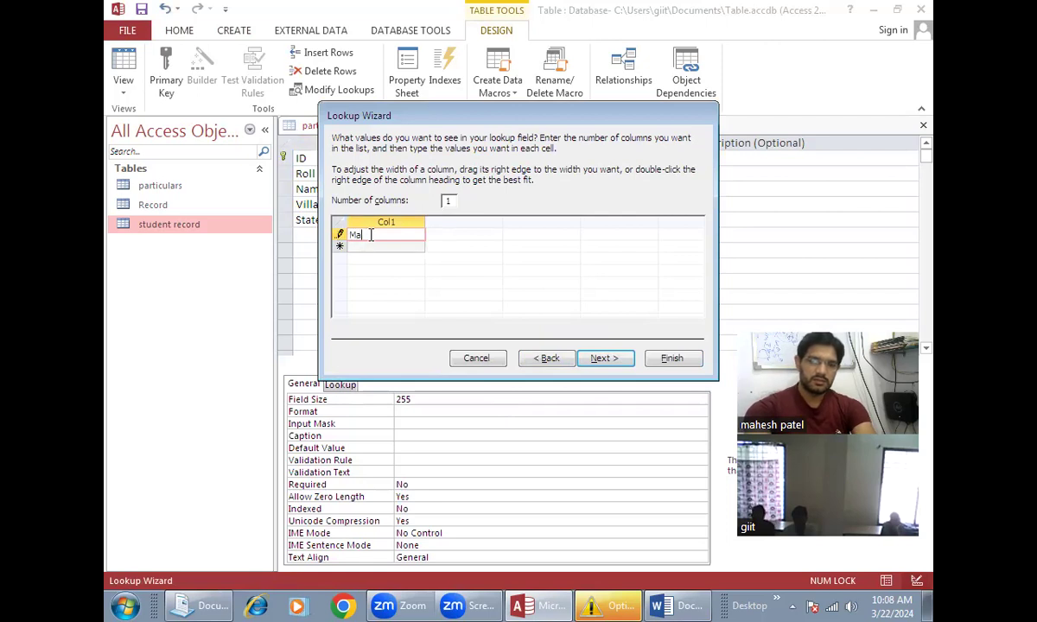
type("dhya pradesh")
key("Return")
type("up")
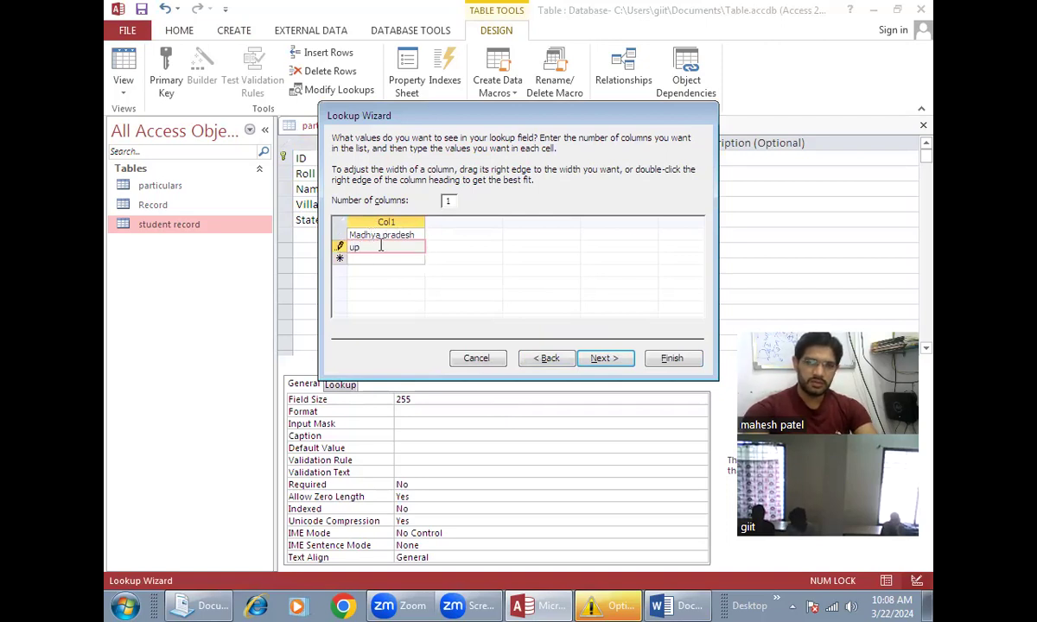
Step: Add MH and DL below up in the State lookup's value list
left_click(363, 258)
type("ma")
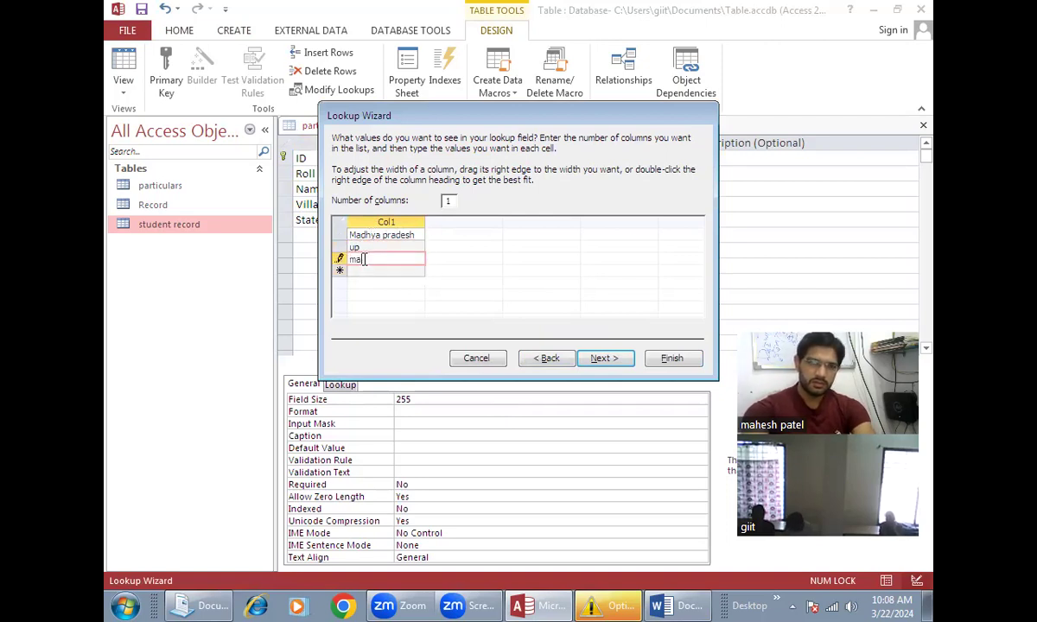
key("BackSpace")
key("Caps_Lock")
type("MH")
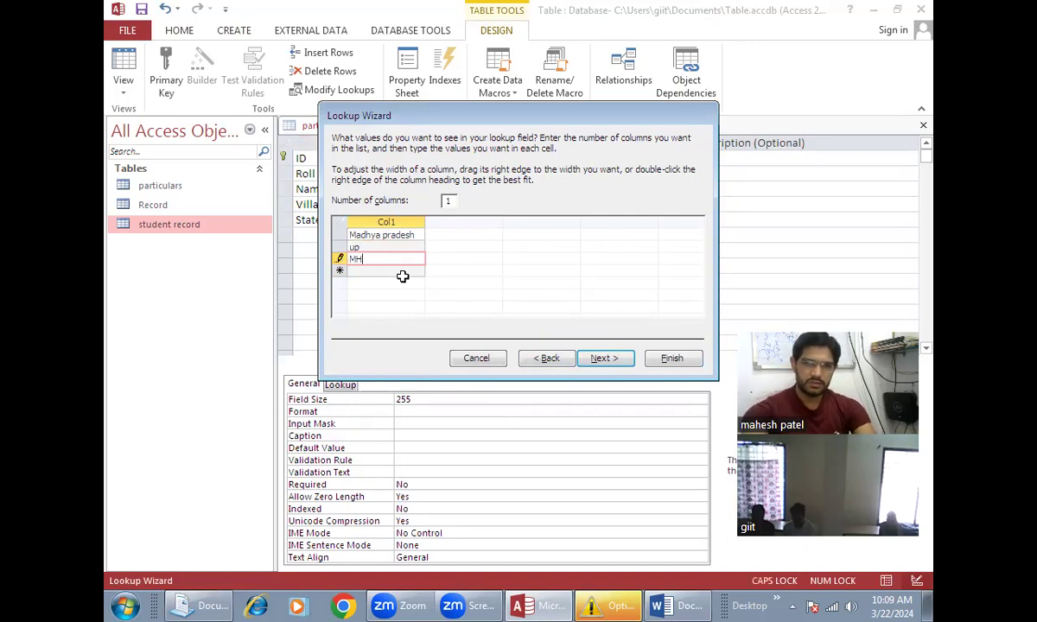
left_click(374, 273)
type("DL")
Step: Add UK and AP to the State value list and finish the lookup with the label State
left_click(369, 283)
type("UK")
left_click(370, 296)
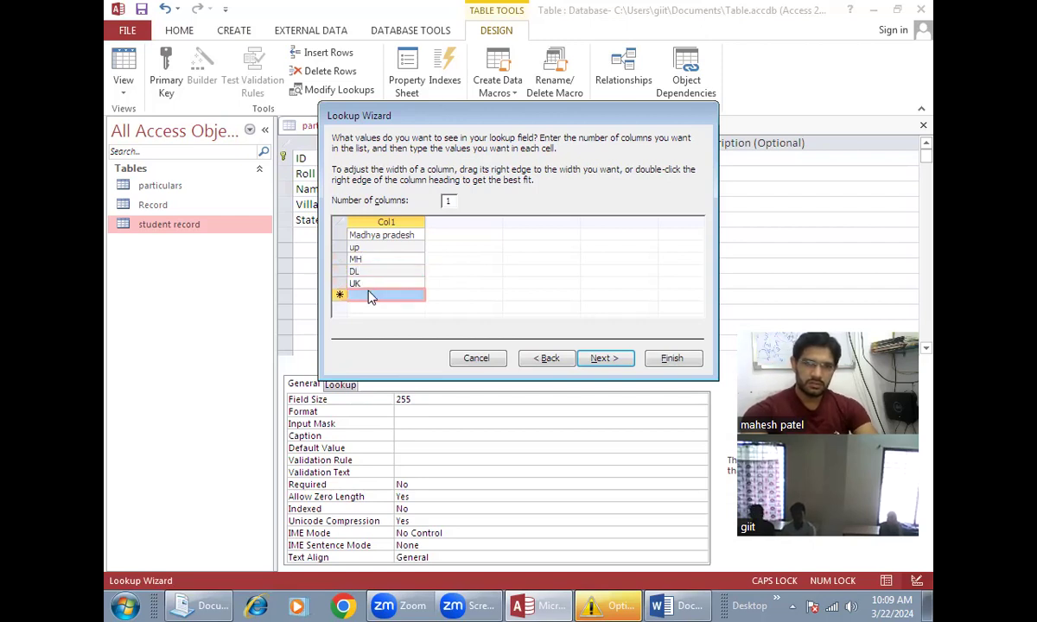
type("AP")
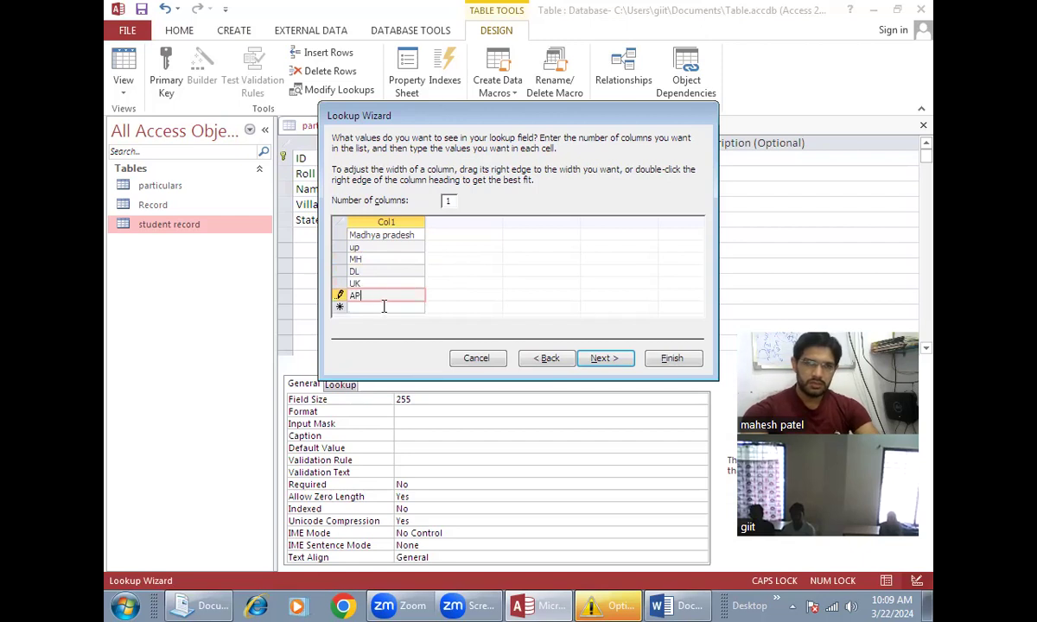
left_click(606, 359)
left_click(665, 363)
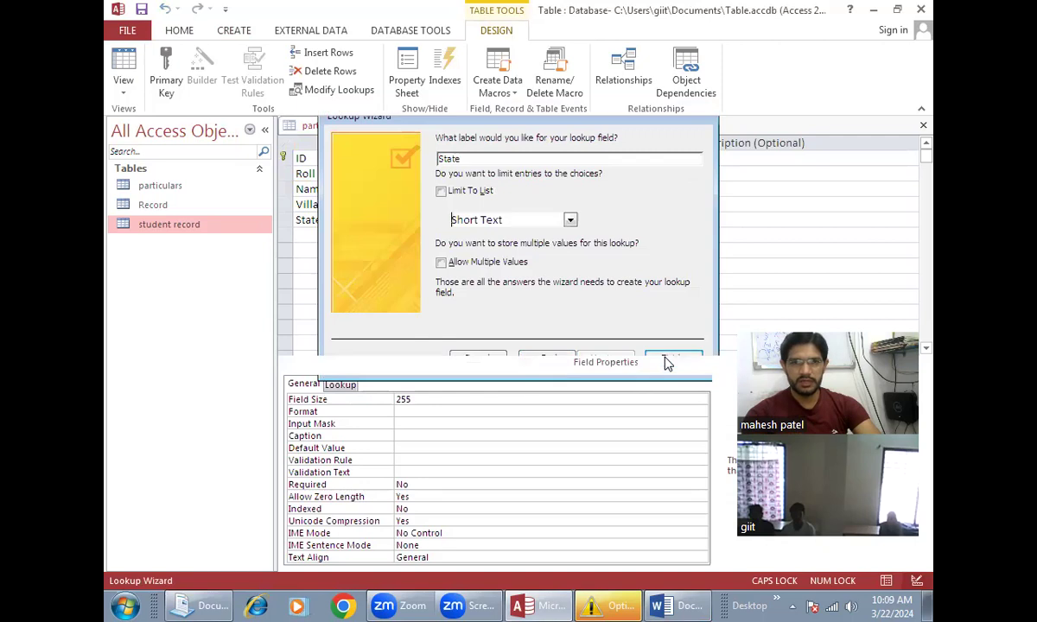
Step: Add a field named dIST below State and start its Lookup Wizard with typed-in values
left_click(314, 234)
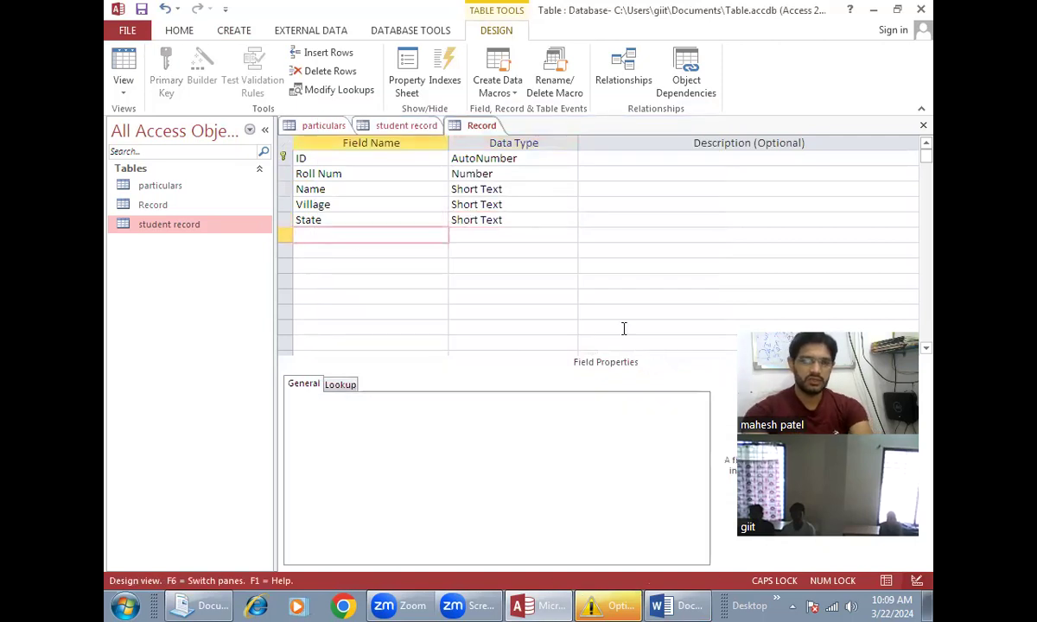
type("dIST")
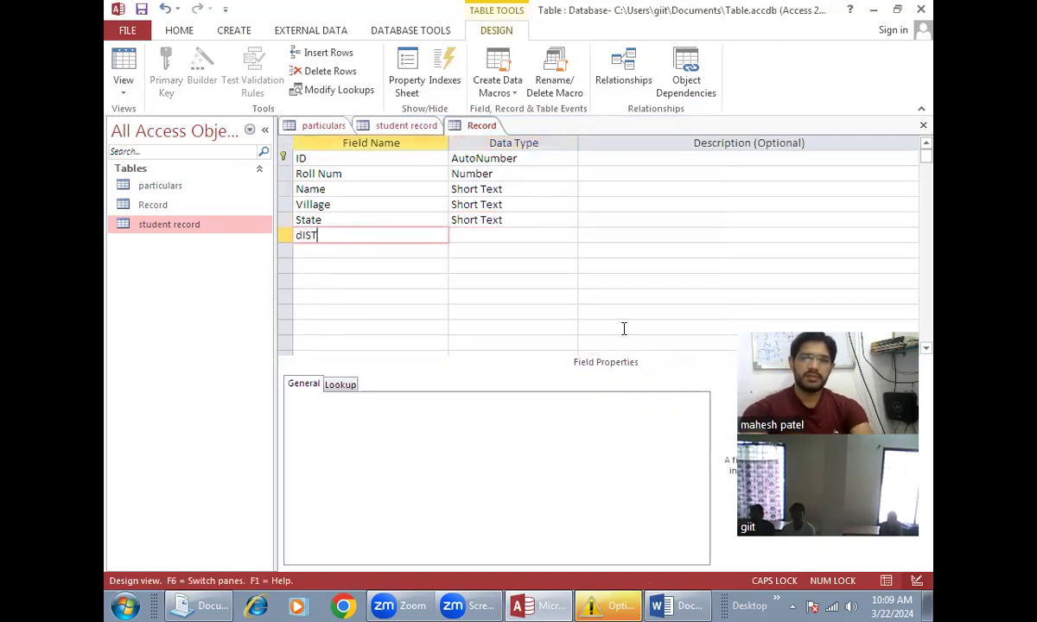
type("I")
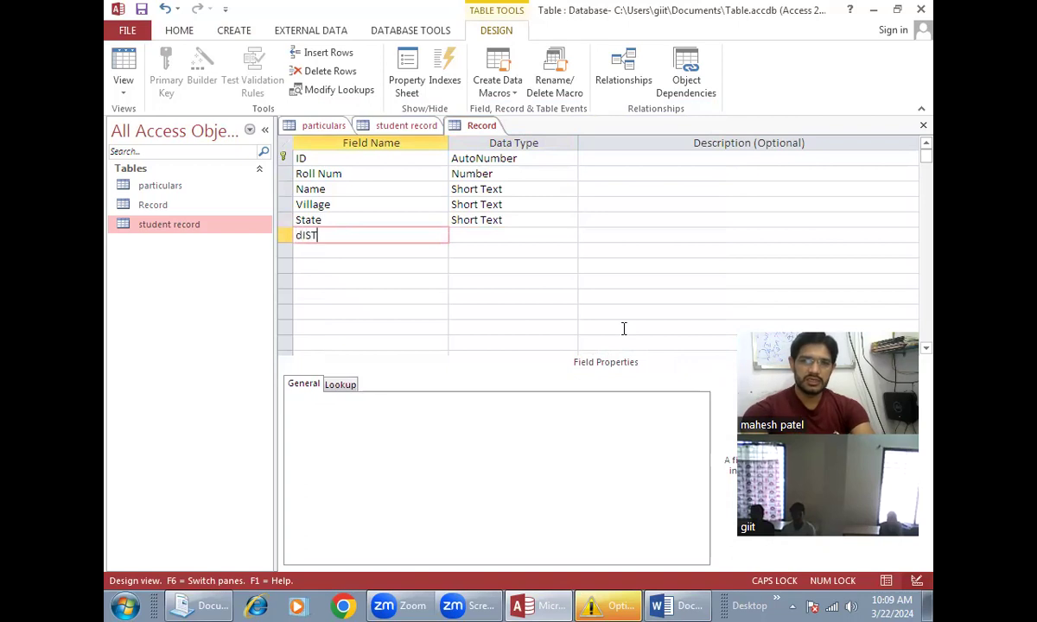
key("Tab")
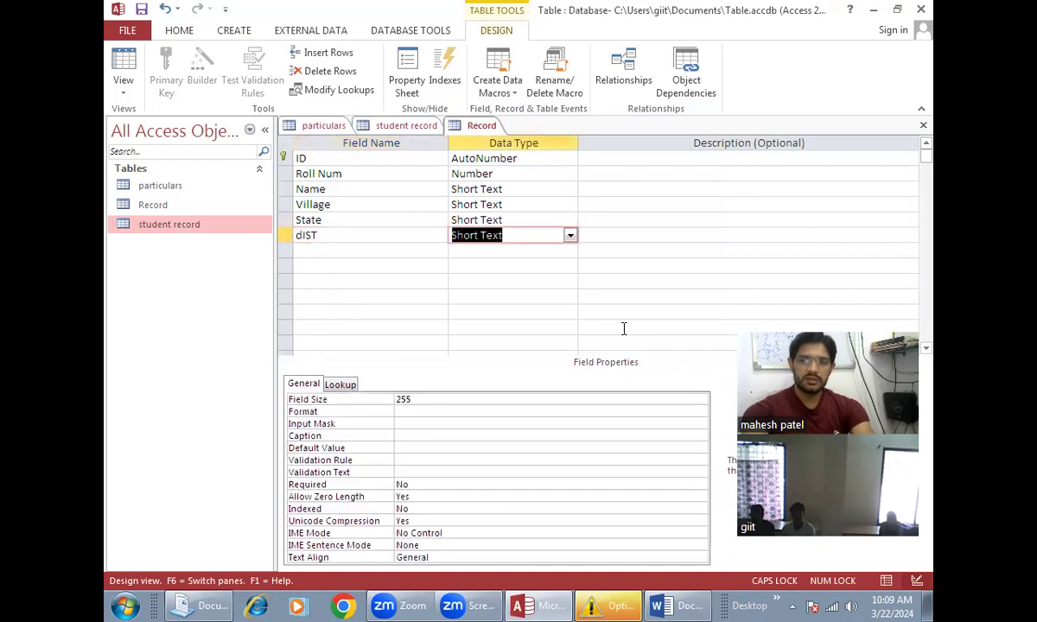
left_click(571, 236)
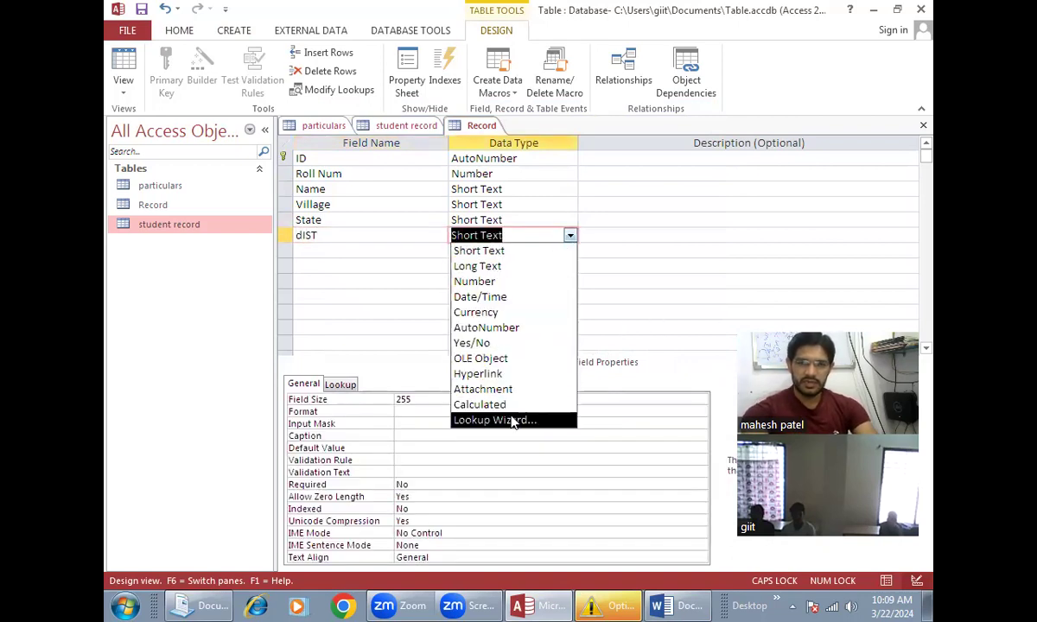
left_click(484, 398)
left_click(458, 220)
left_click(601, 358)
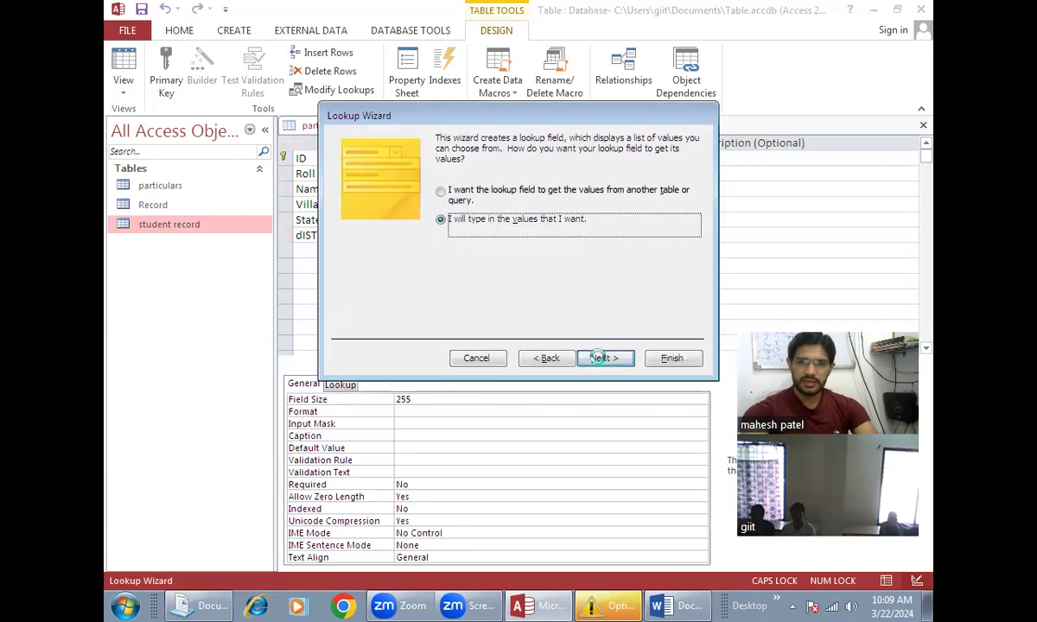
Step: Enter Khandwa and Khargone as the first values in the dIST lookup list
left_click(391, 235)
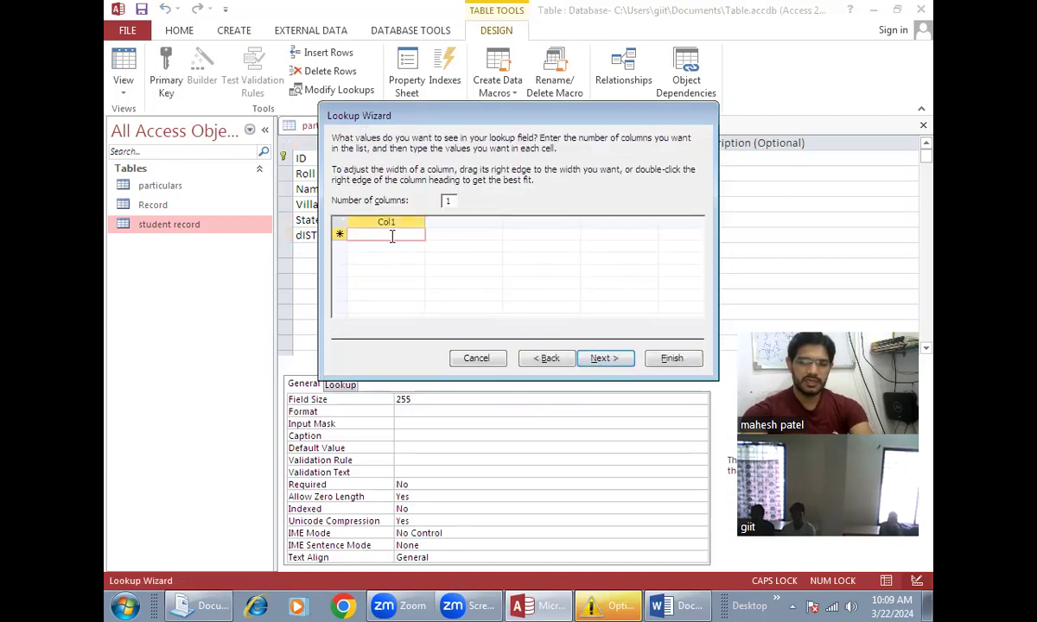
type("KHA")
key("BackSpace")
key("BackSpace")
key("BackSpace")
key("Caps_Lock")
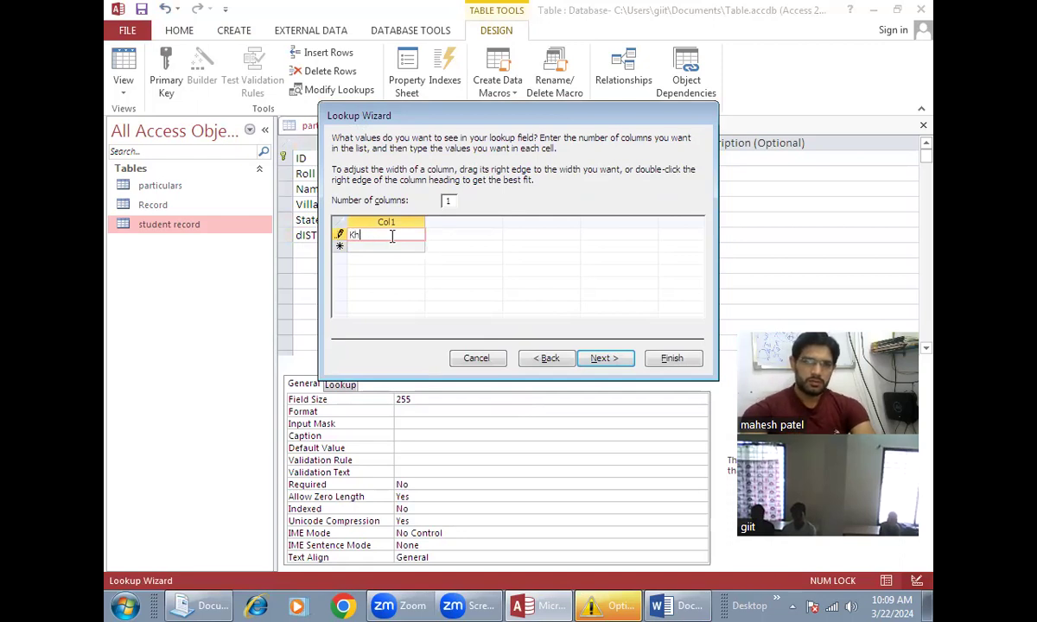
key("Return")
type("Khargone")
key("Return")
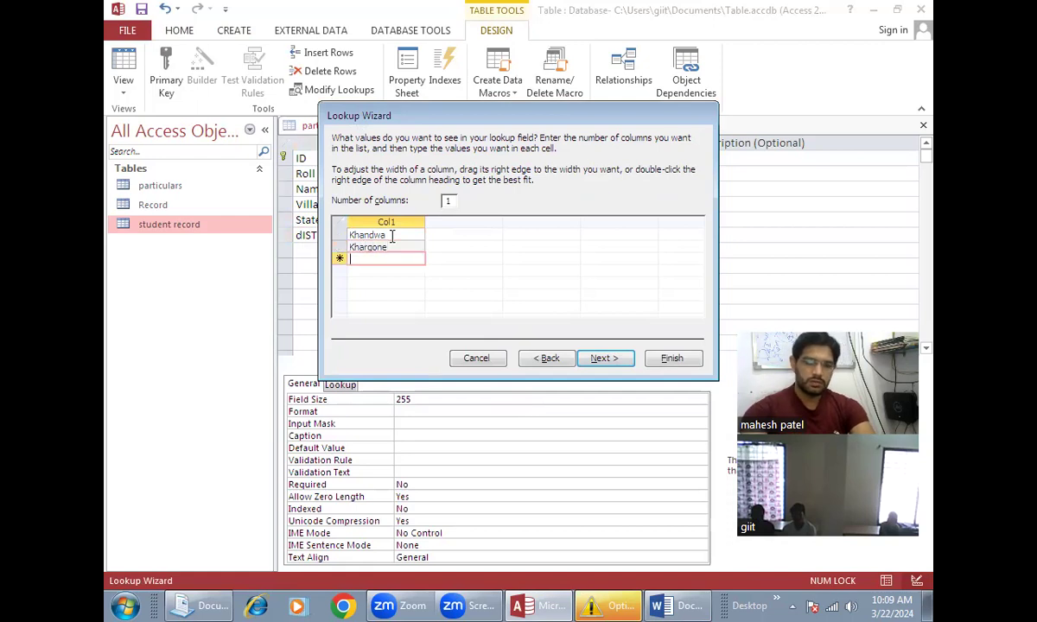
Step: Add Dhar and Ratlam to the dIST lookup's value list
type("Dhar")
key("Return")
type("R")
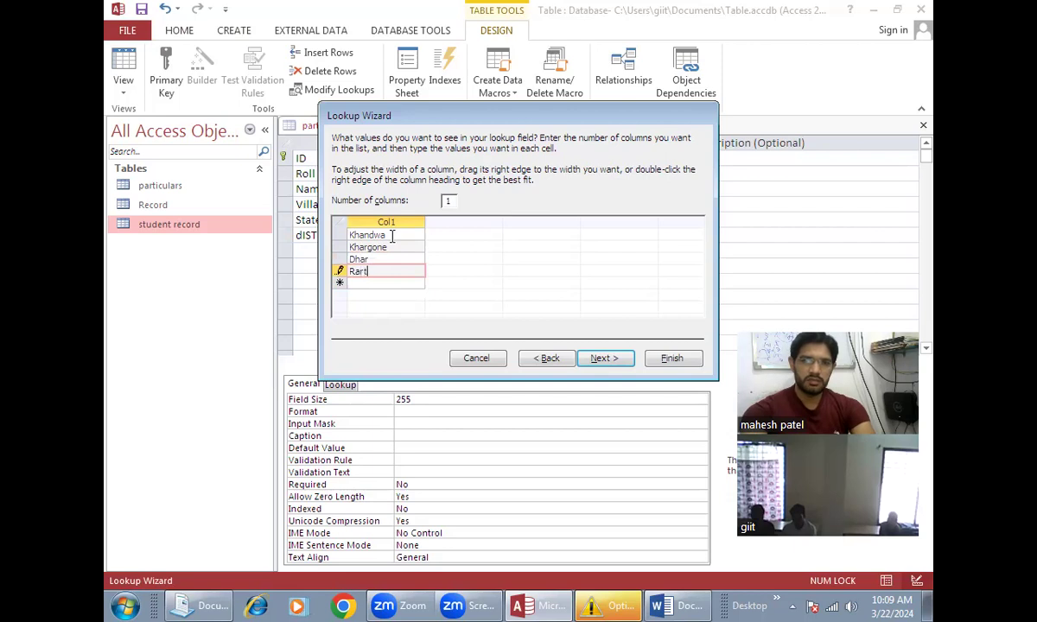
type("atlam")
key("Return")
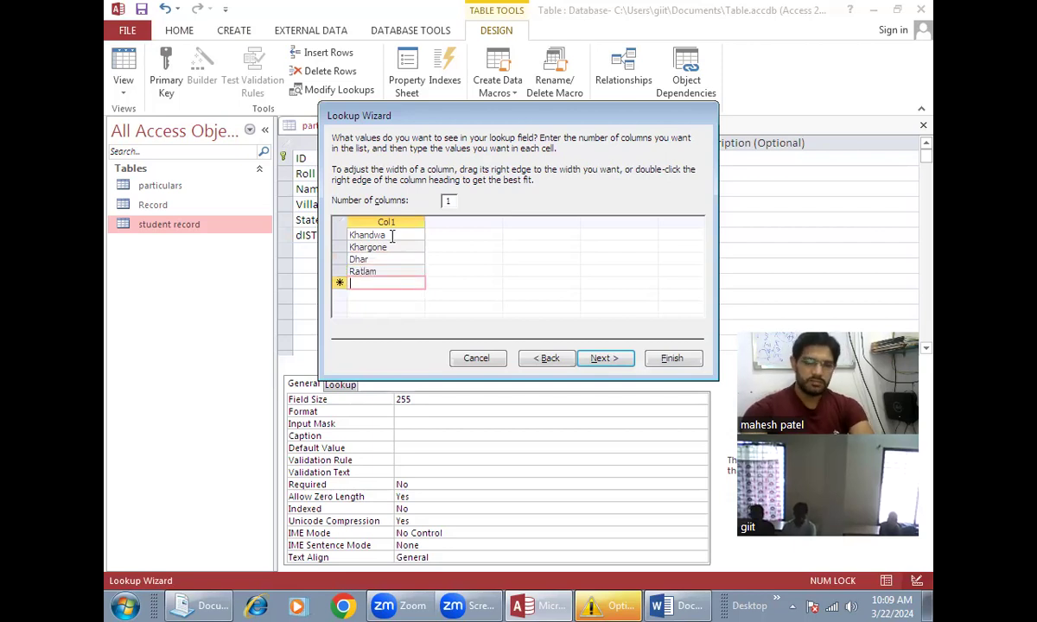
Step: Add Ujjain and Bhopal to the dIST value list and finish the Lookup Wizard
type("Ujjain")
key("Return")
type("Bhopal")
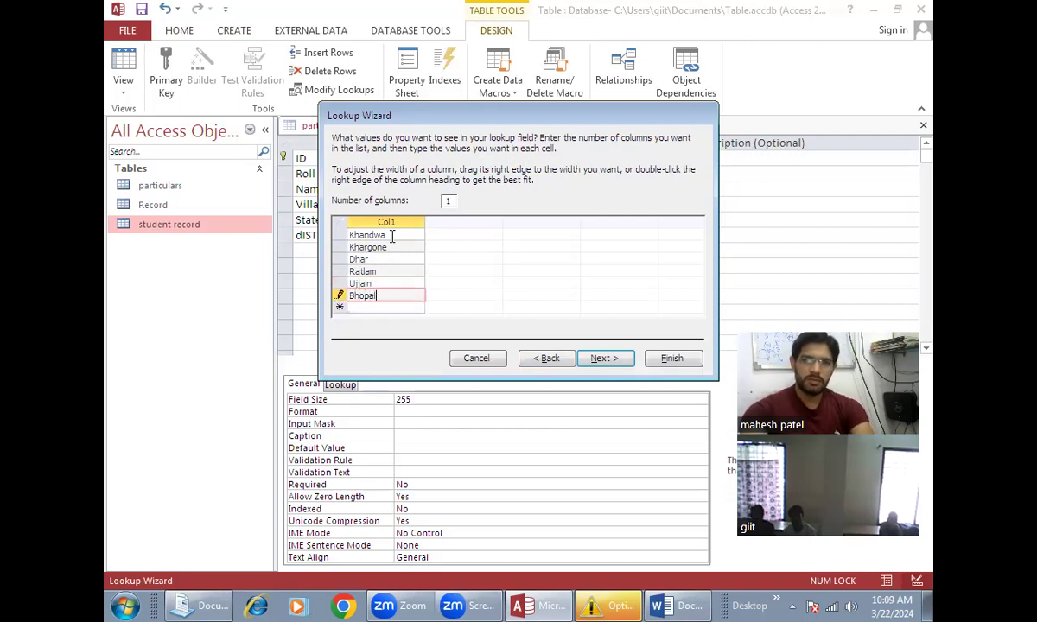
left_click(613, 358)
left_click(657, 360)
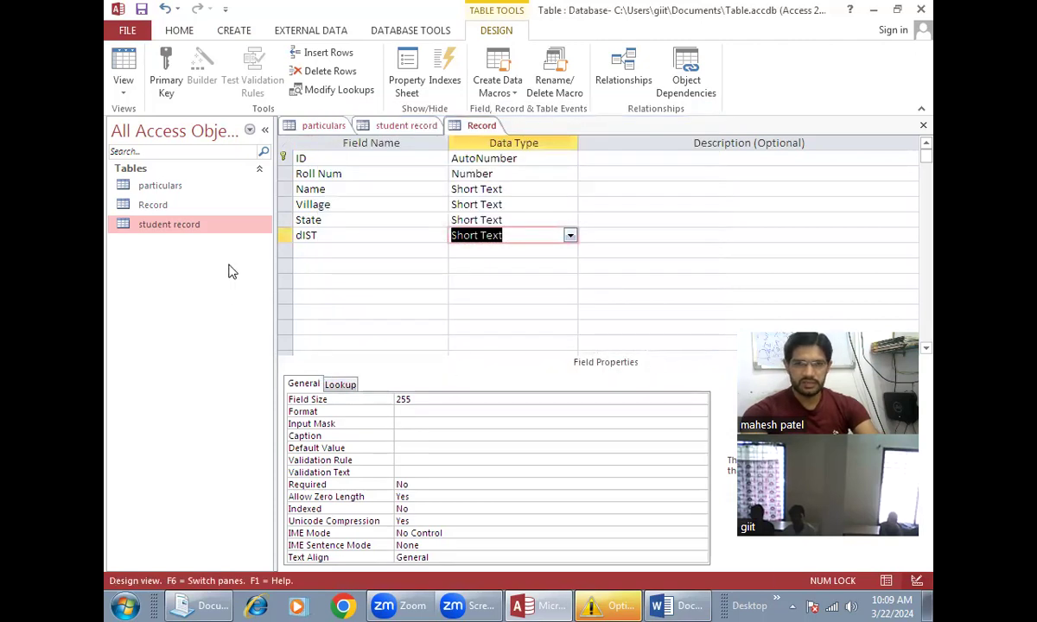
Step: Add a field named Teh below dIST and start its Lookup Wizard with typed-in values
left_click(373, 251)
type("K")
type("Teh")
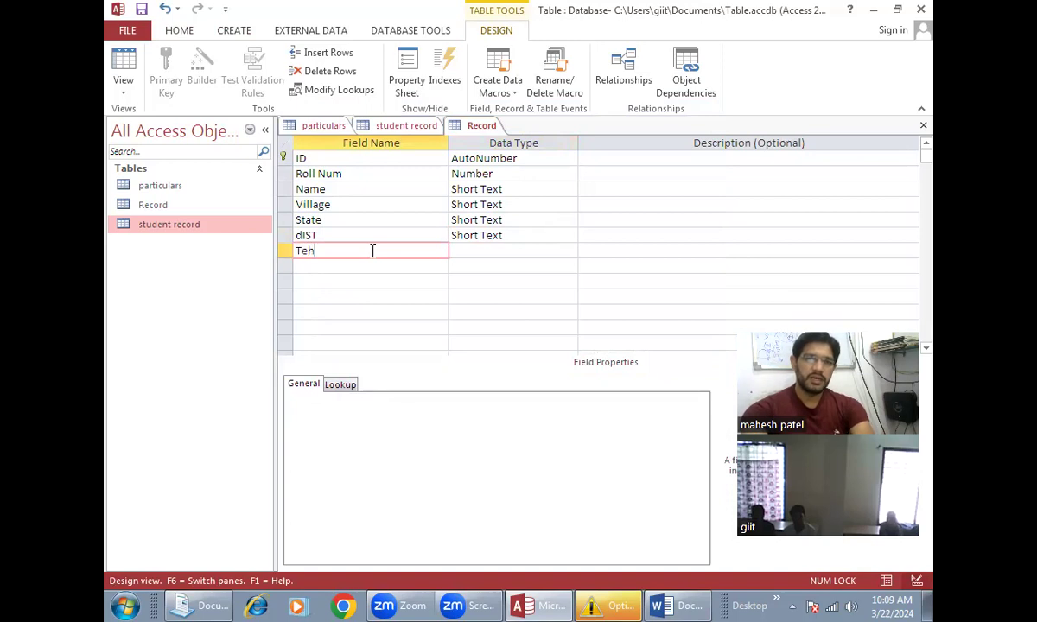
key("Tab")
left_click(571, 252)
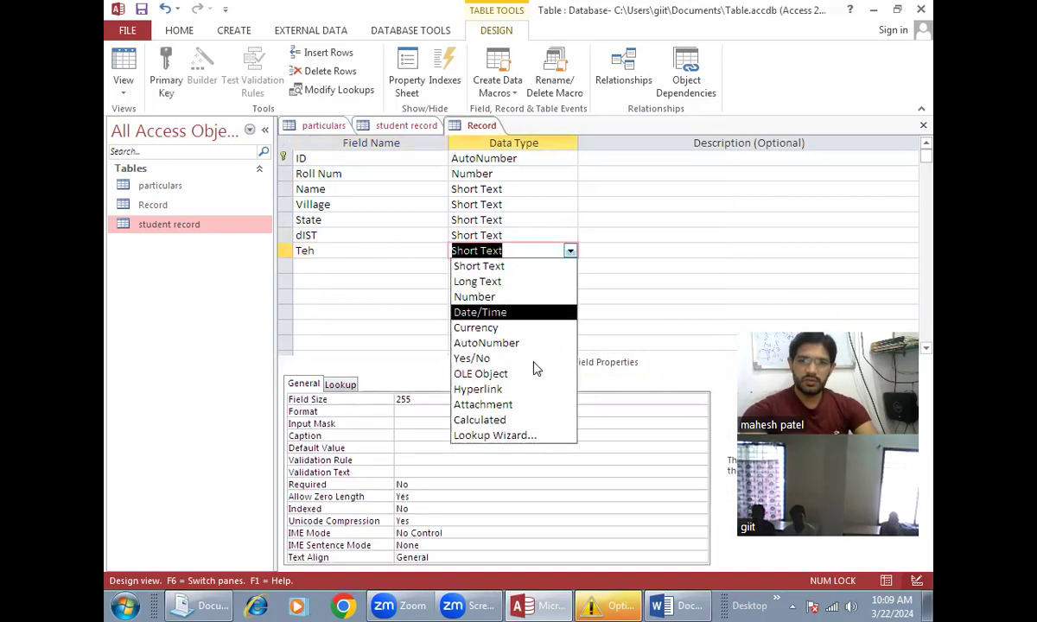
left_click(484, 433)
left_click(441, 219)
left_click(599, 358)
Step: Enter Barwaha, Maheshwar and Kasrawad as the first values in the Teh lookup list
left_click(372, 235)
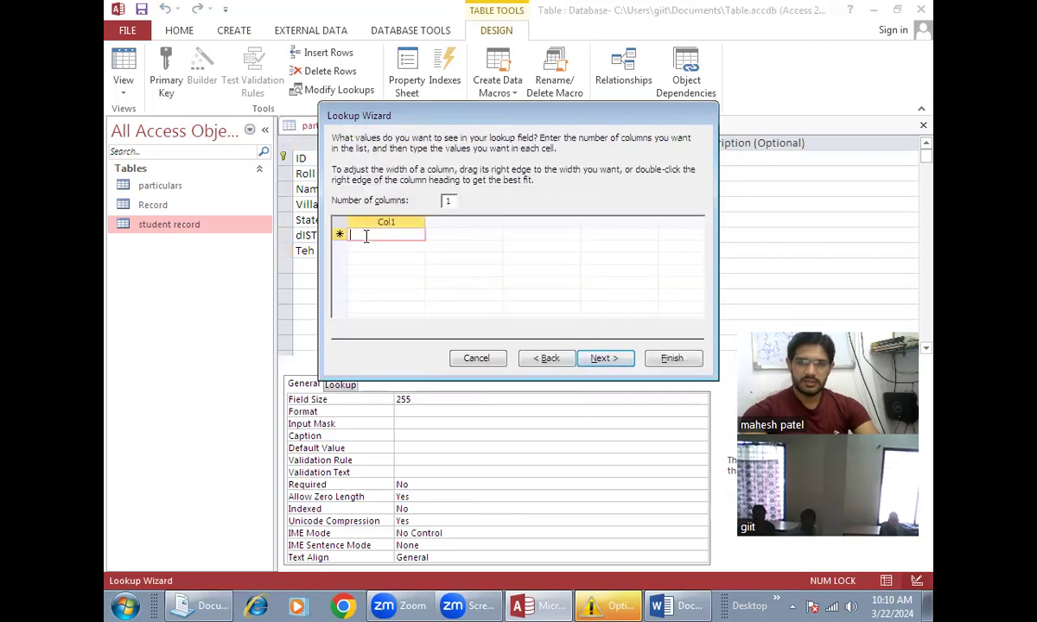
type("Barwaha")
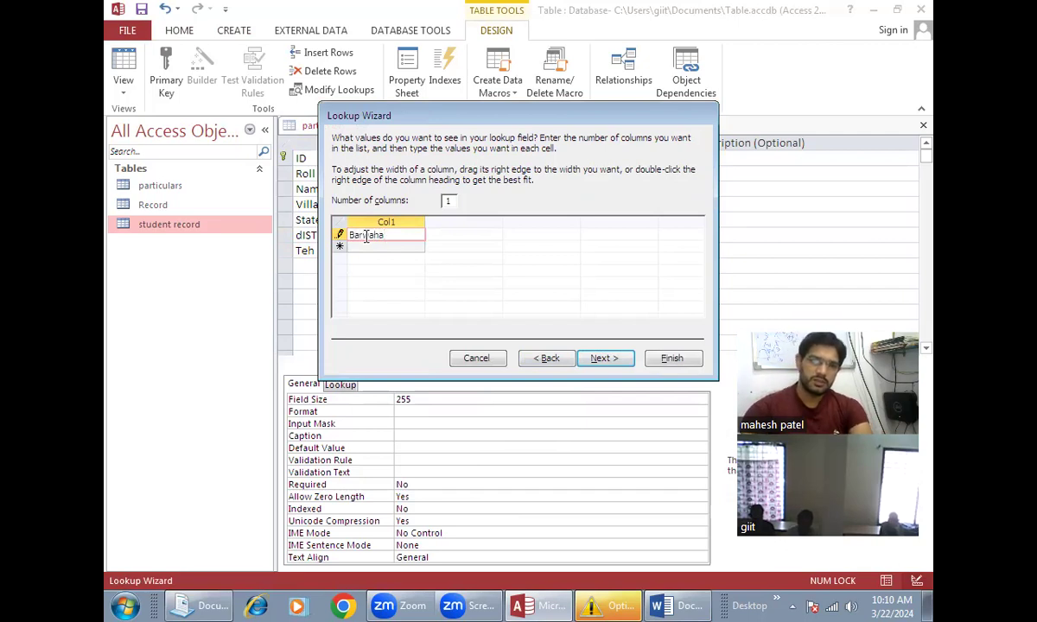
key("Return")
type("Maheshwar")
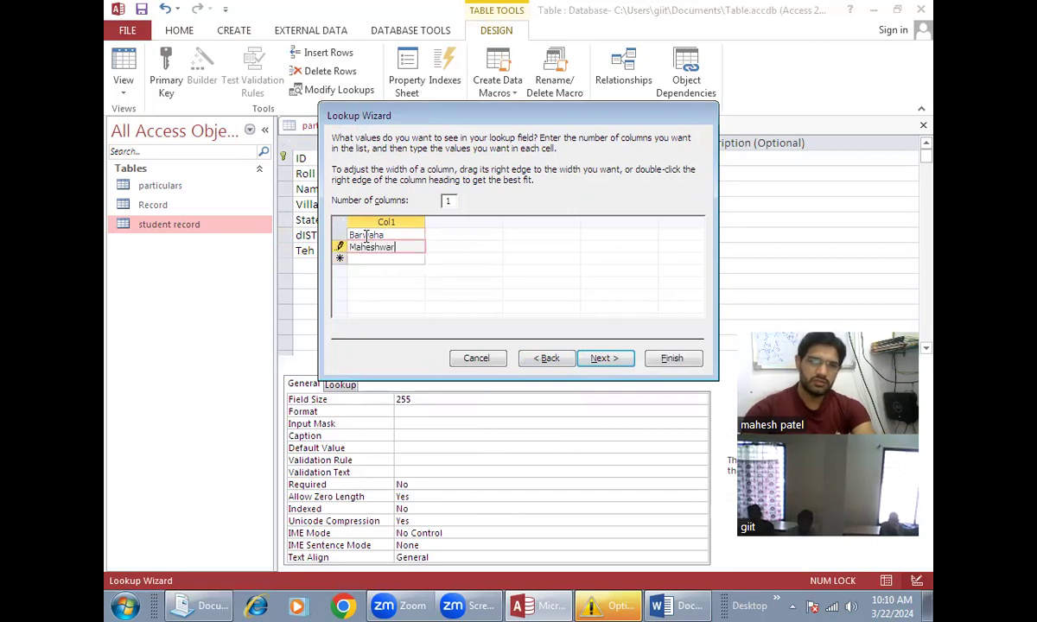
key("Return")
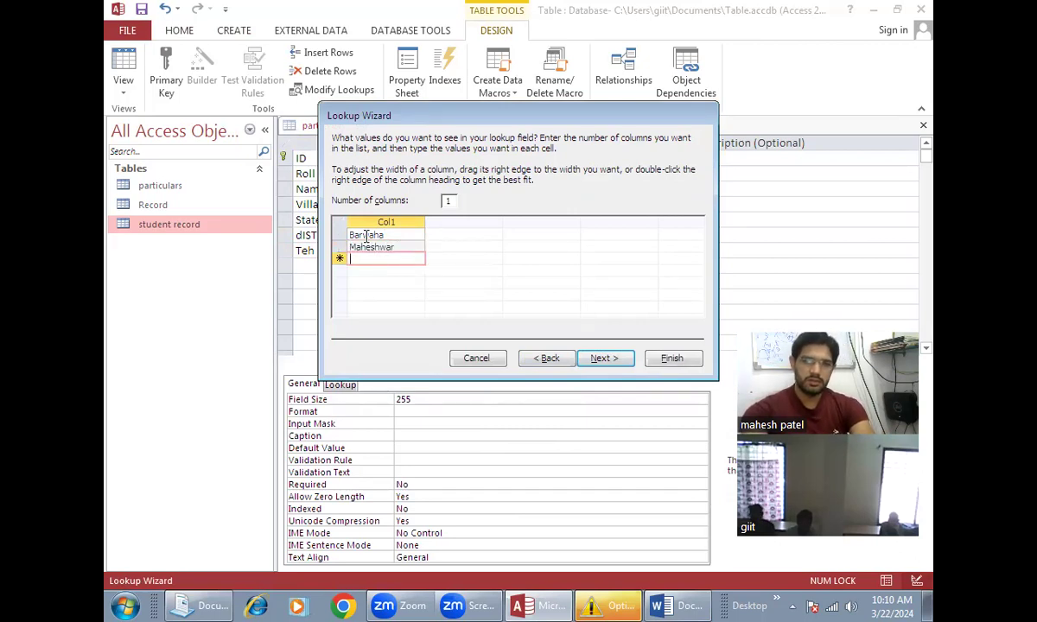
type("Kasrawad")
key("Return")
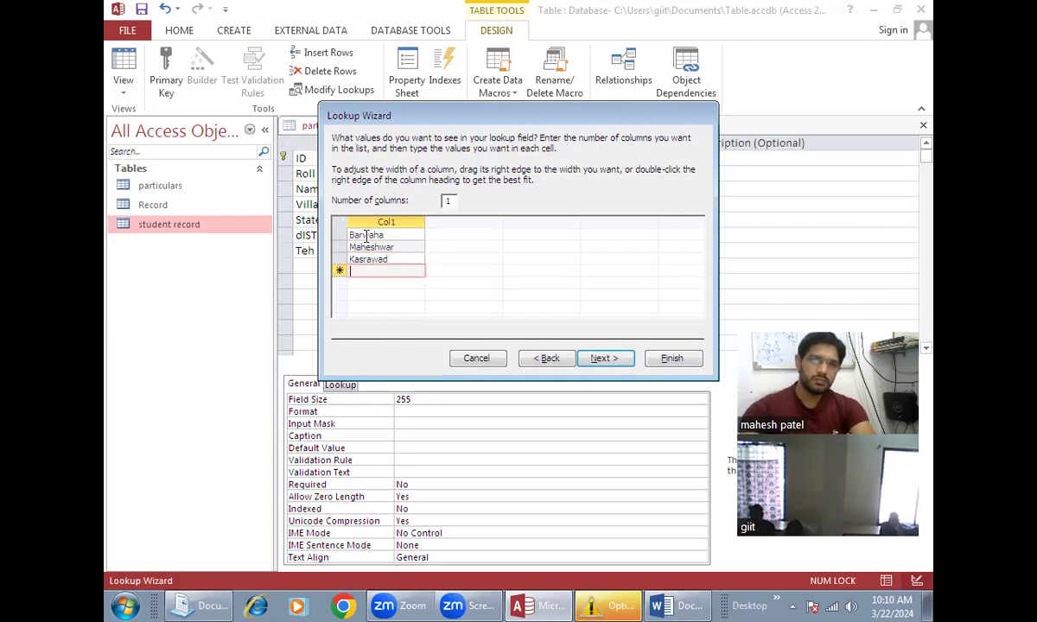
Step: Add Gogawa, Bhikangoan and Bhagwanpura to the Teh lookup's value list
type("Gogawa")
key("Return")
type("Bhikangoan")
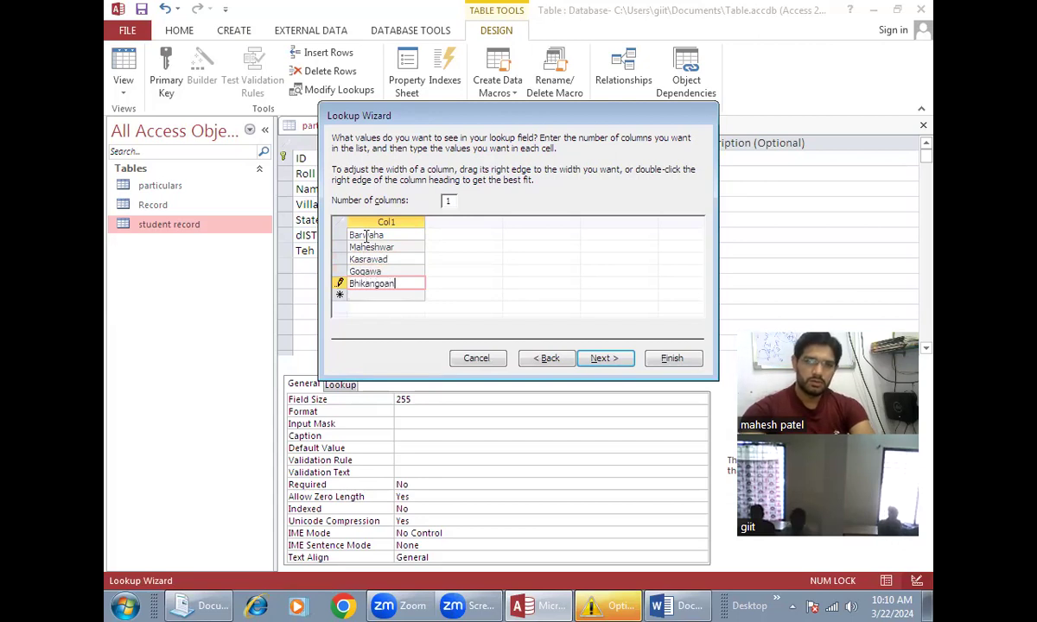
key("Return")
type("Bhag")
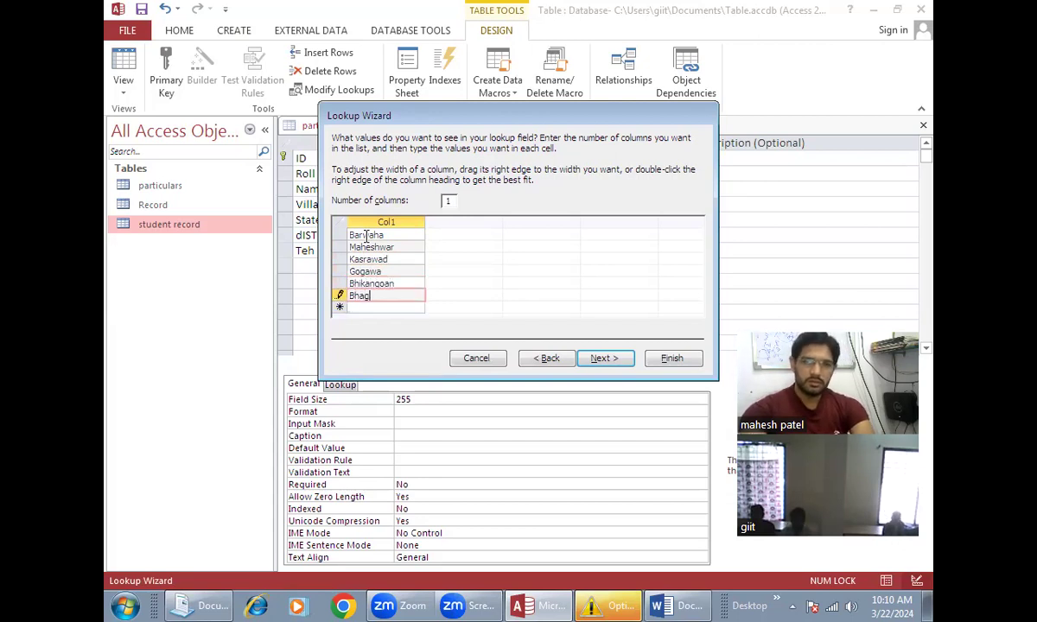
type("wanpura")
key("Return")
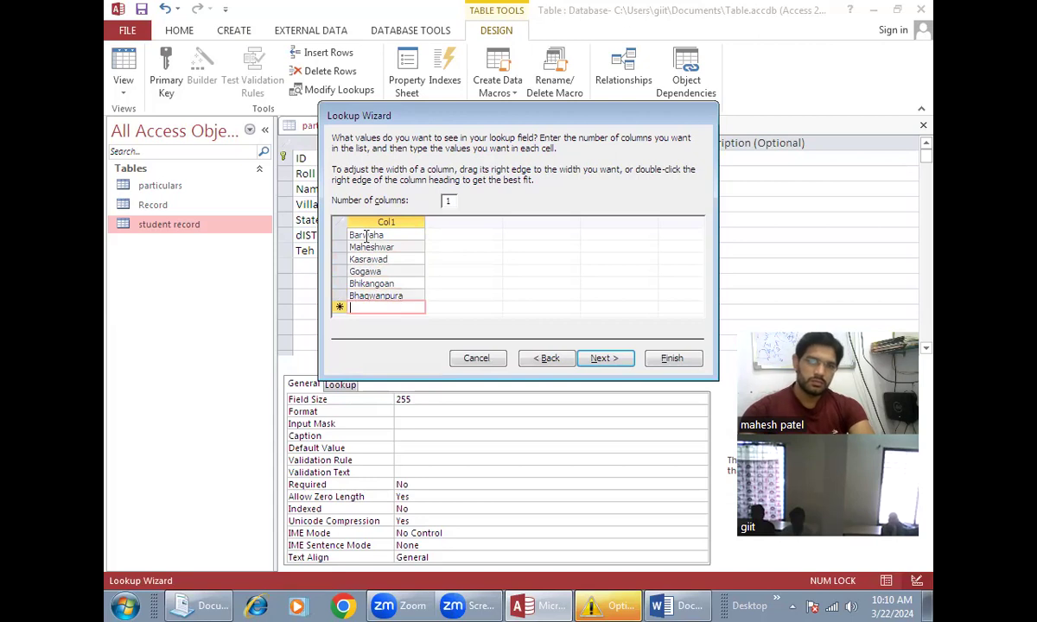
Step: Add Jhirniya and Khargone to the Teh lookup's value list and finish the Lookup Wizard
type("S")
key("BackSpace")
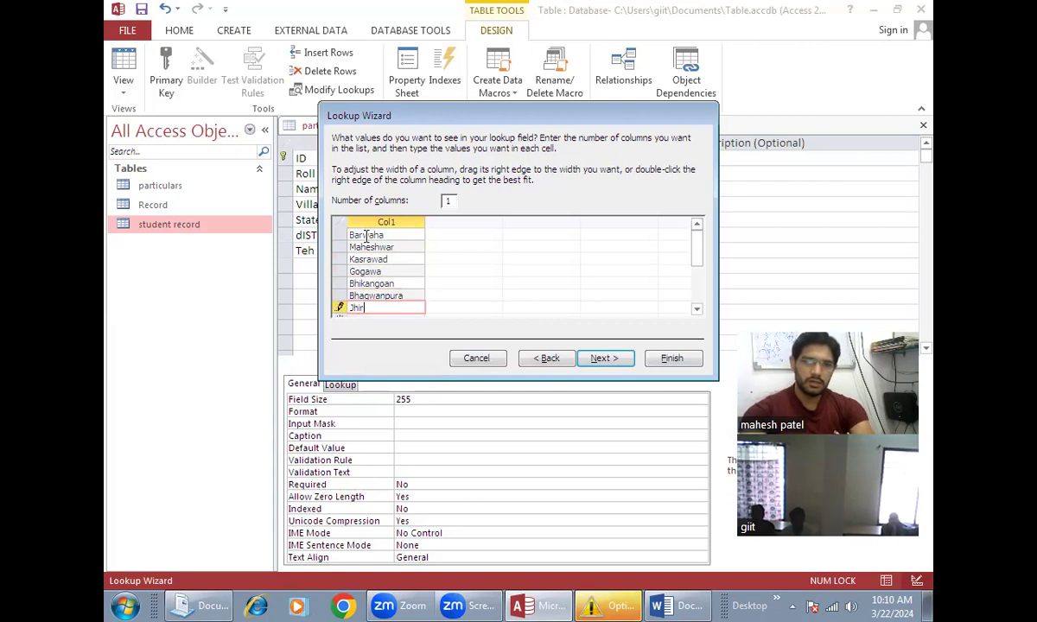
type("Jhirniya")
key("Return")
type("Khargone")
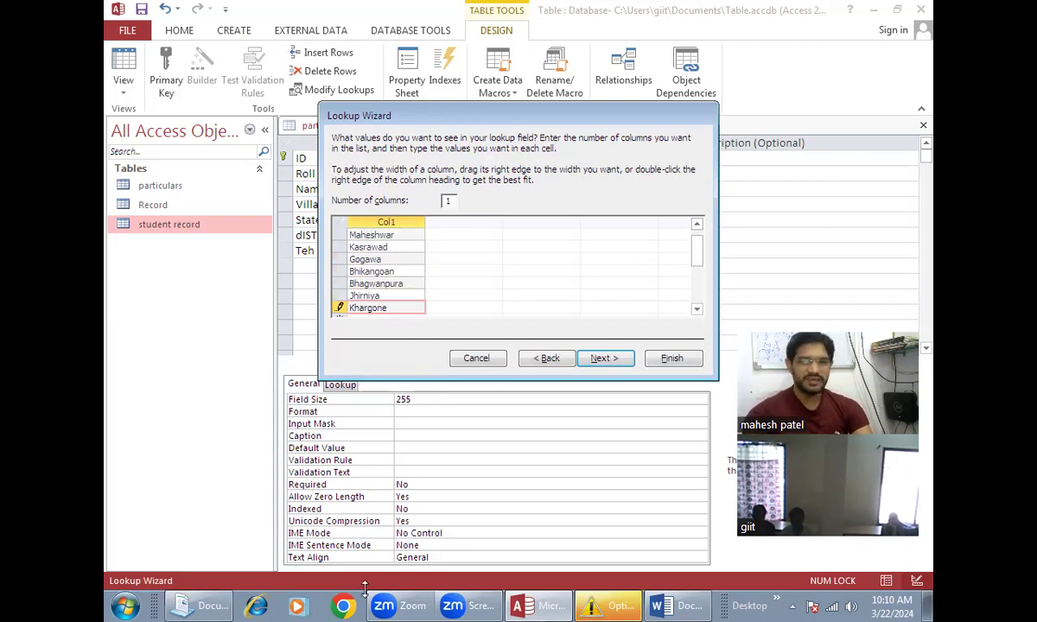
left_click(477, 295)
left_click(603, 358)
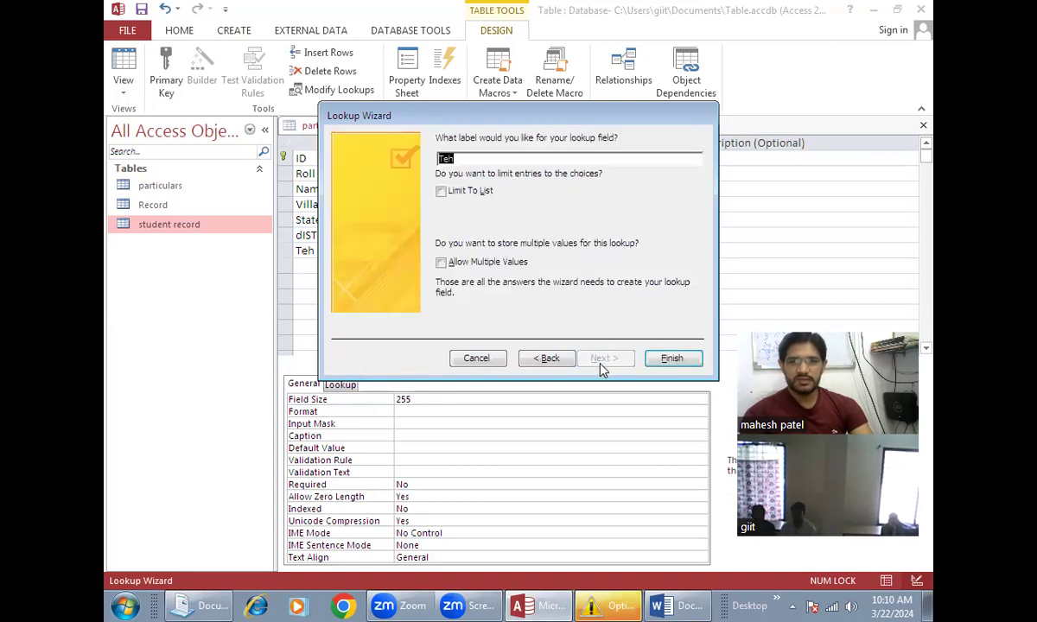
left_click(666, 361)
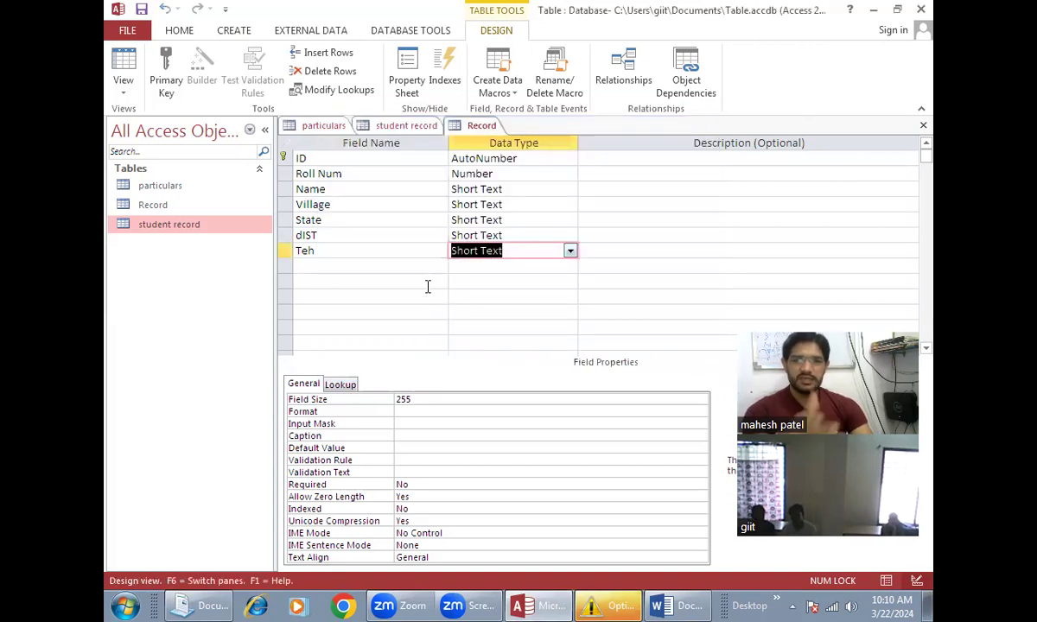
Step: Save the Record table's design and switch it to Datasheet view
left_click(122, 83)
left_click(185, 132)
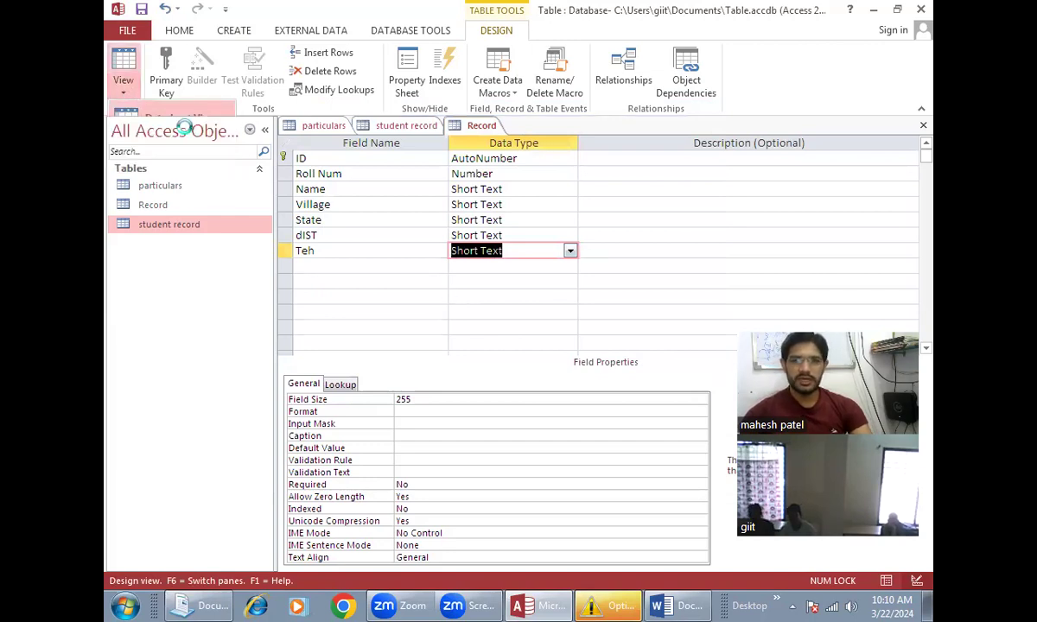
left_click(446, 335)
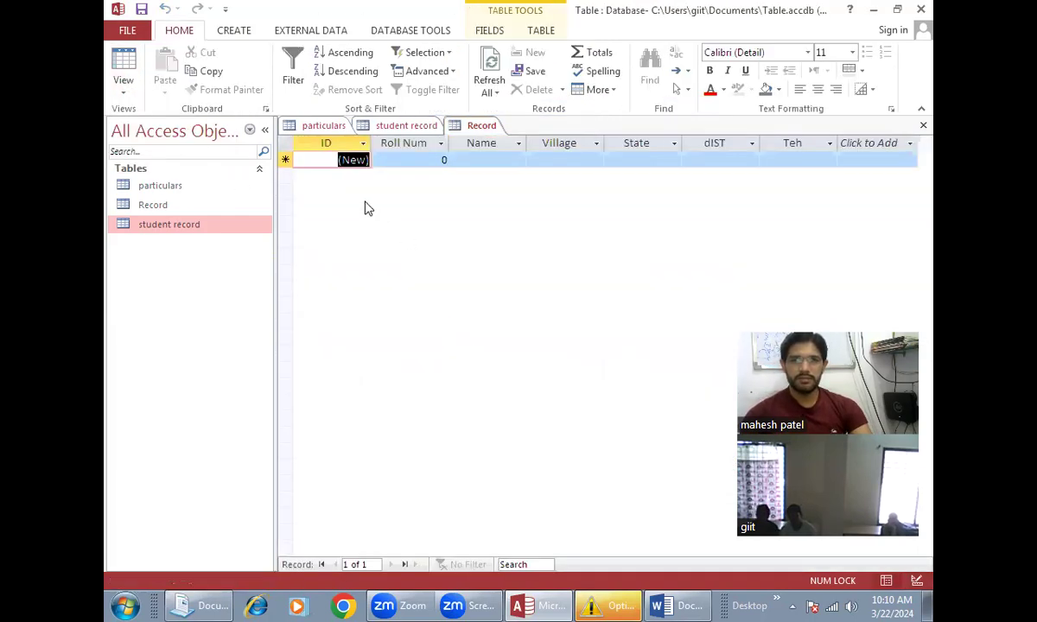
Step: Start the first record with roll number 101, the student's name and the village Barwaha
key("Tab")
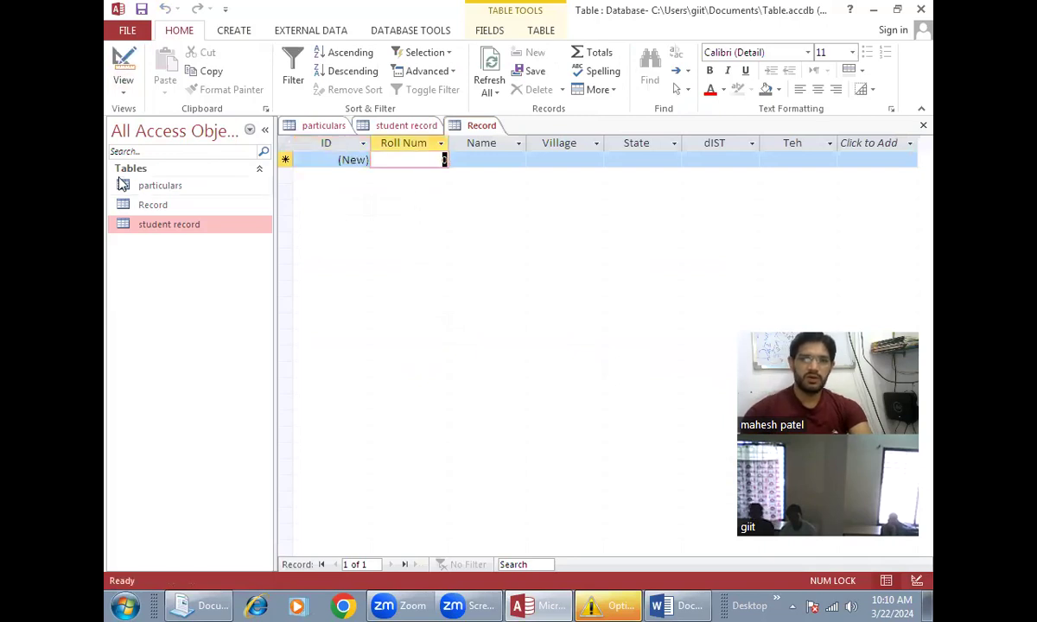
type("101")
key("Tab")
type("Rajesh")
key("Tab")
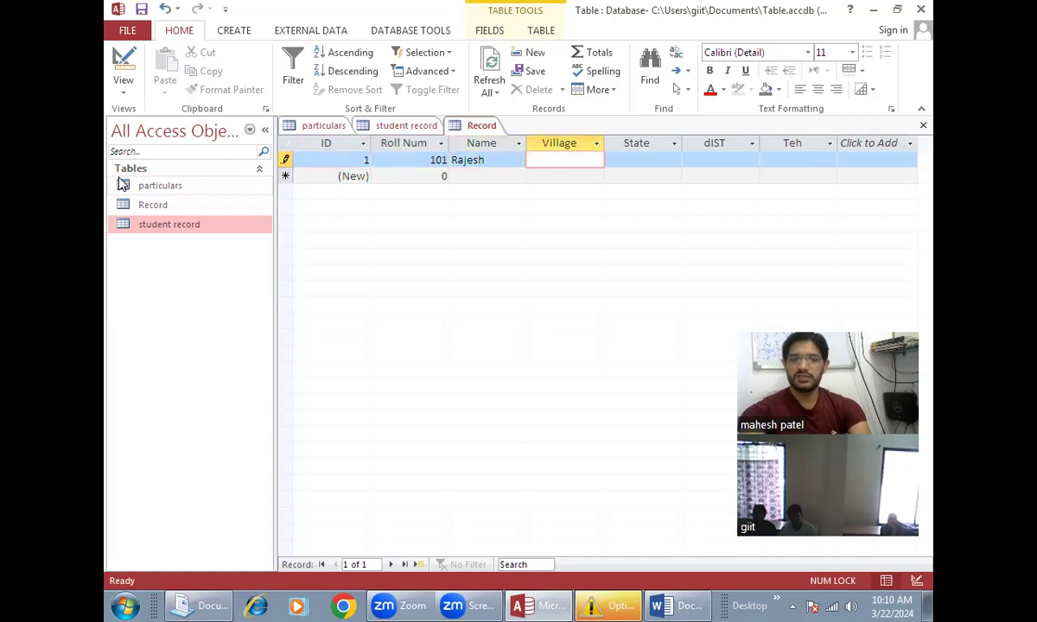
key("BackSpace")
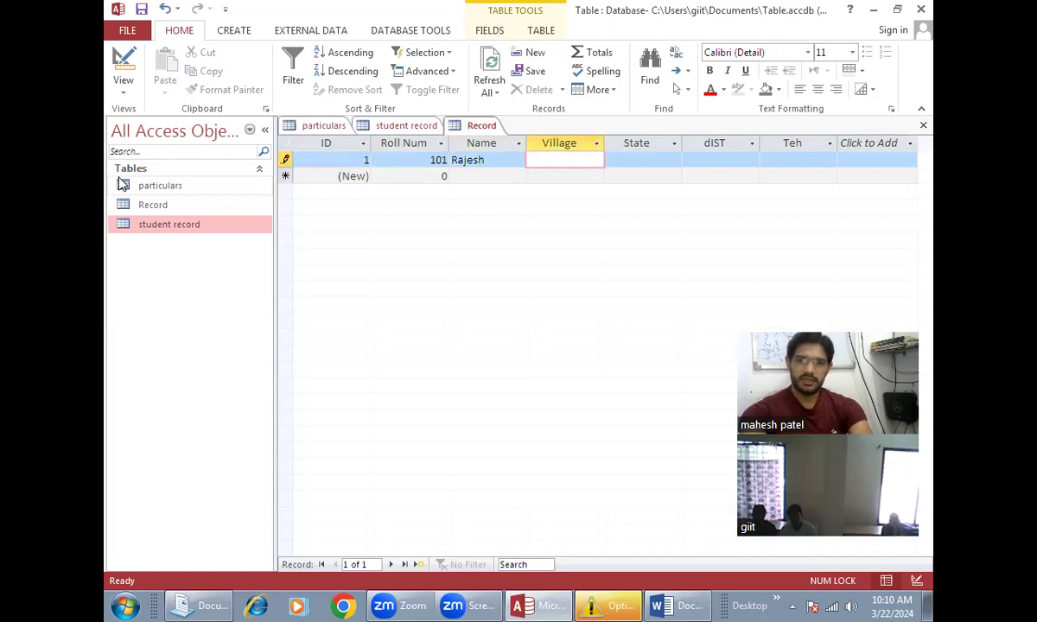
type("B")
key("BackSpace")
type("Barwaha")
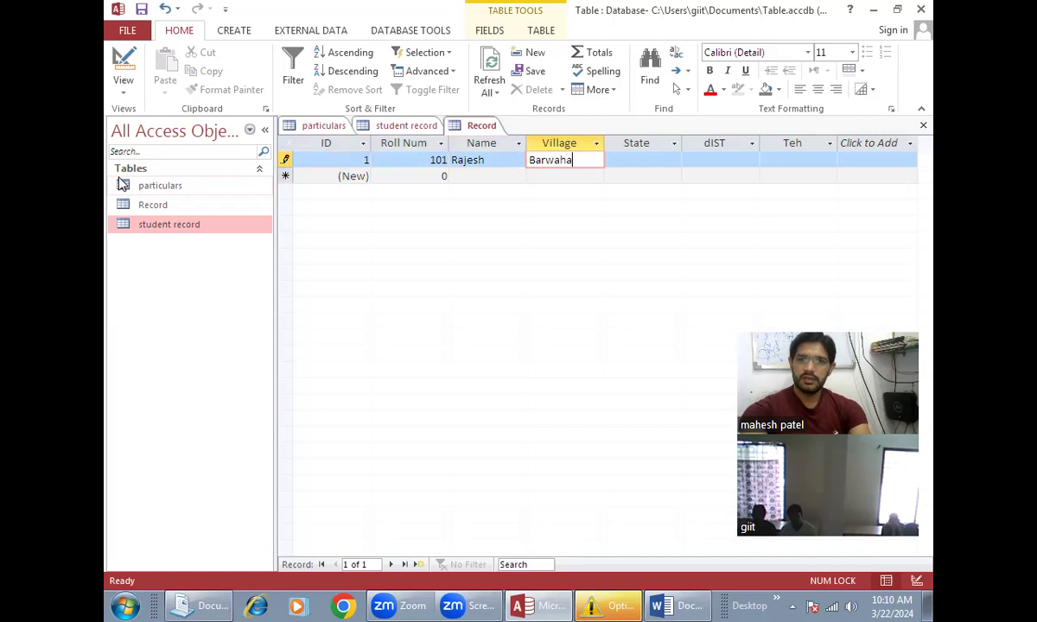
Step: Fill in Madhya pradesh as the State and Khargone as the dIST of the first record
key("Tab")
type("m")
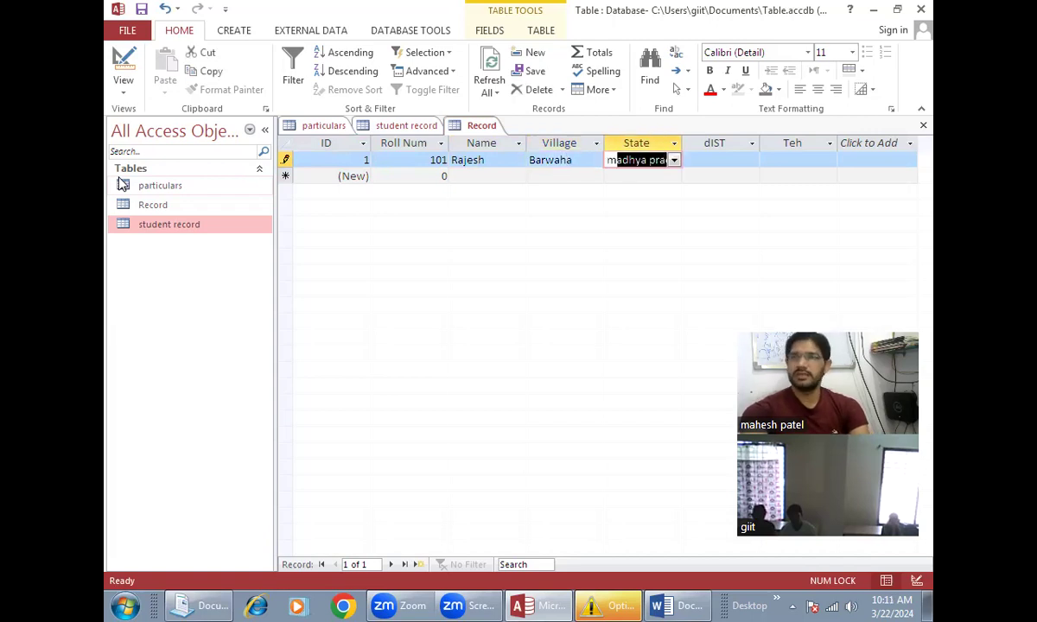
key("Tab")
type("k")
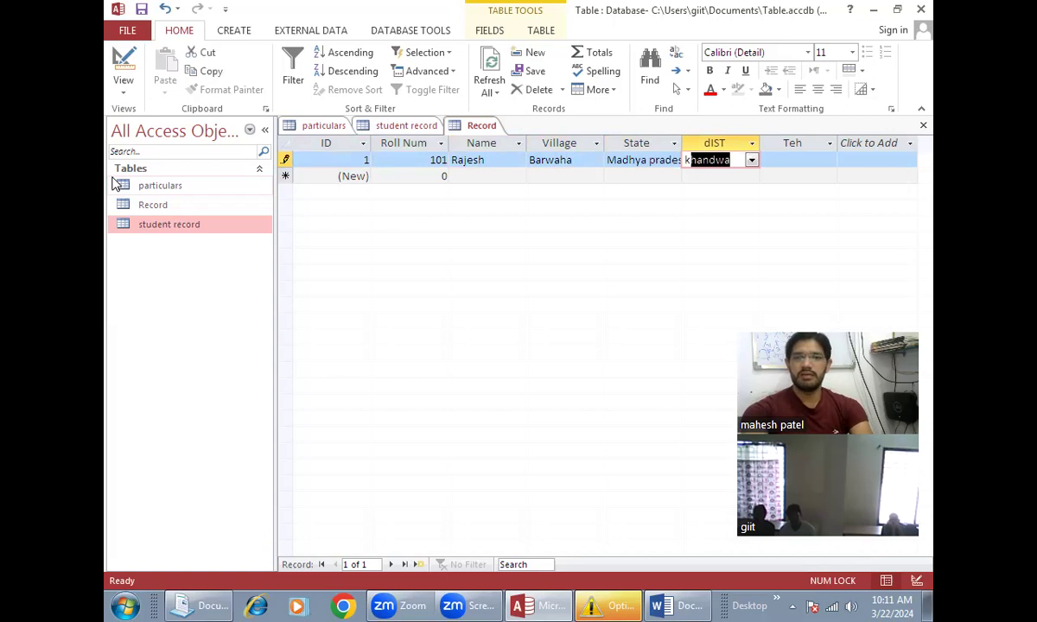
type("ha")
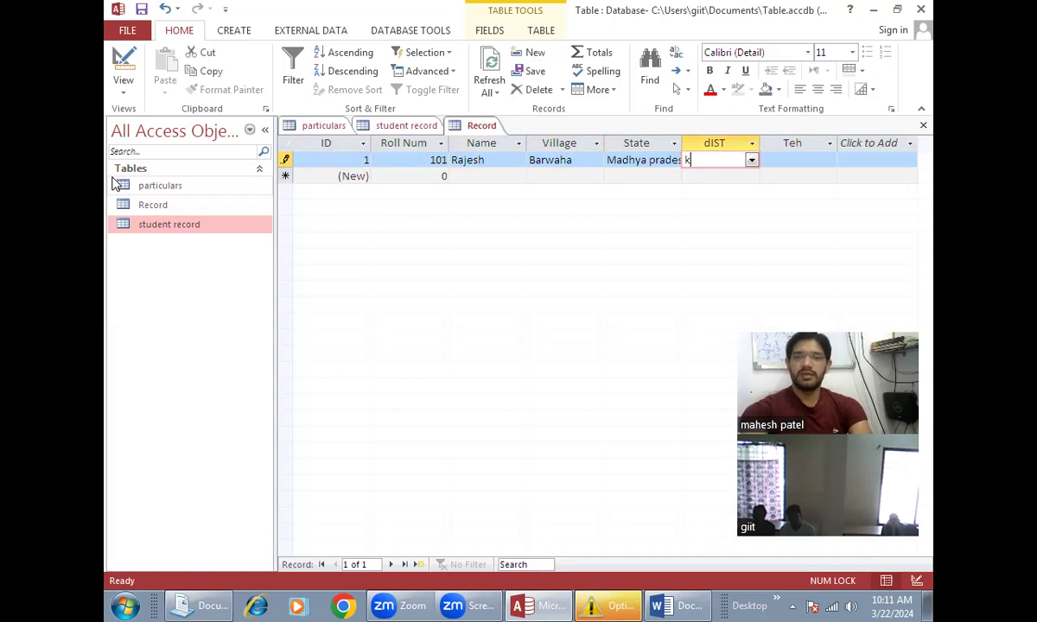
type("rgone")
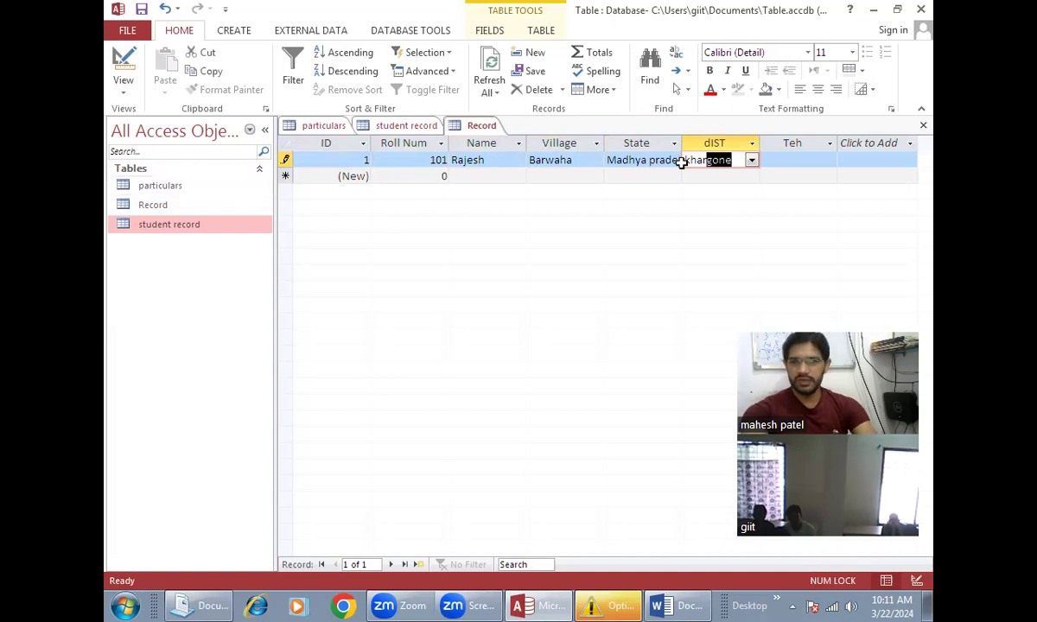
Step: Examine the State and dIST choices for the first record, keeping Madhya pradesh and Khargone selected
left_click(753, 166)
left_click(659, 166)
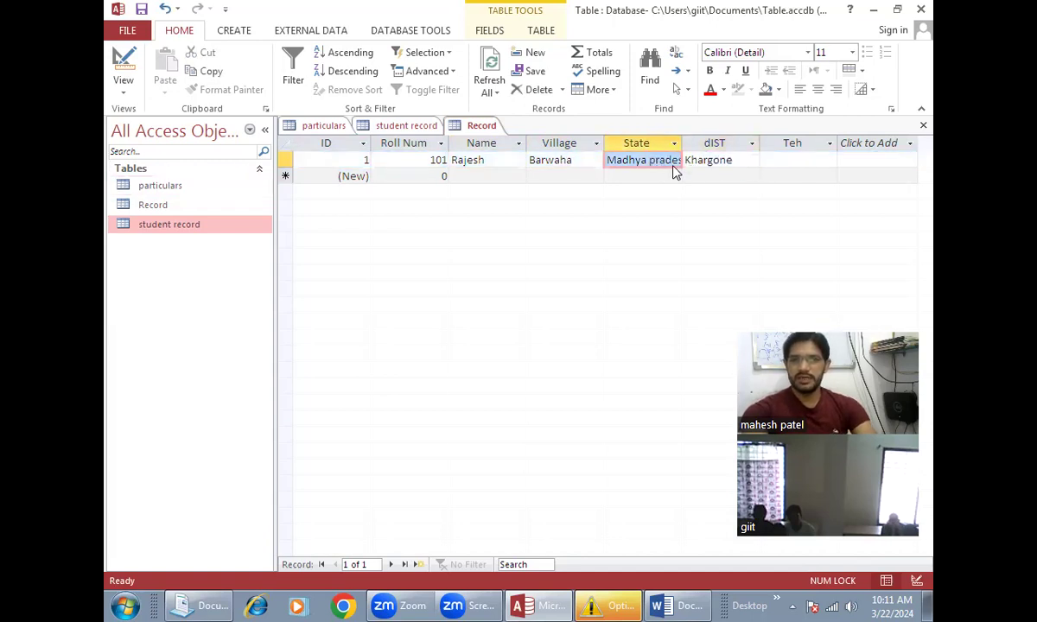
left_click(674, 165)
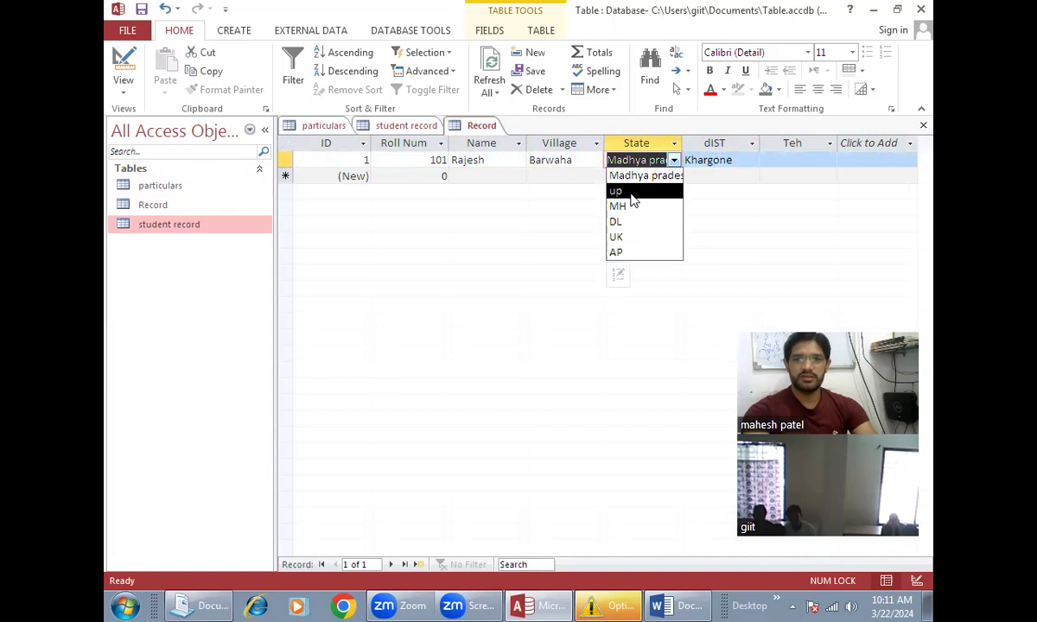
left_click(745, 226)
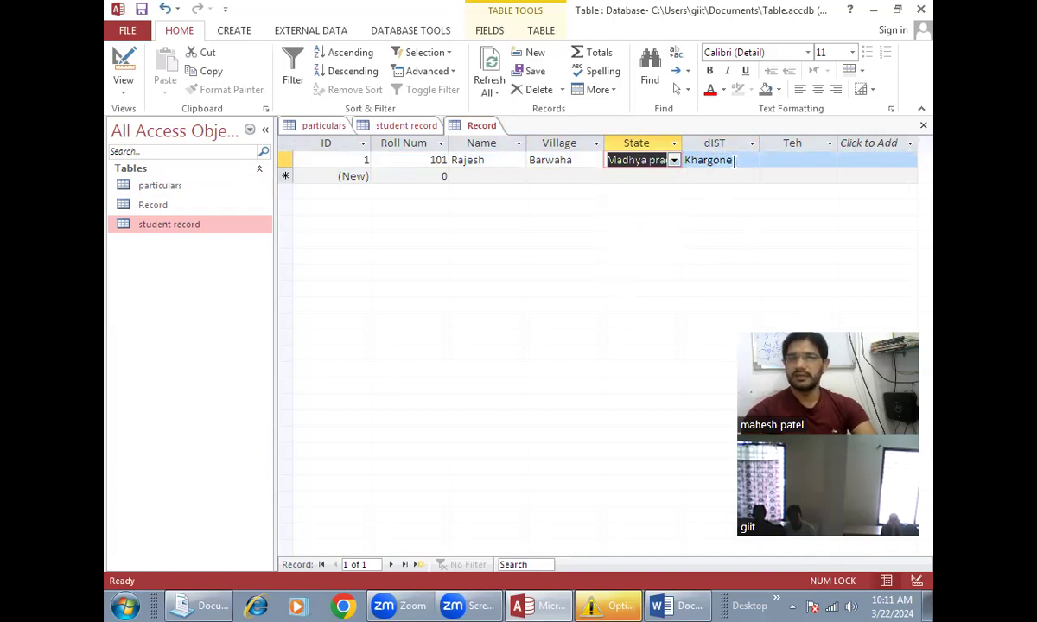
left_click(735, 162)
left_click(752, 162)
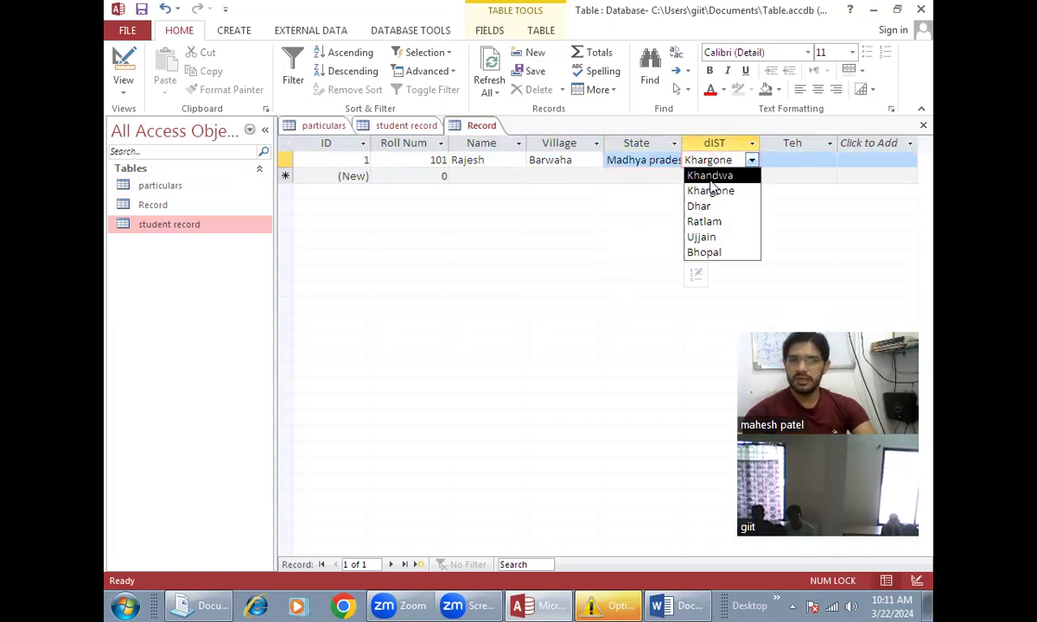
left_click(711, 191)
Step: Choose Barwaha from the Teh lookup list for the first record
left_click(809, 162)
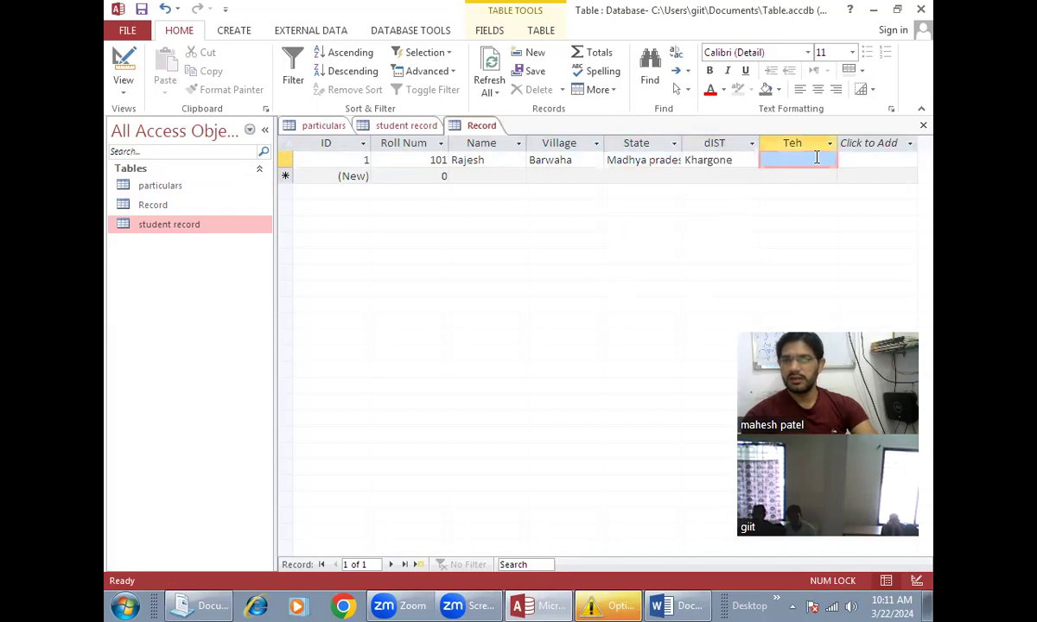
left_click(829, 160)
left_click(830, 161)
left_click(829, 161)
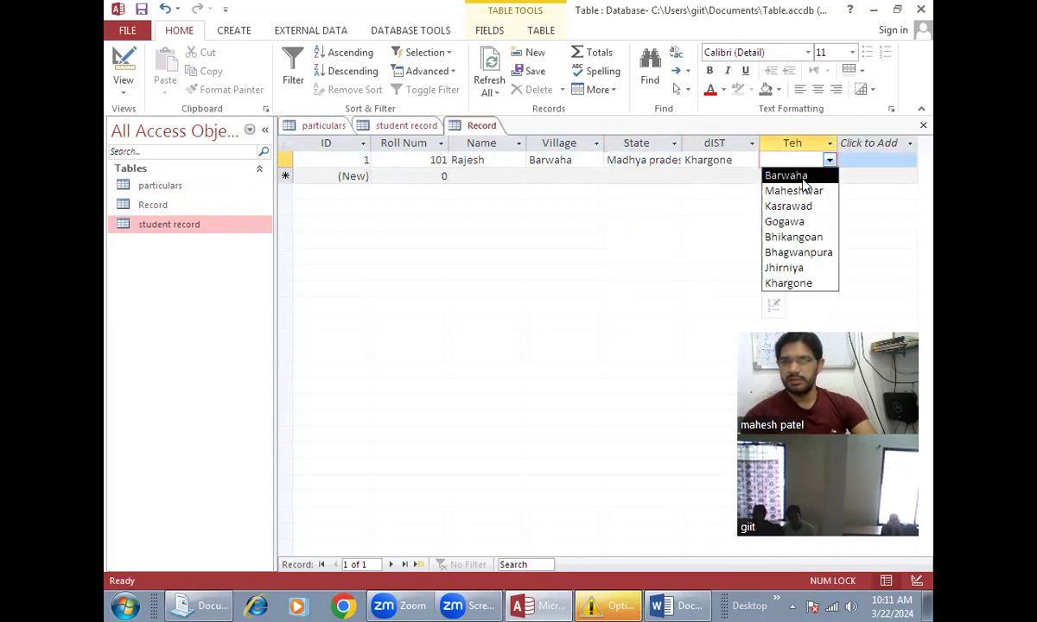
left_click(802, 176)
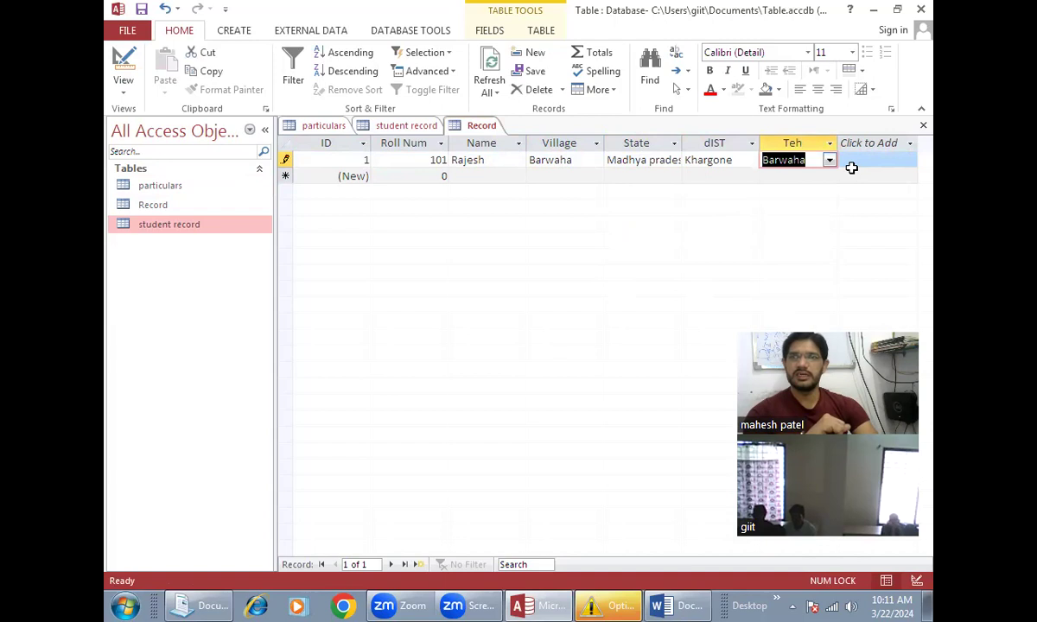
Step: Start a second record with roll number 102, the student's name and the village sanawad
key("Tab")
key("Tab")
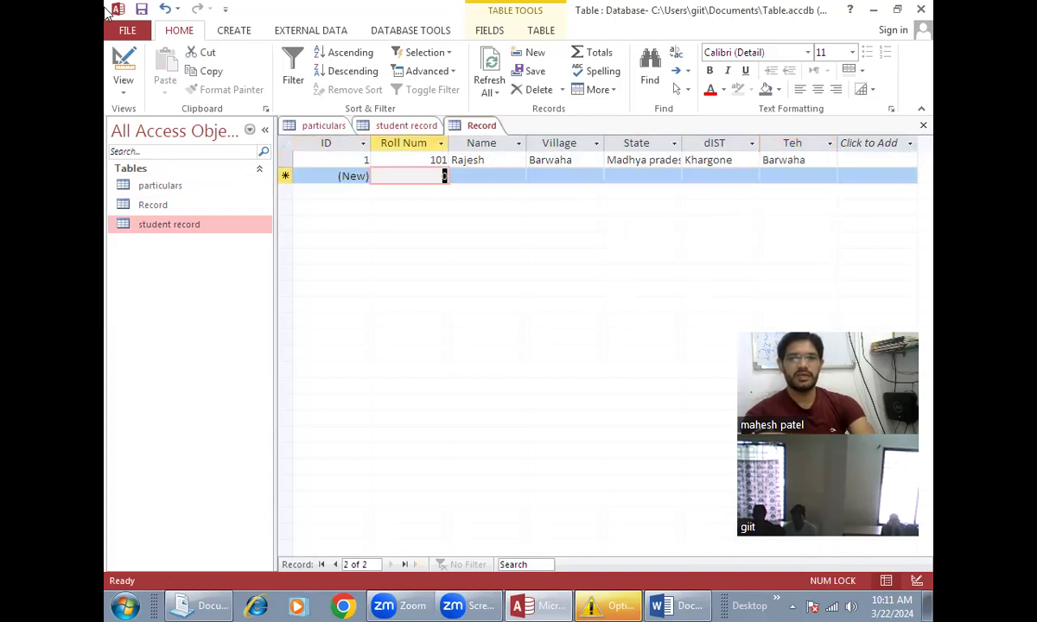
type("102")
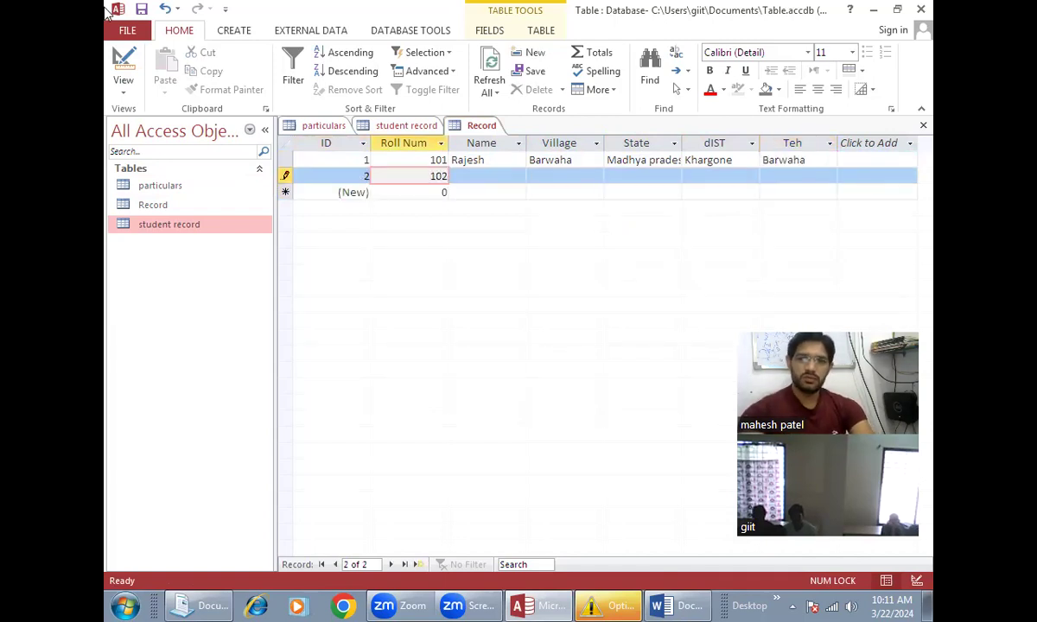
key("Tab")
type("mohan")
key("Tab")
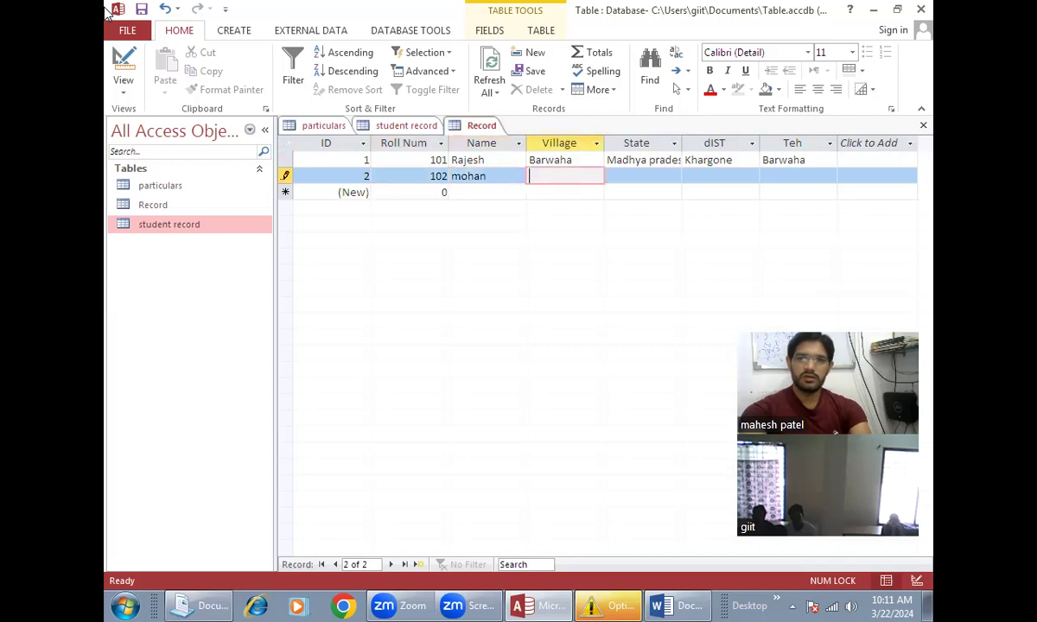
type("sanawad")
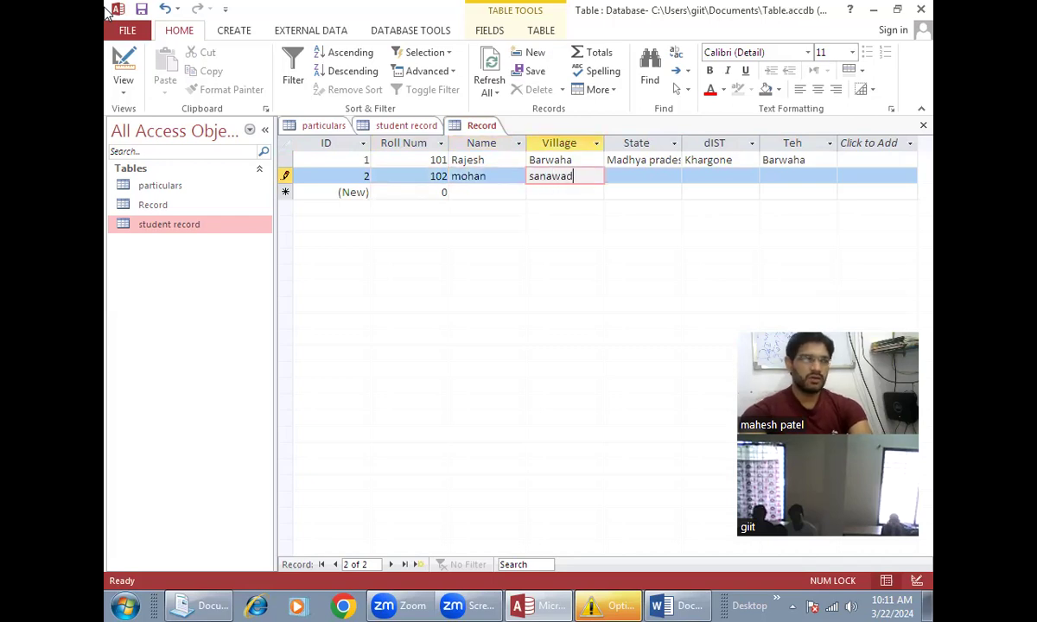
Step: Choose Madhya pradesh as the State and Khandwa as the dIST of the second record
key("Tab")
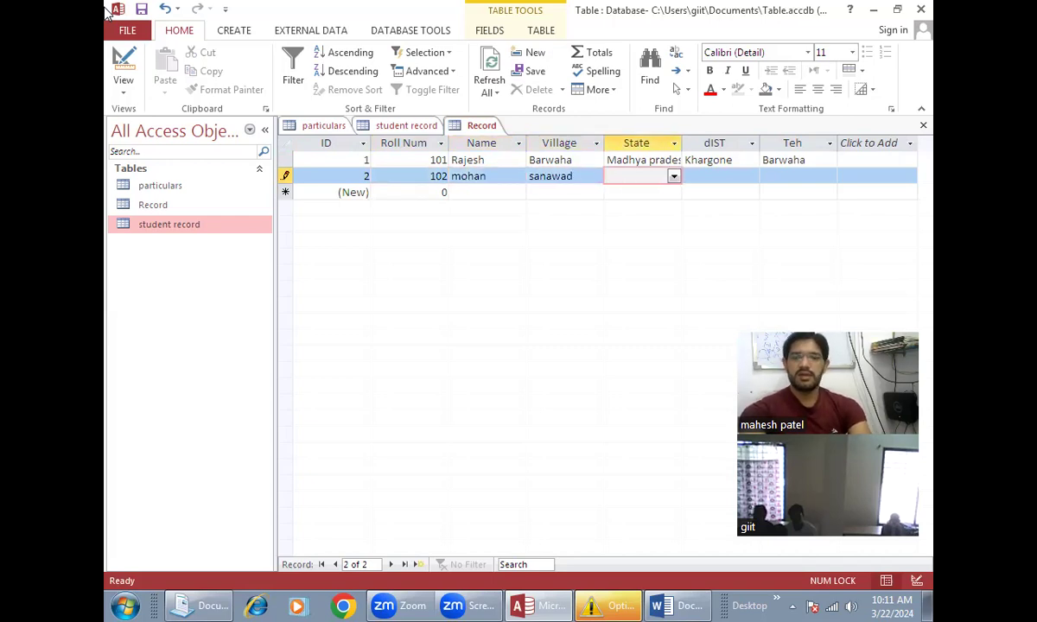
left_click(680, 176)
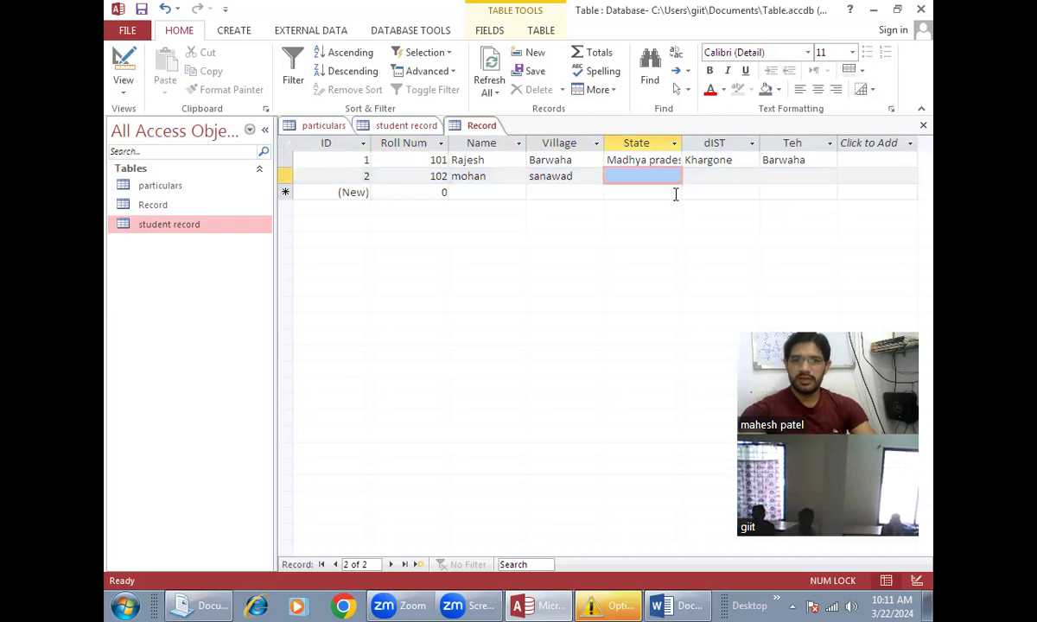
left_click(673, 176)
left_click(650, 194)
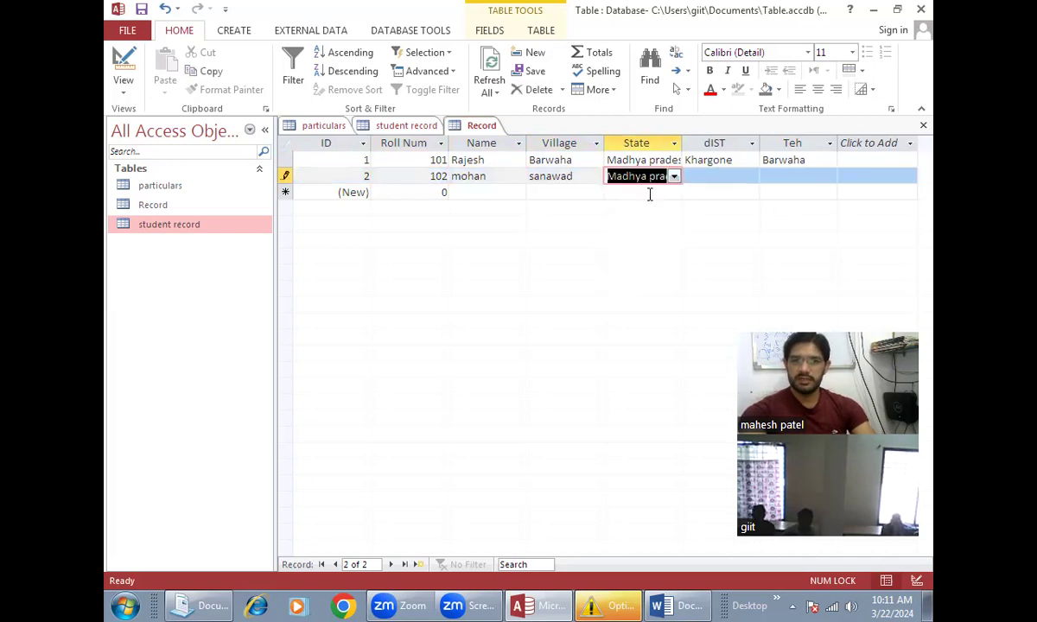
left_click(718, 175)
left_click(751, 178)
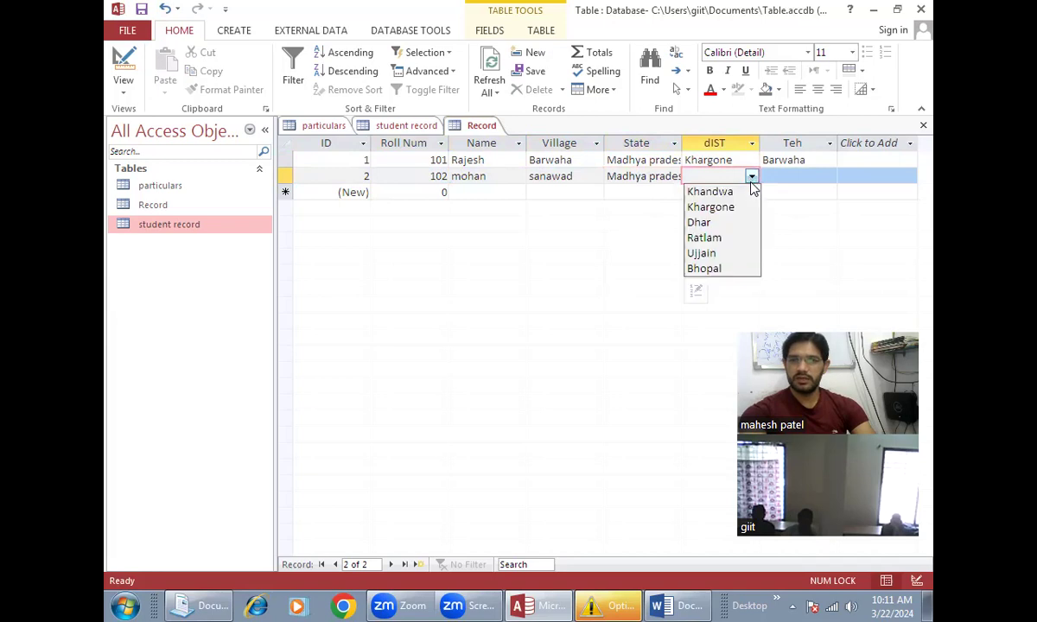
left_click(722, 192)
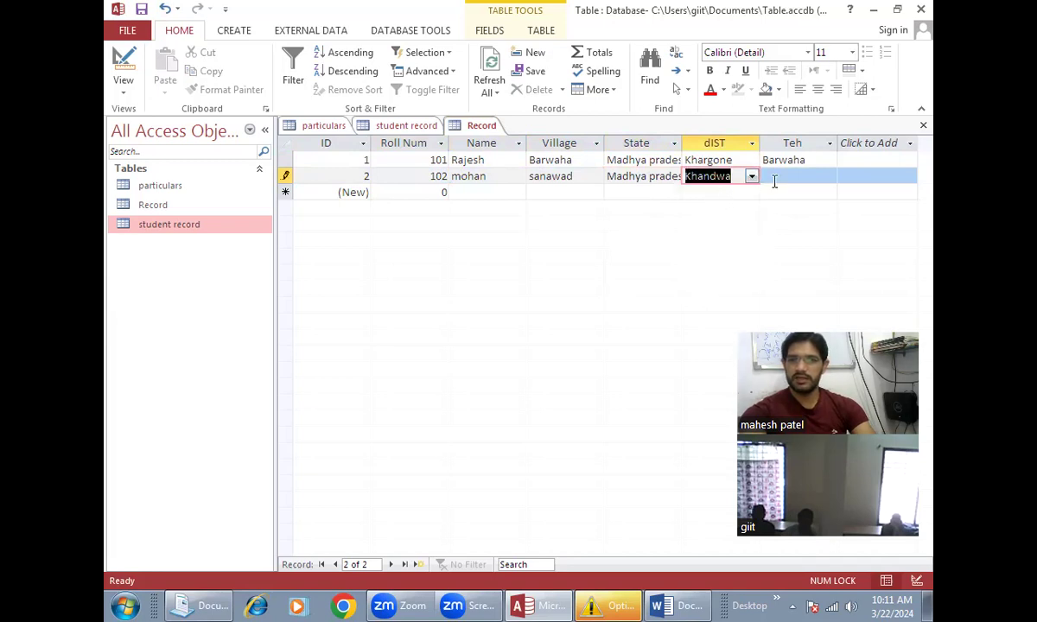
Step: Choose Bhikangoan as the second record's Teh and save the Record table
left_click(782, 176)
left_click(829, 177)
left_click(790, 253)
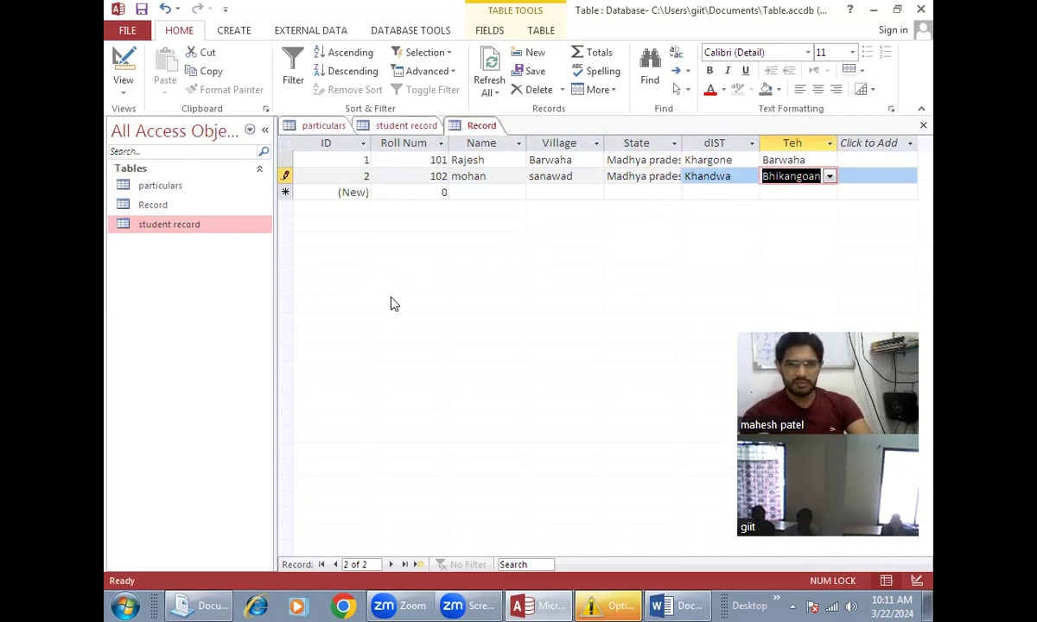
left_click(141, 10)
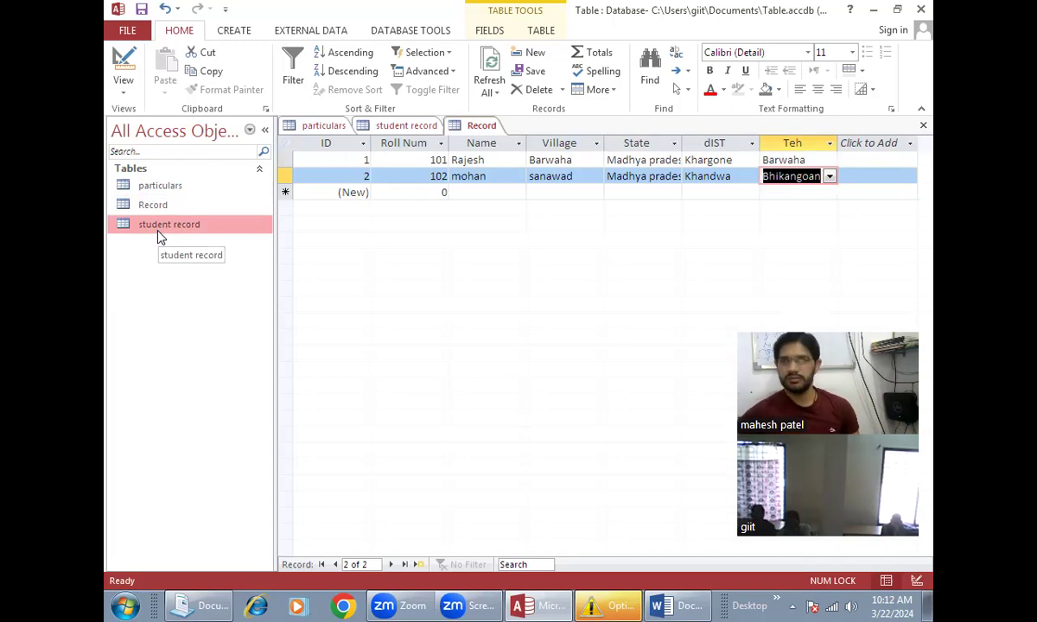
Step: Switch to the Word document, delete all its contents and enter the text Form
left_click(676, 605)
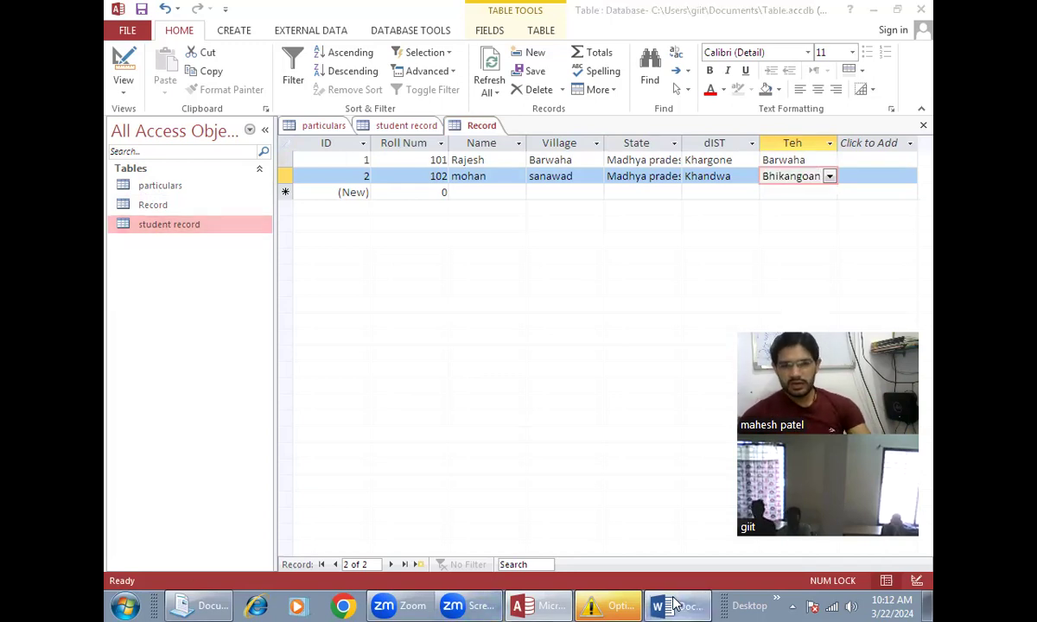
key("ctrl+a")
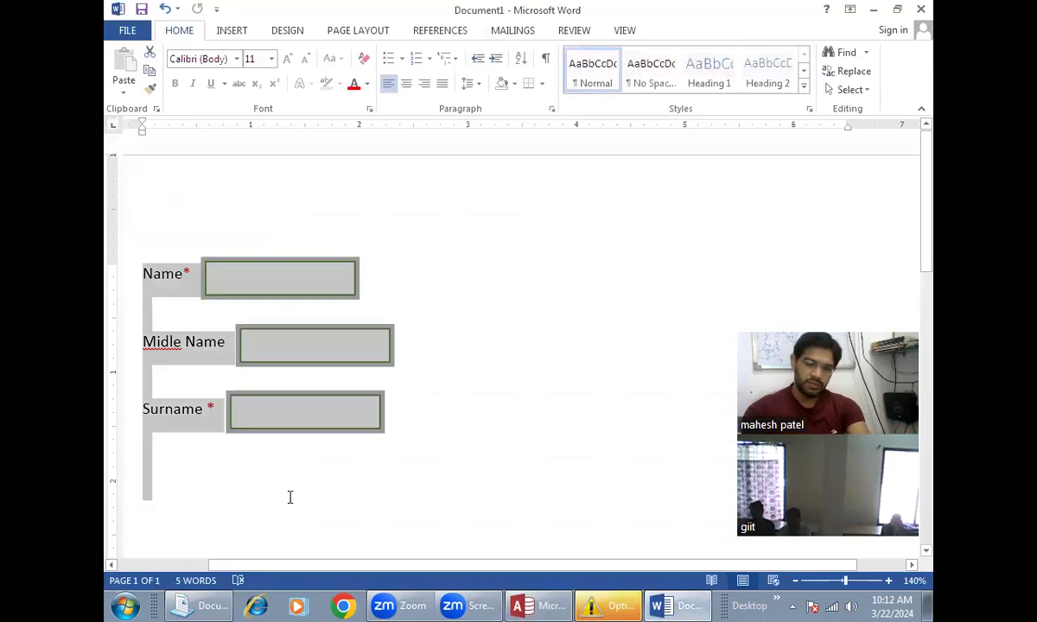
key("Delete")
type("Form")
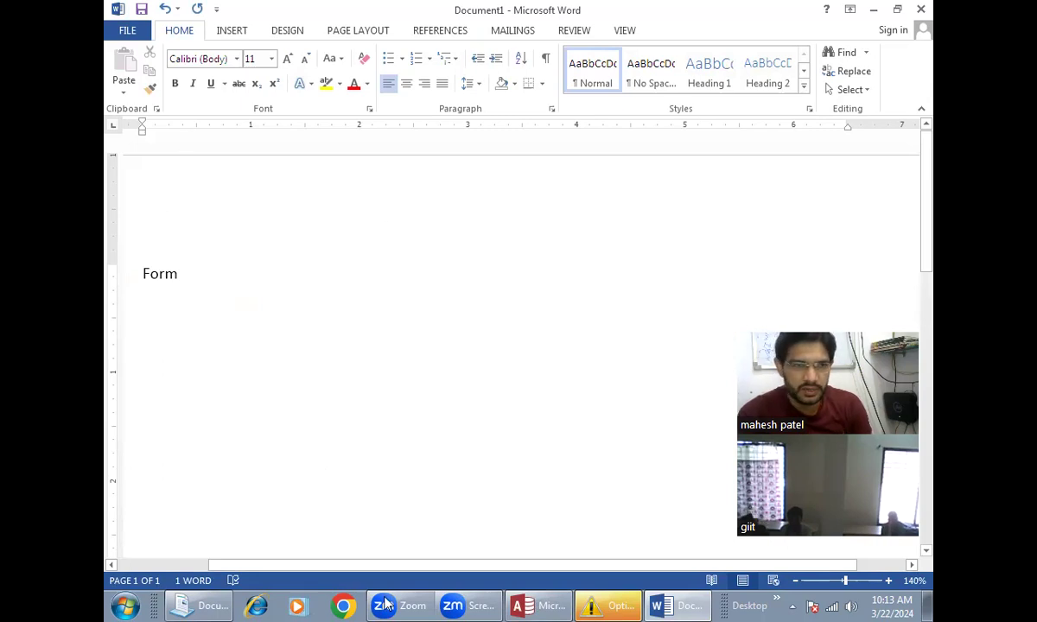
Step: Switch to Access and open the student record table
key("alt+Tab")
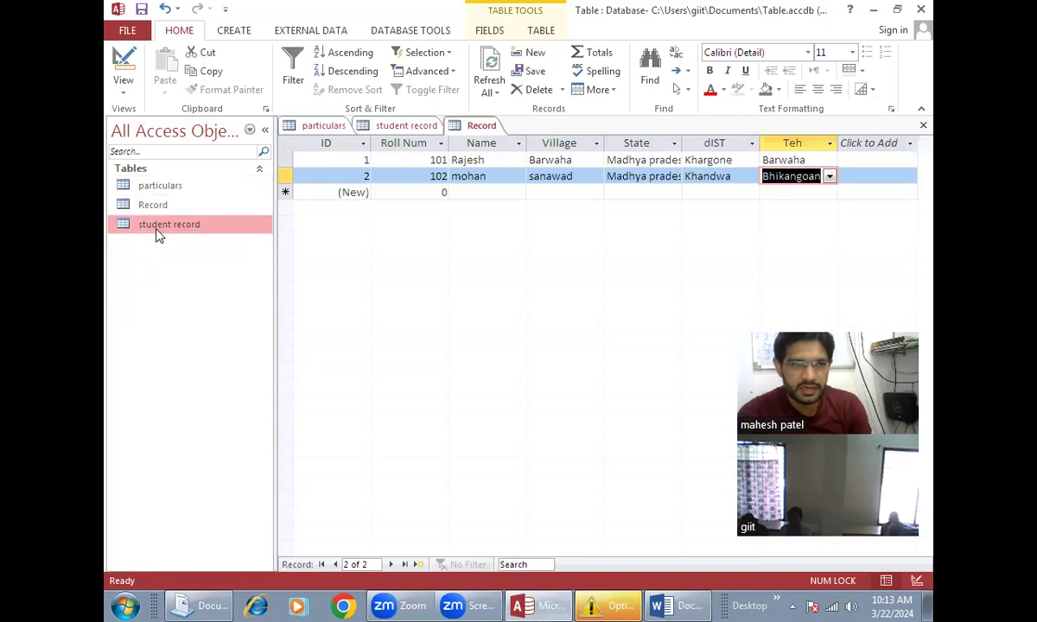
double_click(158, 226)
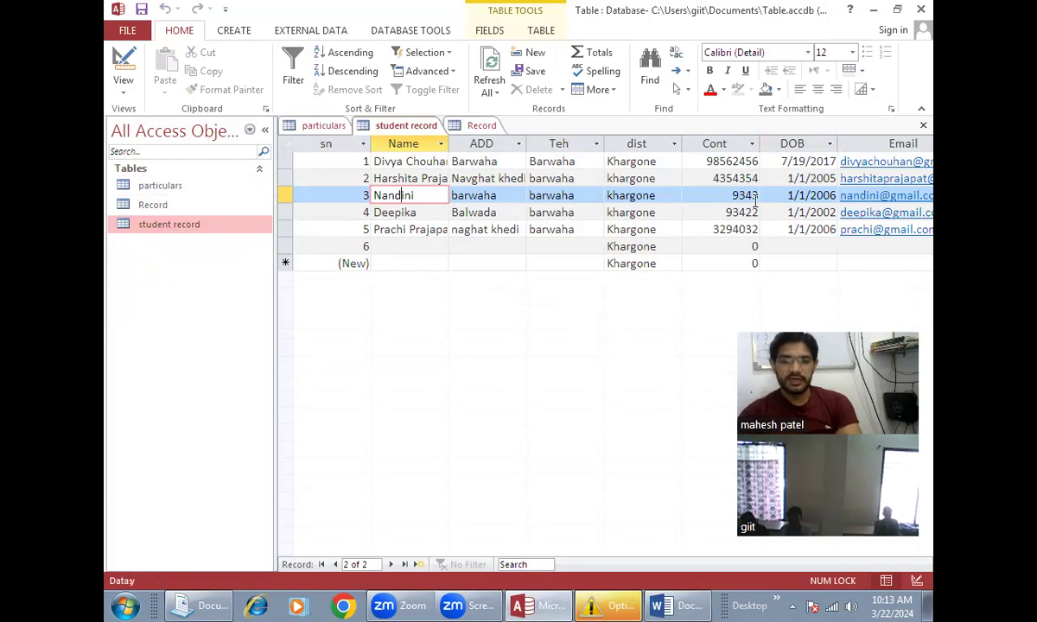
Step: Switch to the Word document and add the Hindi word फार्म after Form in Kruti Dev 010, size 18
left_click(667, 605)
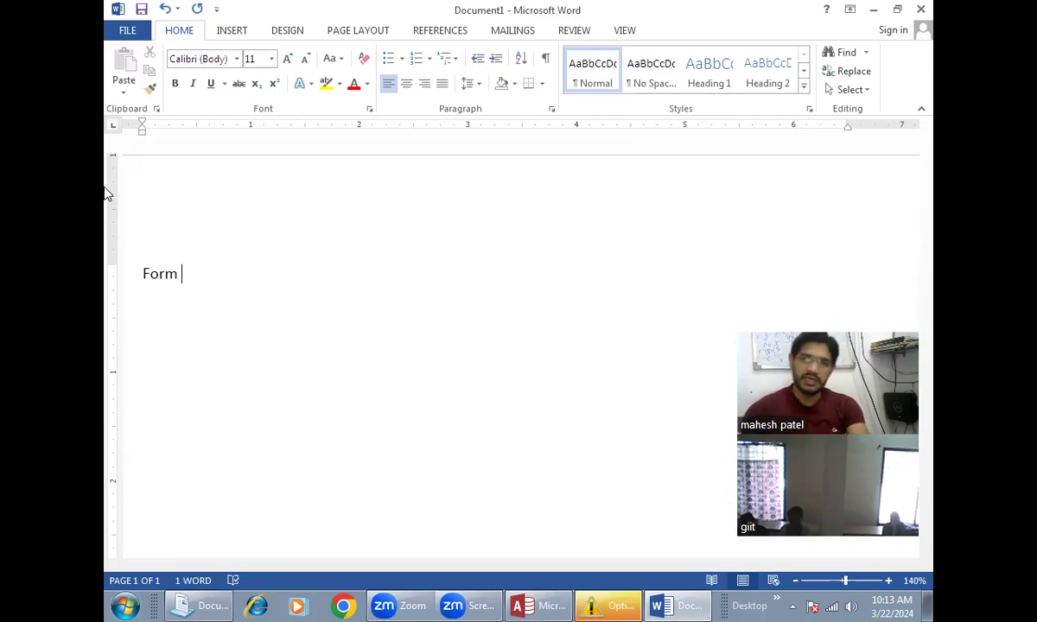
key("alt+h")
type("Ql")
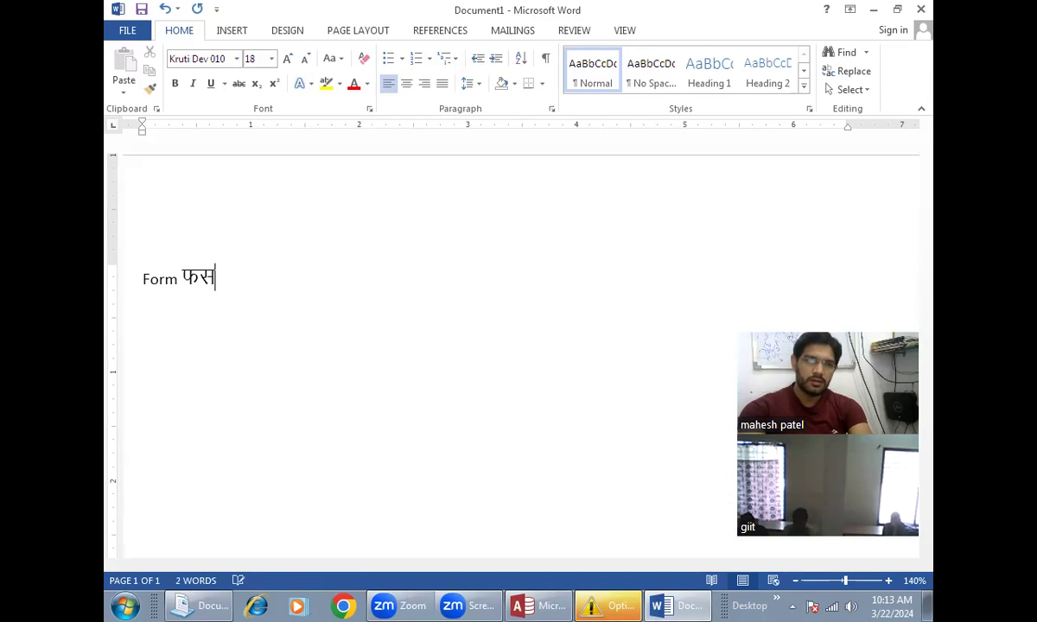
key("BackSpace")
type("kez")
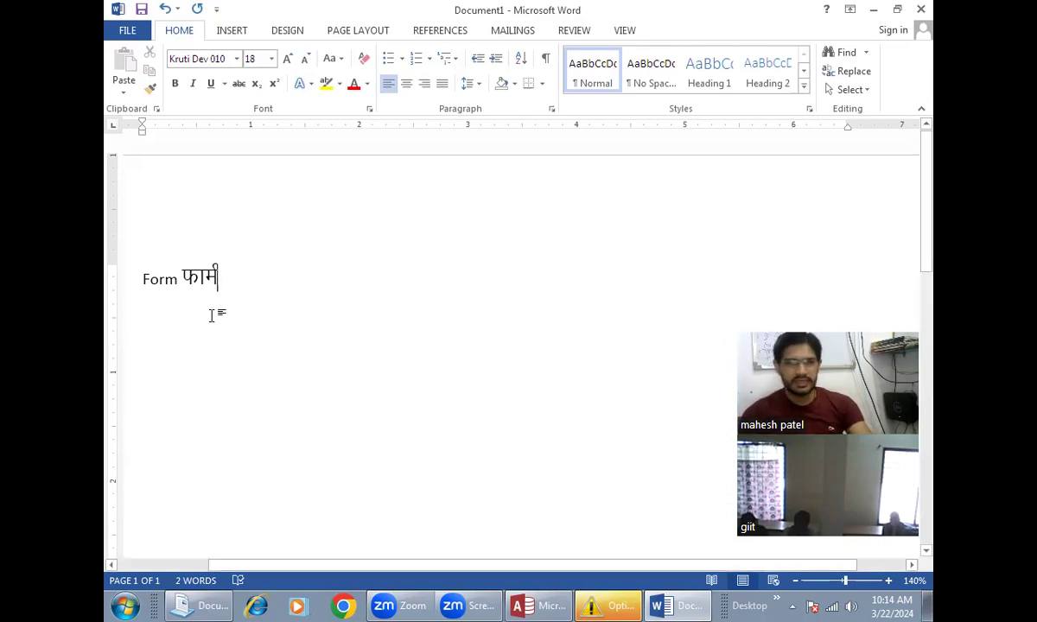
left_click_drag(248, 276, 155, 282)
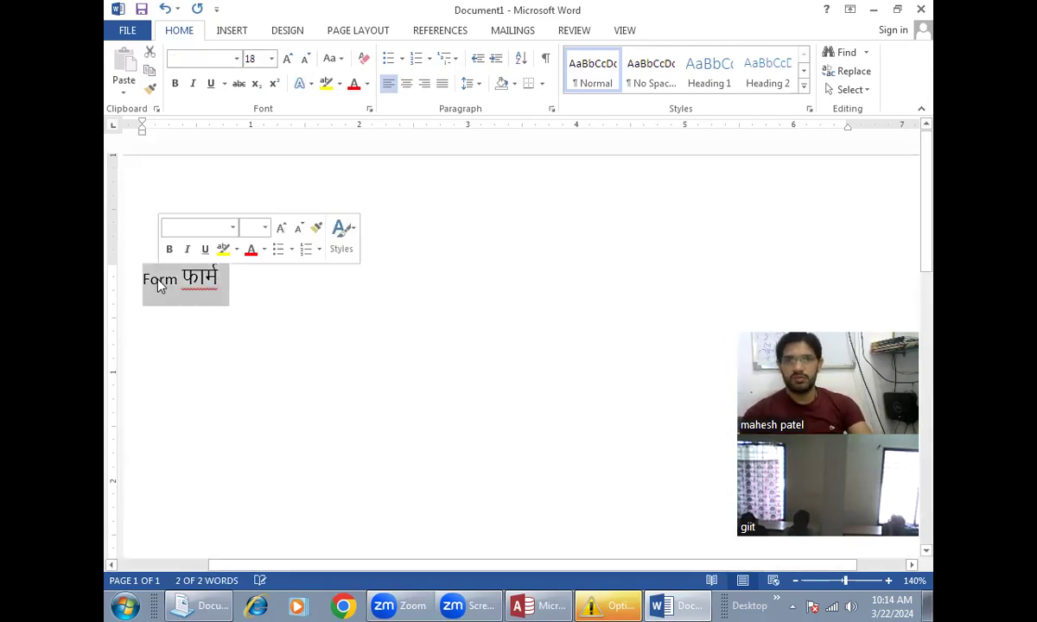
left_click(224, 334)
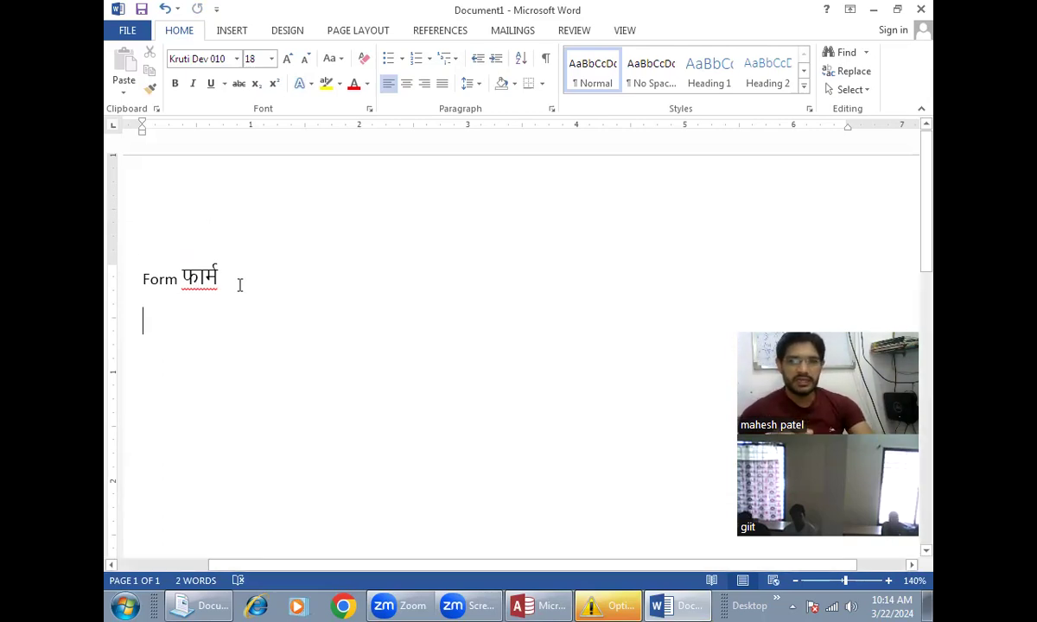
left_click_drag(223, 279, 169, 280)
Step: Switch to Access and review the first three records of the student record table
left_click(529, 606)
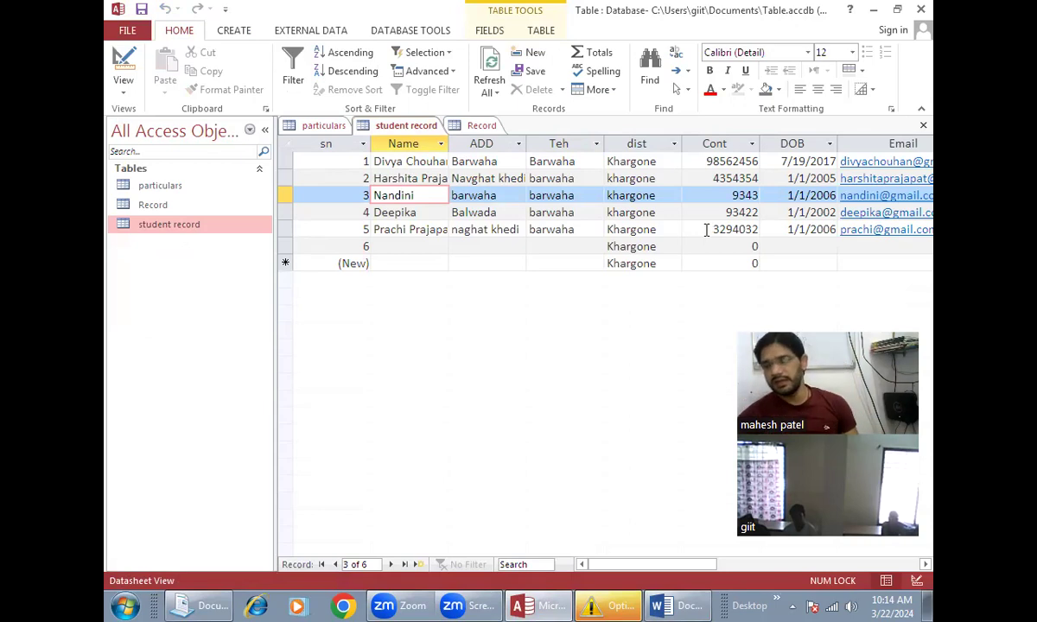
left_click(354, 160)
left_click(446, 177)
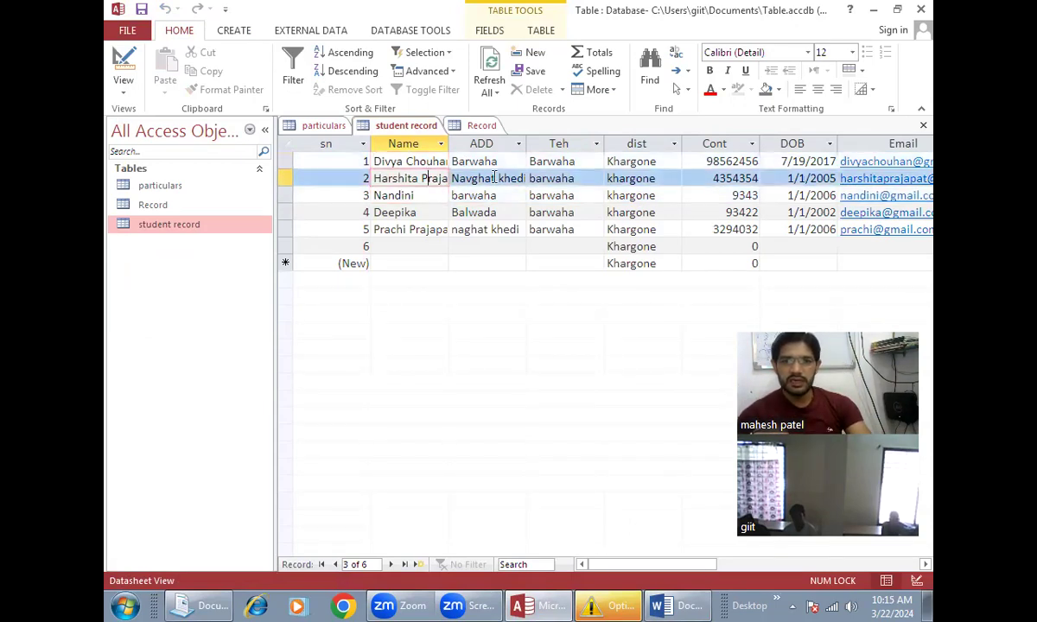
left_click(405, 194)
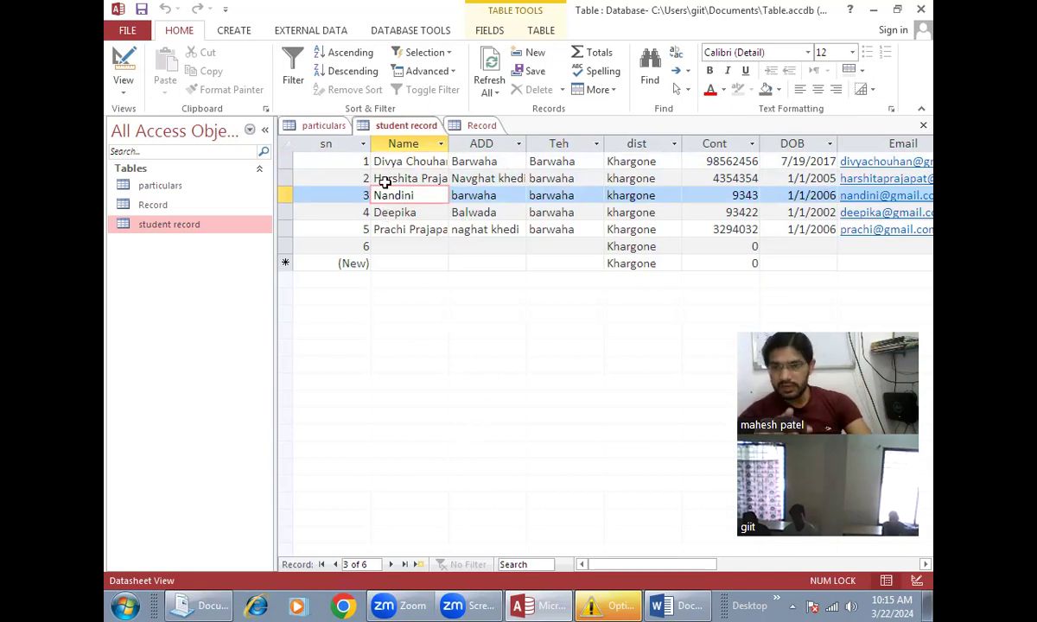
Step: Switch to Word to highlight the Form फार्म line, and return to Access to view the commands for creating objects
left_click(670, 605)
left_click(277, 287)
left_click(120, 283)
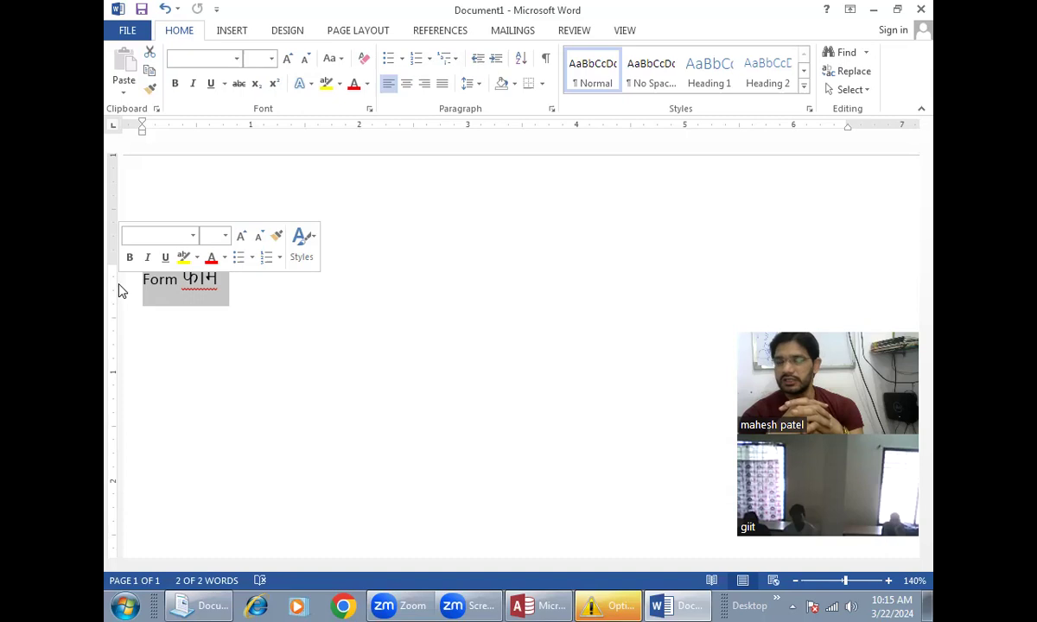
left_click(225, 369)
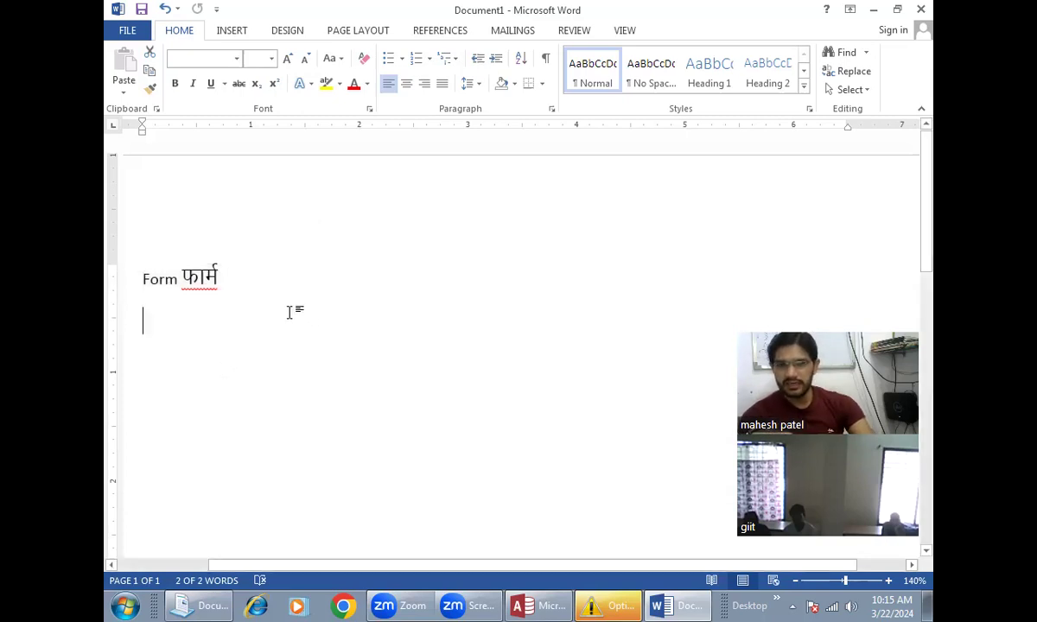
left_click_drag(266, 282, 121, 288)
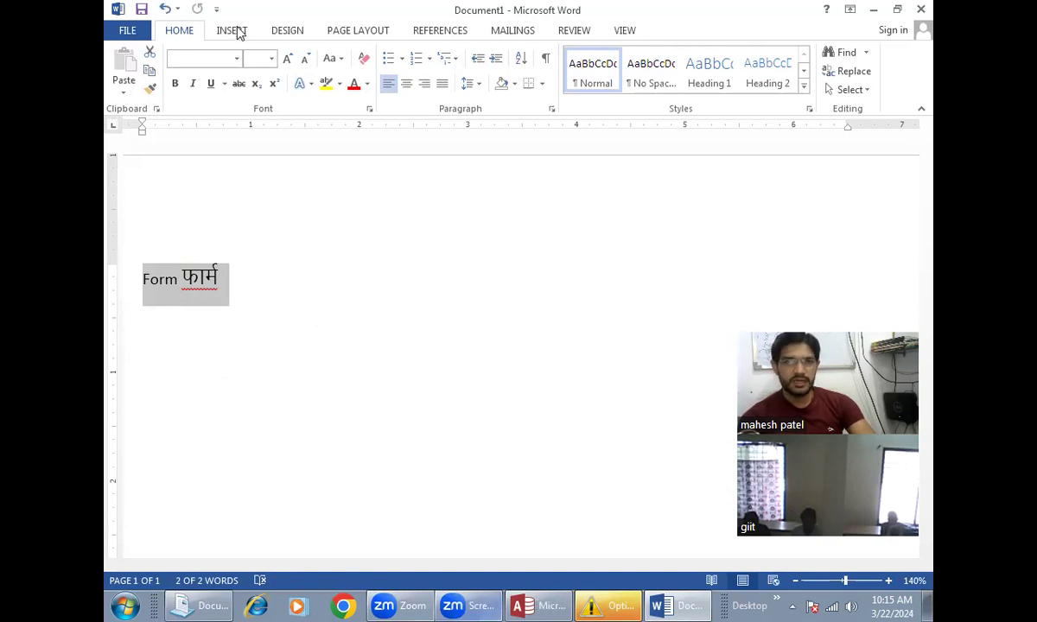
key("alt+Tab")
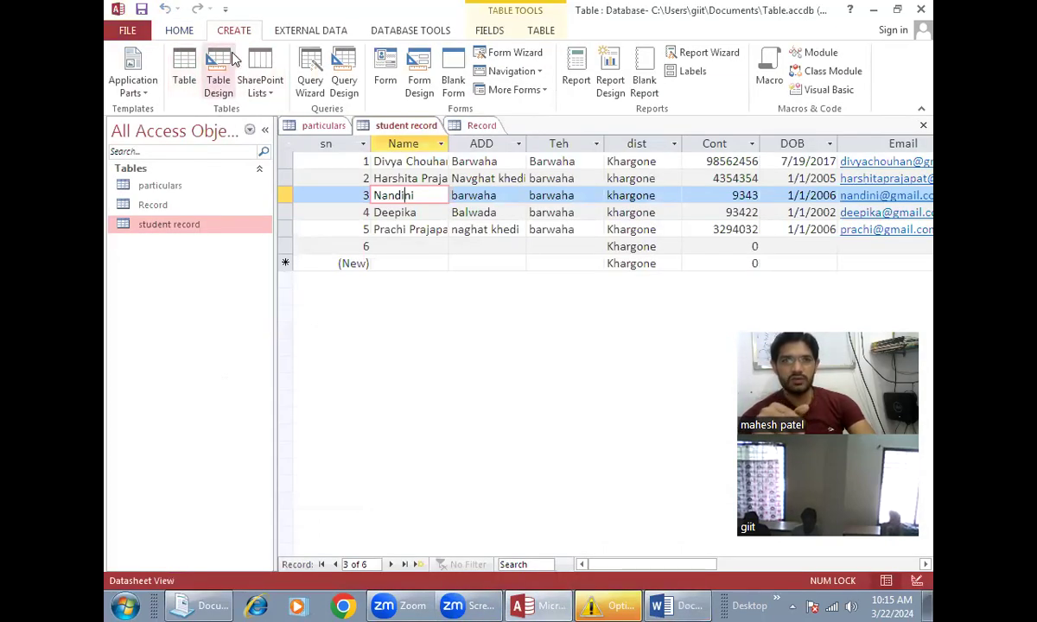
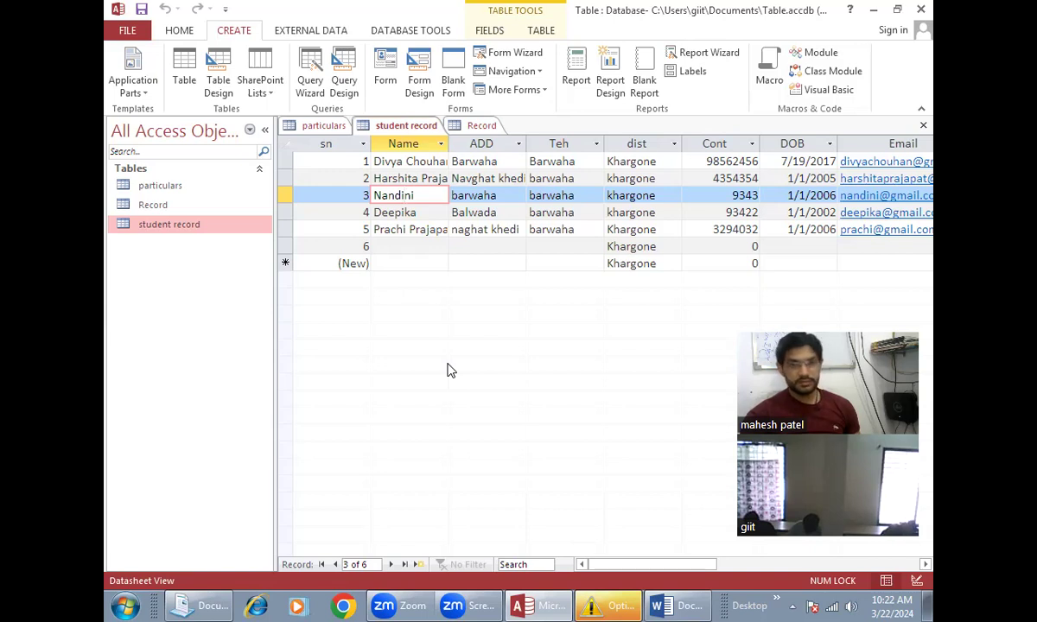
Step: Switch to the Word document and enter फिल्ड on the line below Form फार्म
left_click(674, 603)
key("Return")
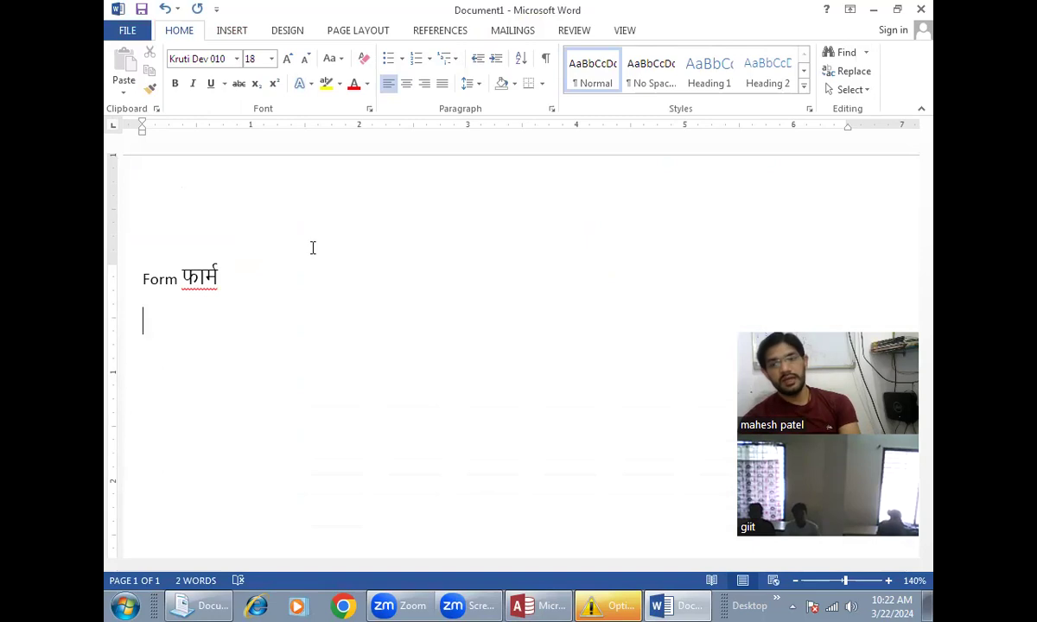
key("Return")
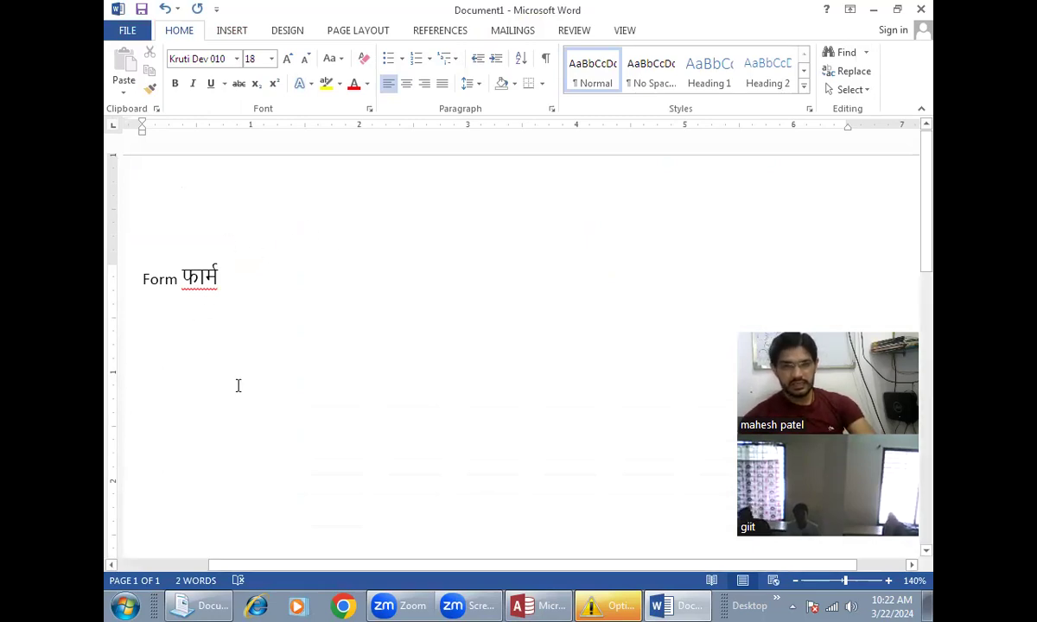
scroll(293, 387, "down", 2)
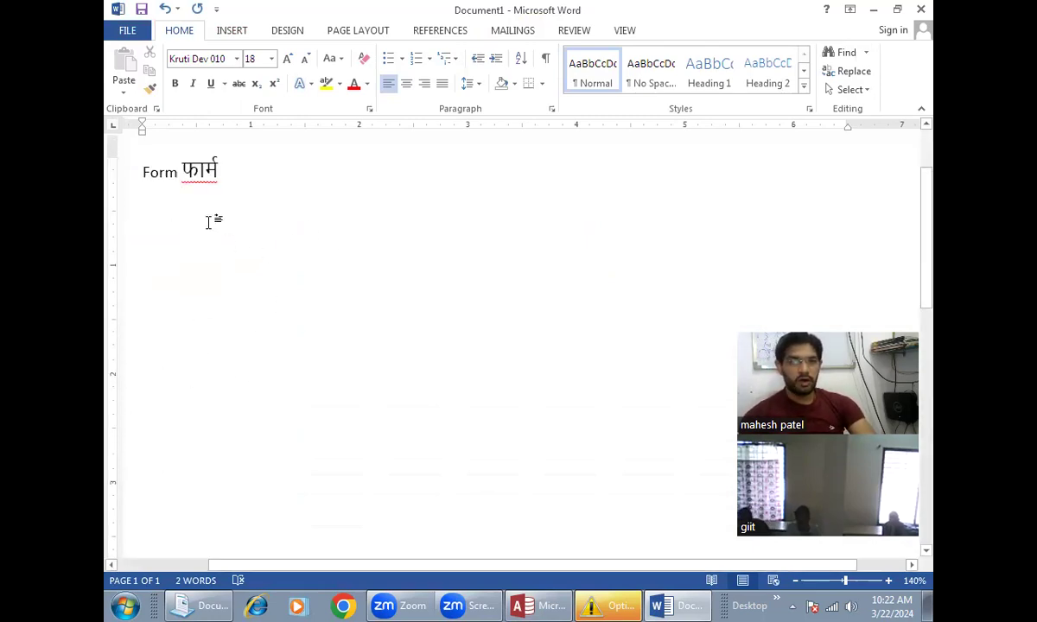
type("Fiel")
key("BackSpace")
key("BackSpace")
key("BackSpace")
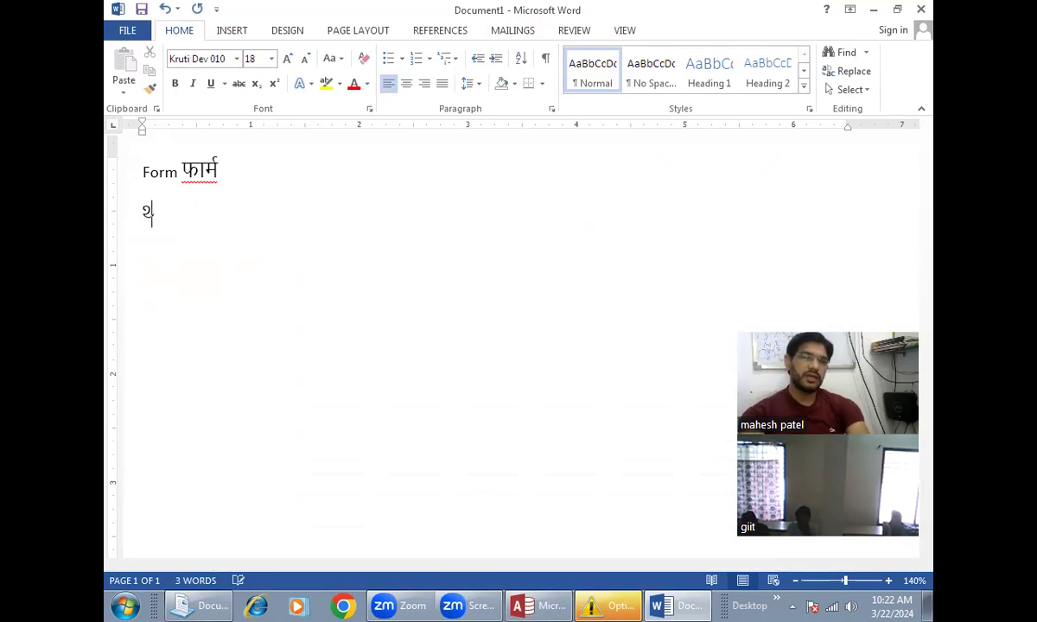
key("BackSpace")
type("fQYM")
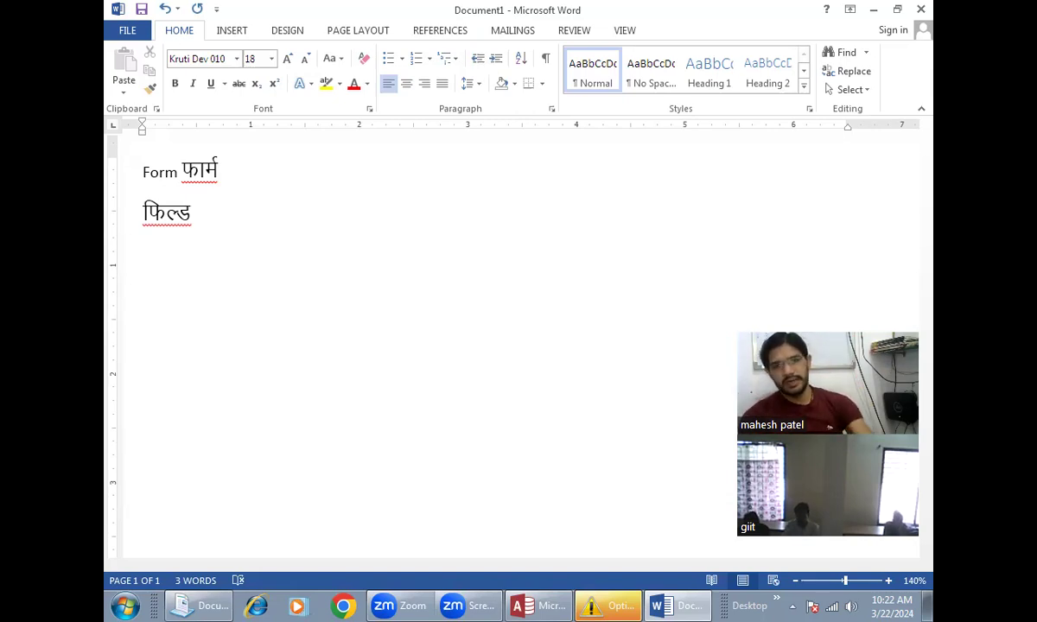
Step: Add the words टाईप and विकल्प after फिल्ड on the same line, separated by tab spacing
scroll(197, 373, "down", 2)
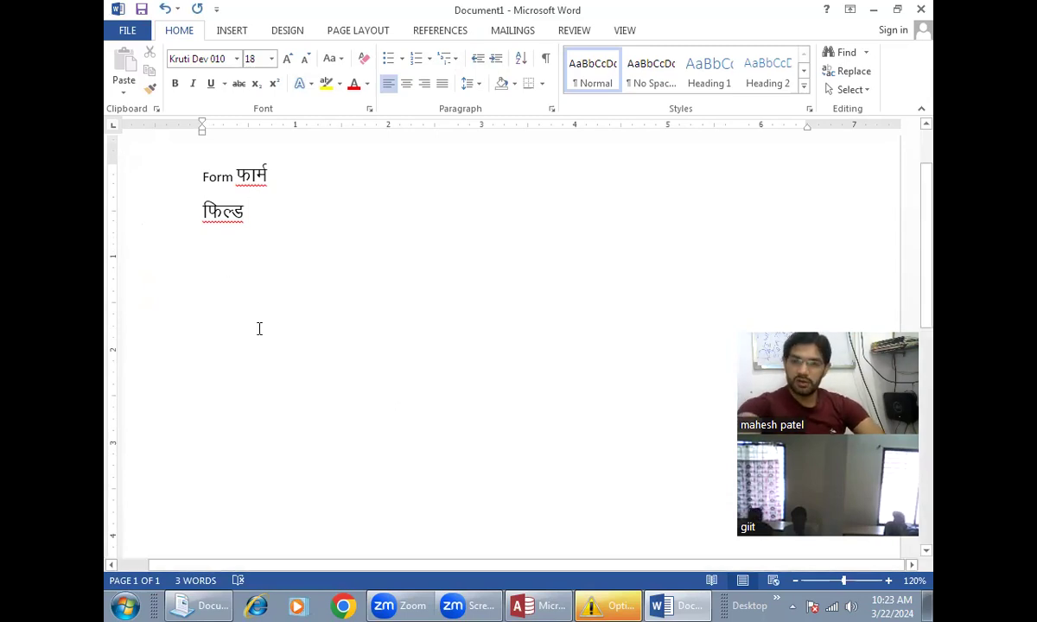
key("Return")
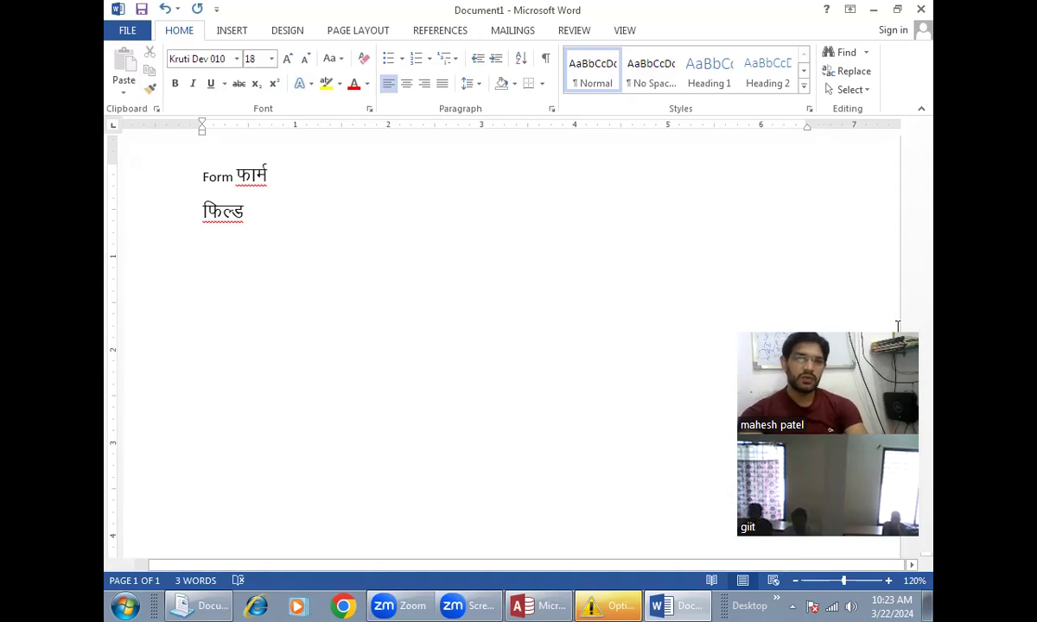
type("VkbZi")
key("Tab")
key("Tab")
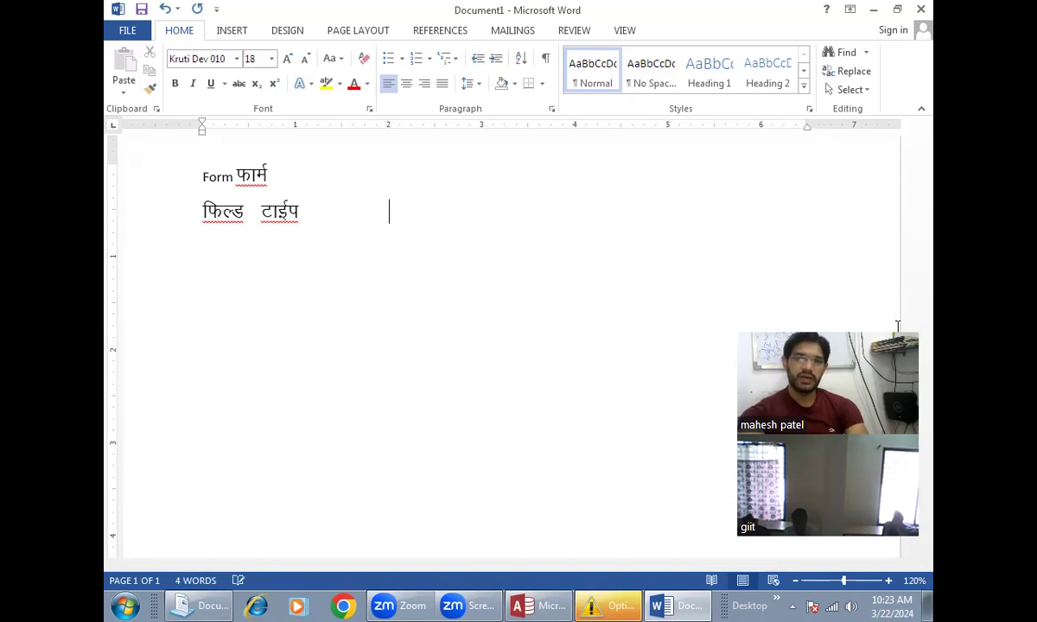
type("fodYi")
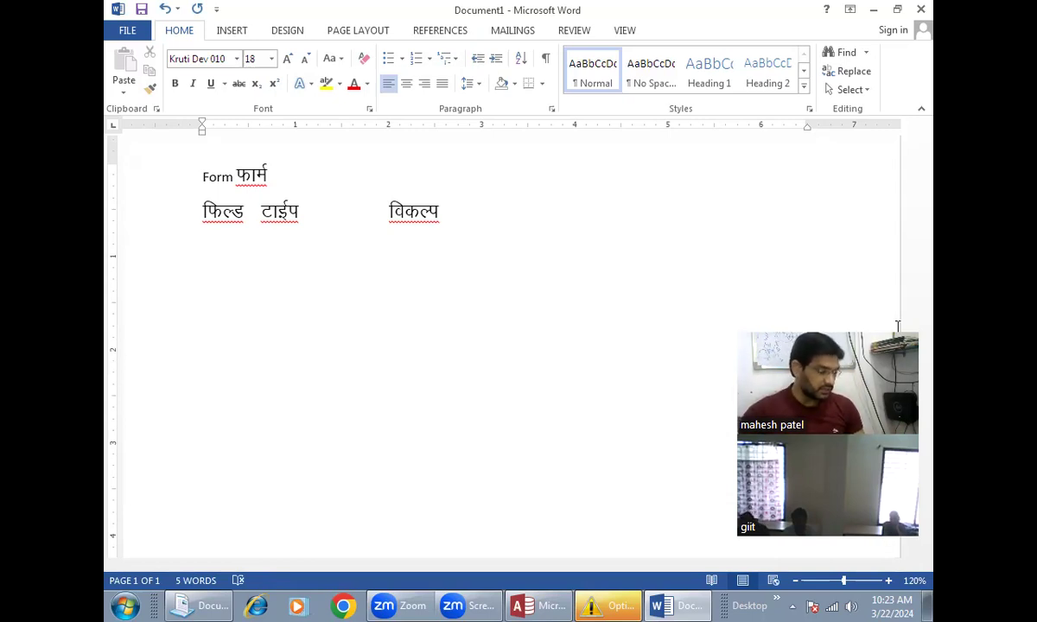
Step: Enter the heading फार्म के तत्व on a new line below the फिल्ड line
key("Return")
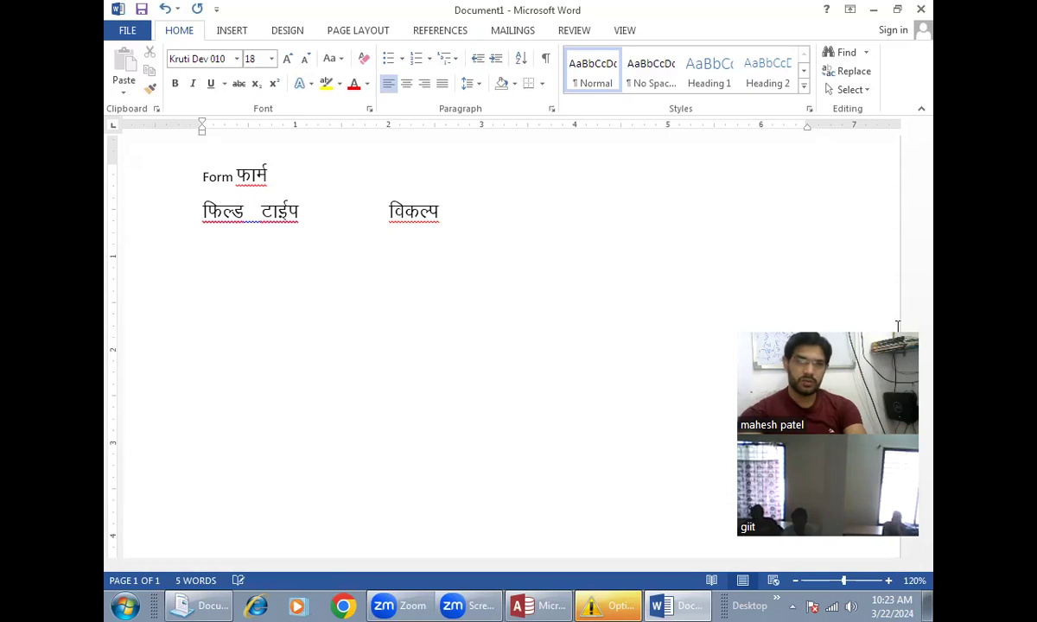
type("g")
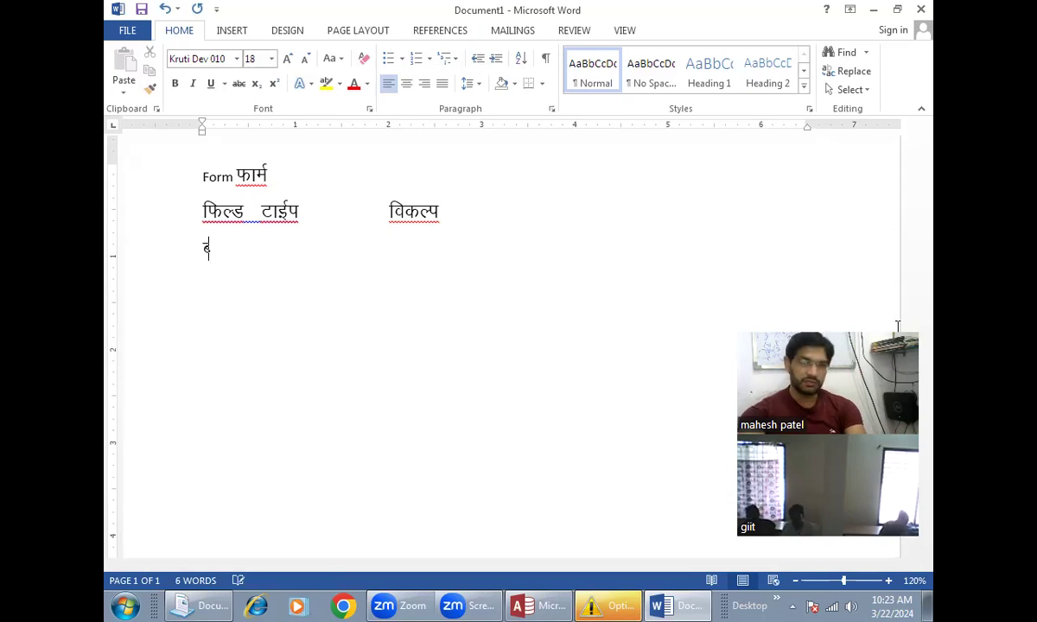
key("BackSpace")
type("QkeZe")
key("BackSpace")
key("BackSpace")
type("ds rro")
key("BackSpace")
key("BackSpace")
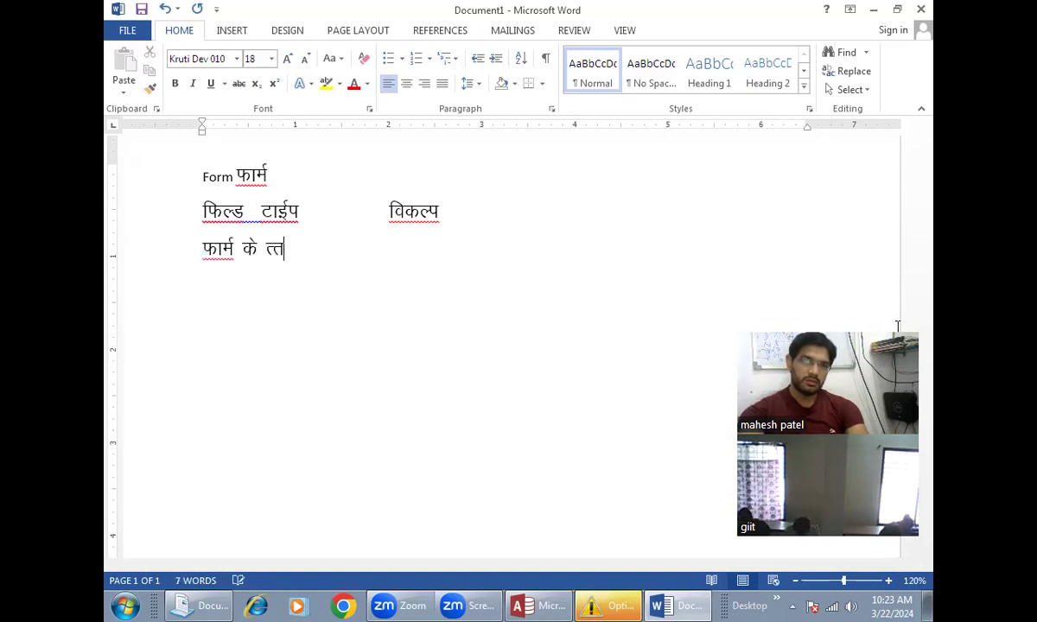
type("Ro")
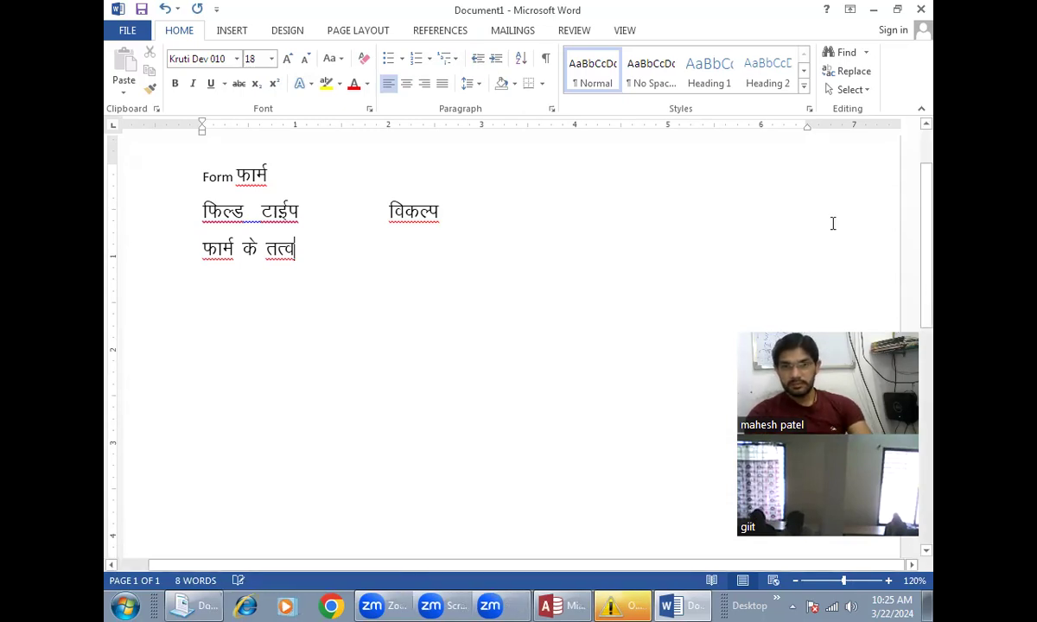
Step: Leave a blank line below the heading, enter Detail and format it in Times New Roman, size 16
key("Return")
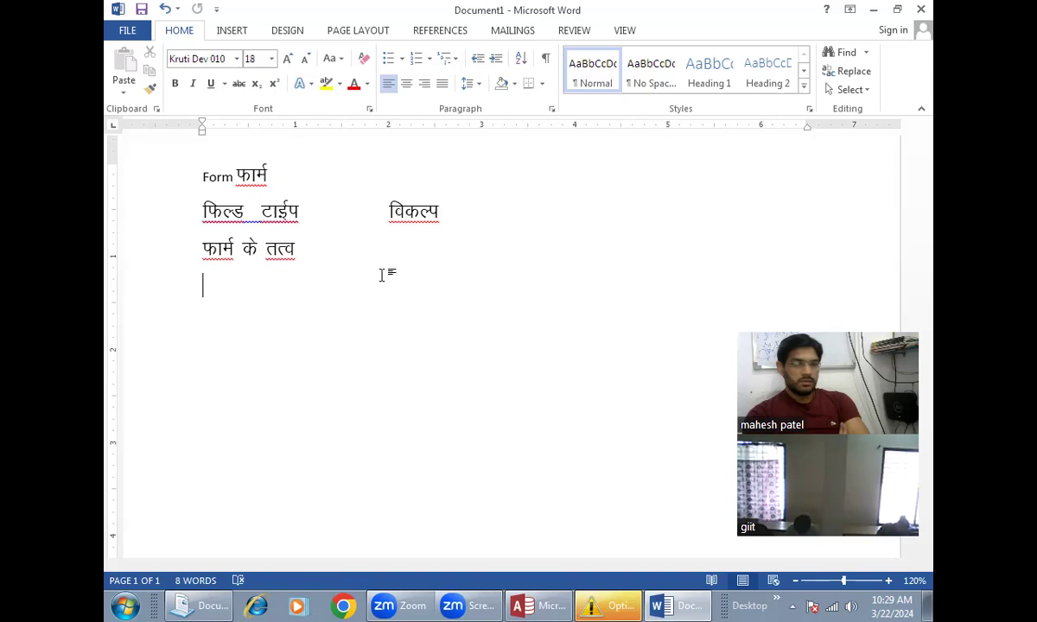
key("Return")
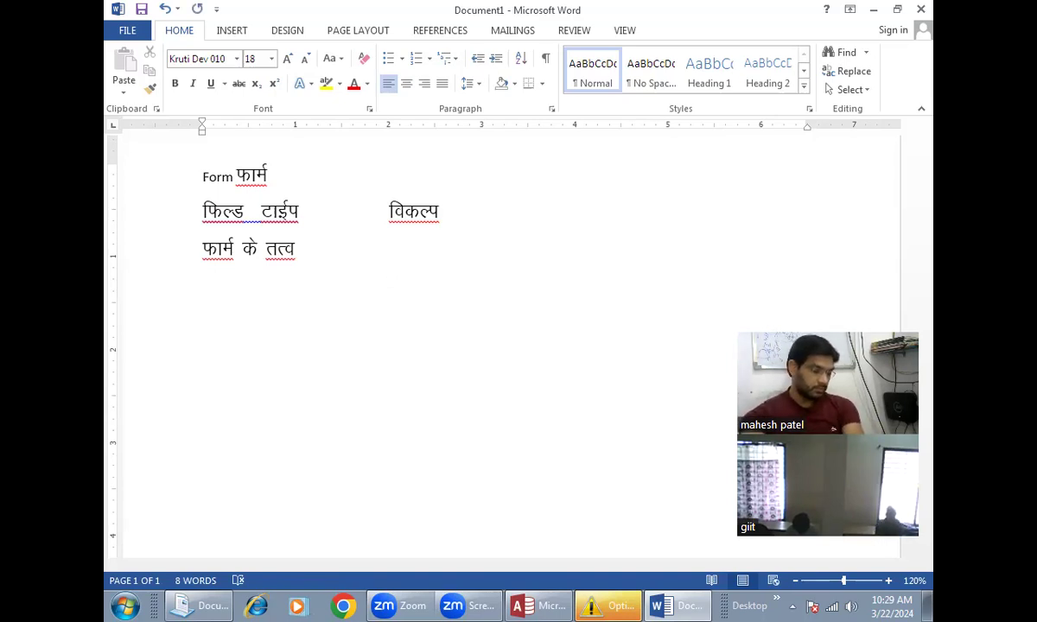
type("Detail")
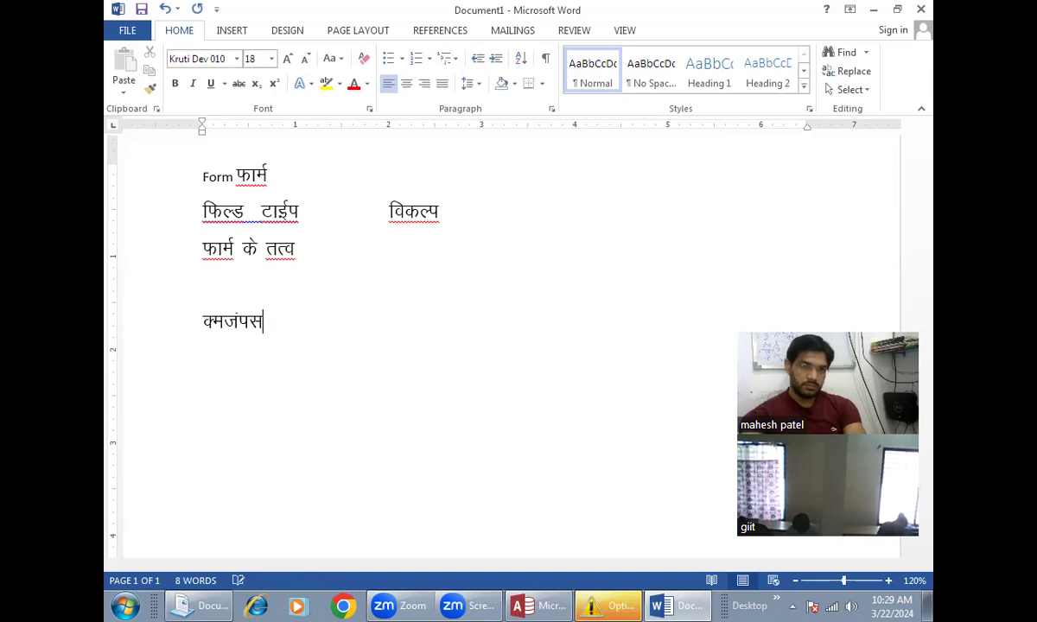
key("ctrl+shift+Left")
key("ctrl+space")
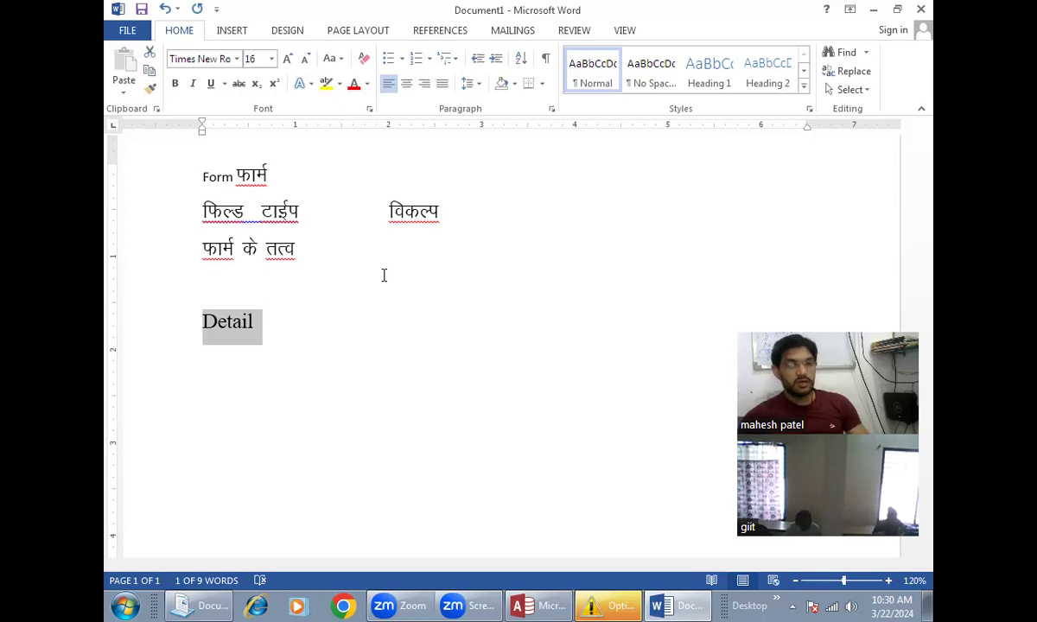
Step: Enter Footer:- on a new line below Detail
key("Right")
key("Return")
type("Footer:-")
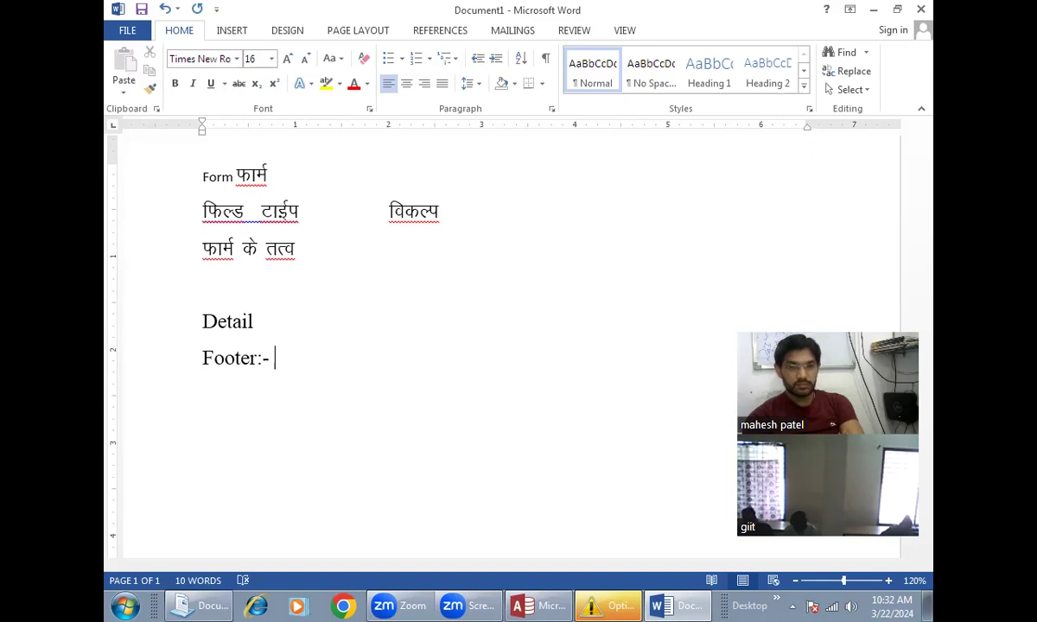
Step: Enter the heading Types of forms:- on a new line below Footer:-
key("Return")
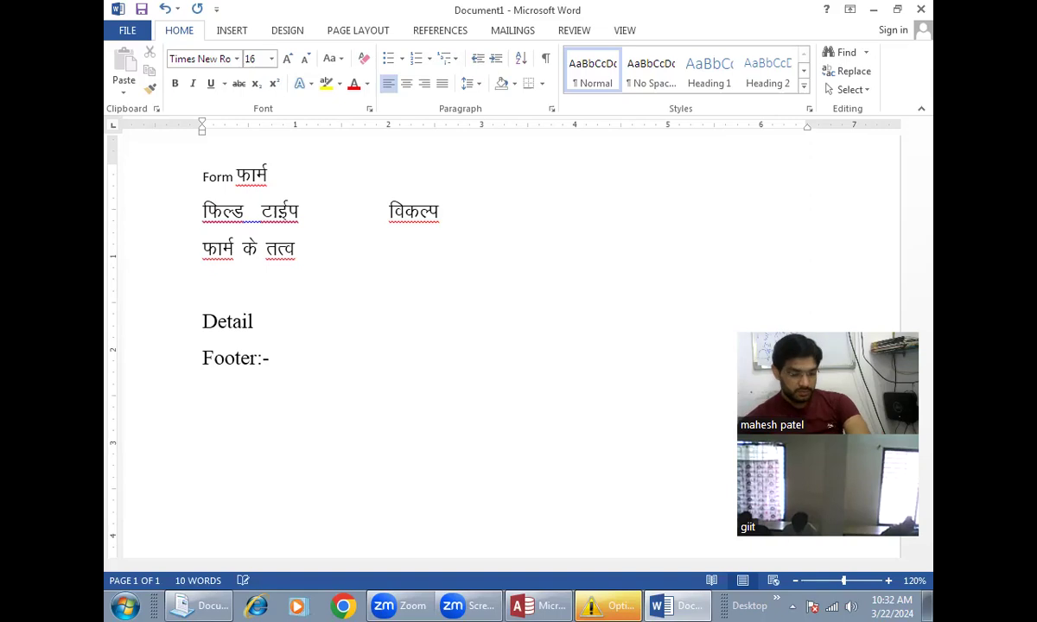
type("Ty")
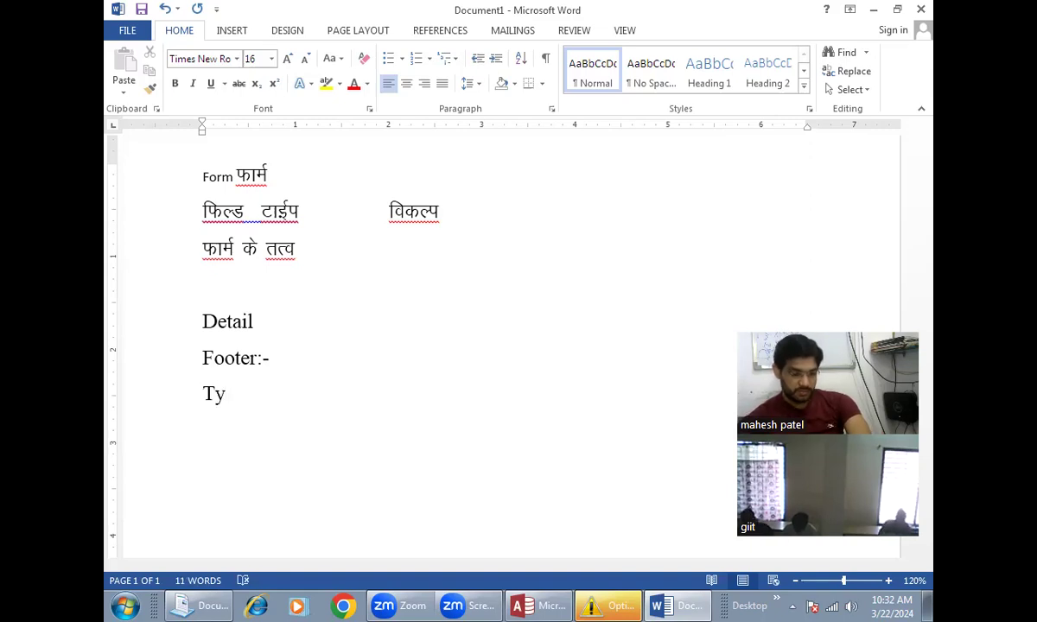
type("pes of orms:")
key("BackSpace")
key("BackSpace")
key("BackSpace")
key("BackSpace")
key("BackSpace")
type("forms:-")
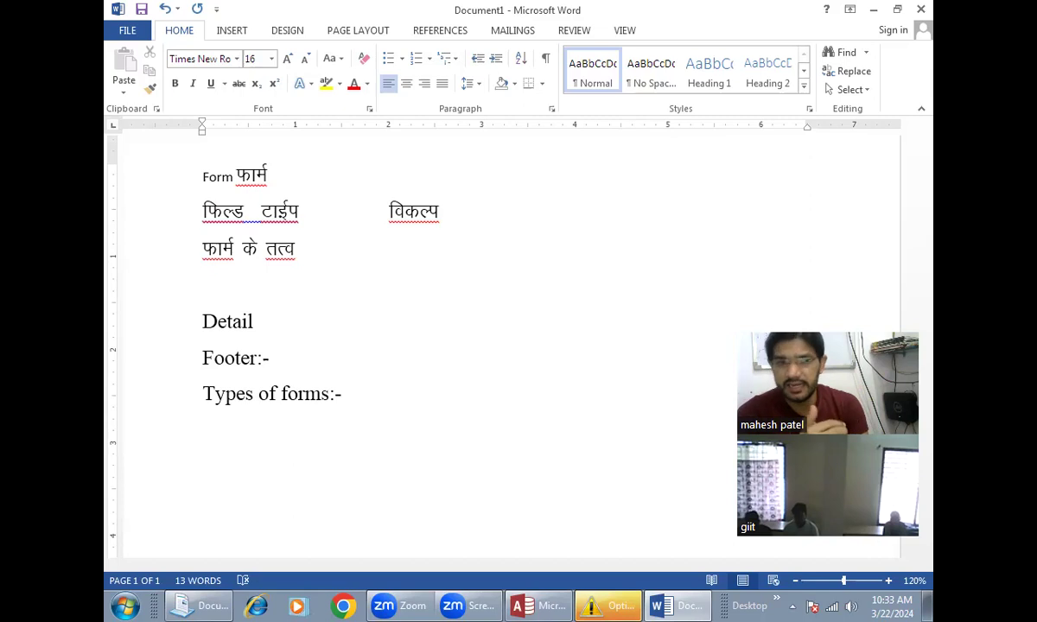
left_click(287, 323)
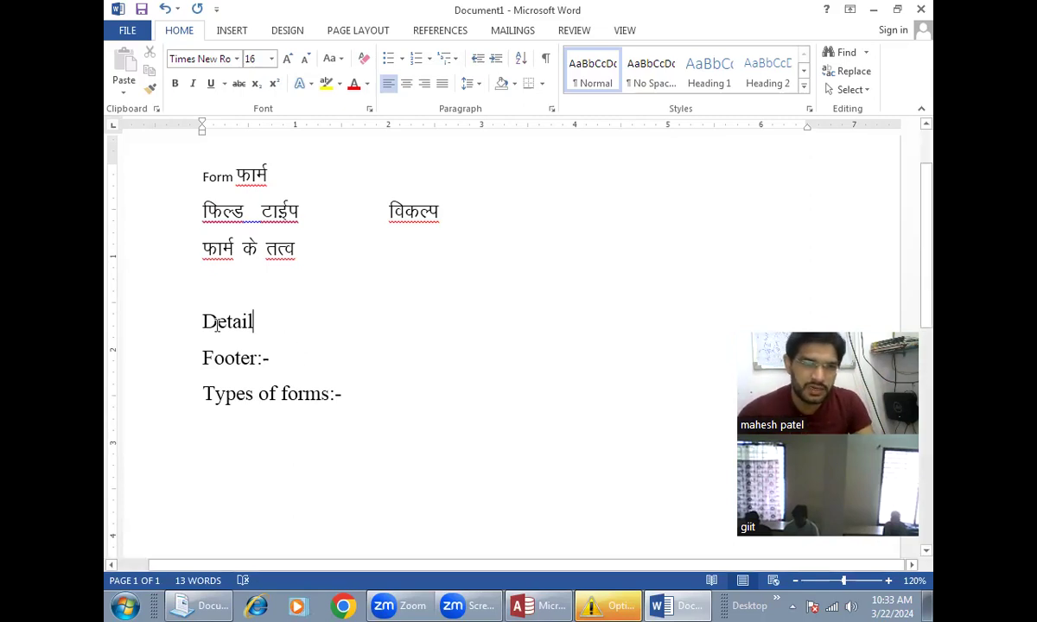
left_click(173, 326)
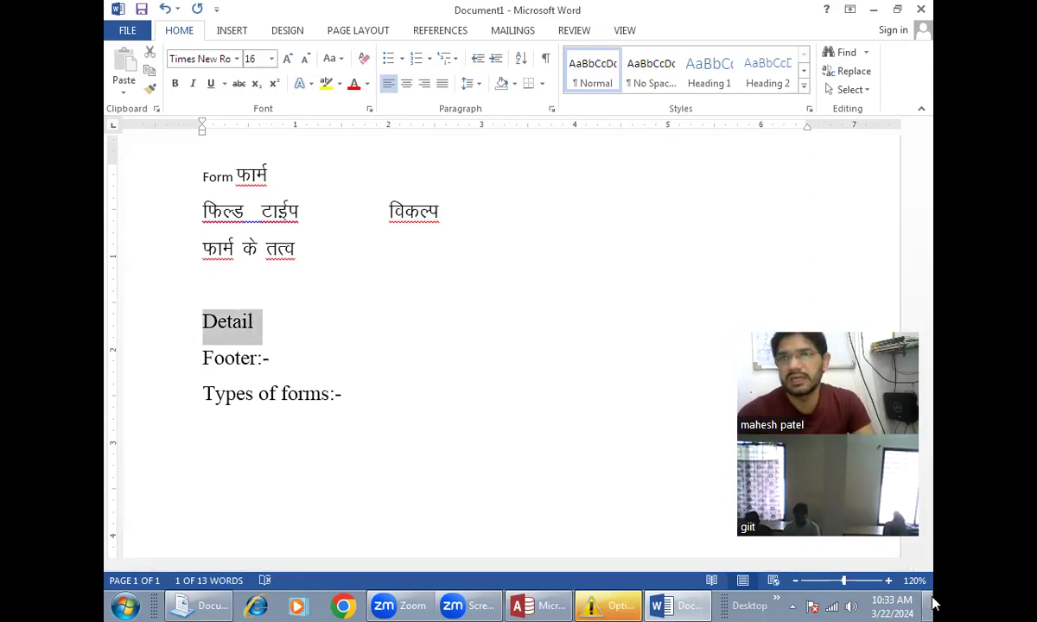
left_click(278, 359)
left_click(175, 359)
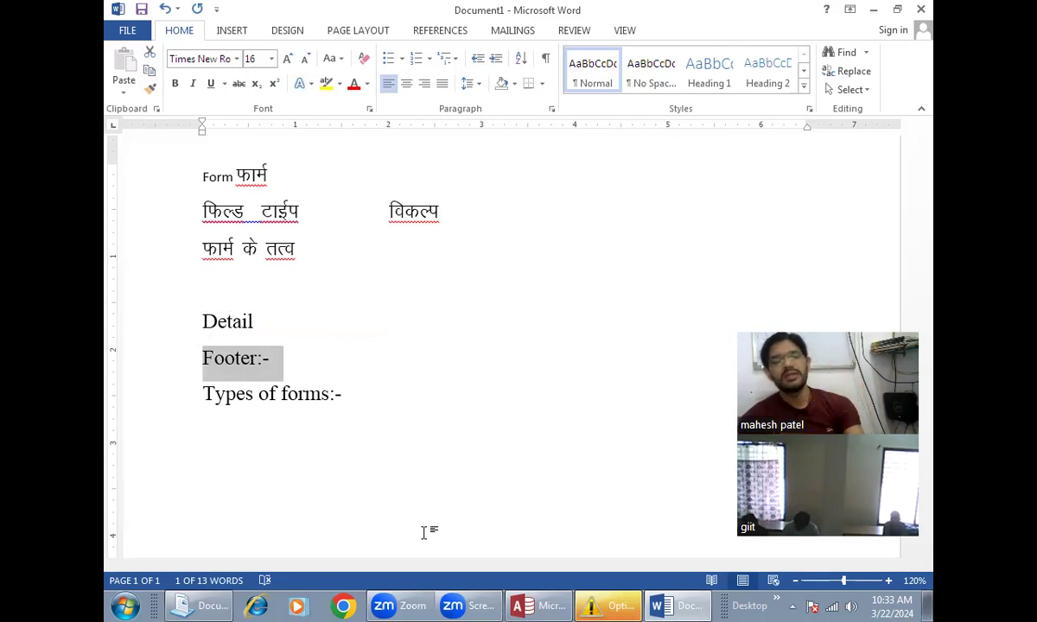
Step: Enter Header on the blank line above Detail and format it in Times New Roman, size 16
left_click(234, 299)
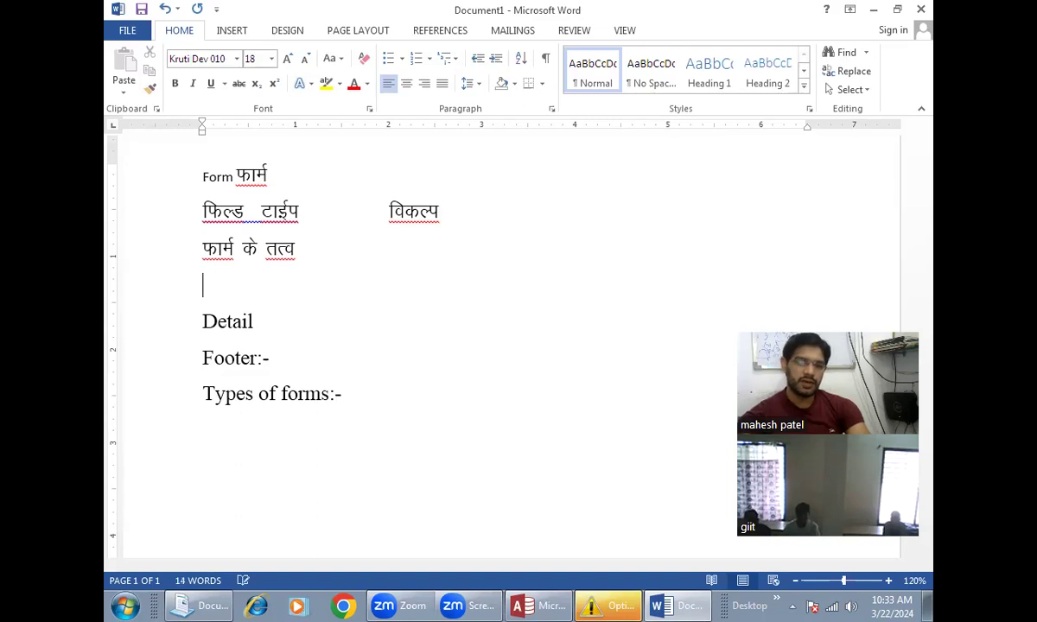
type("Header")
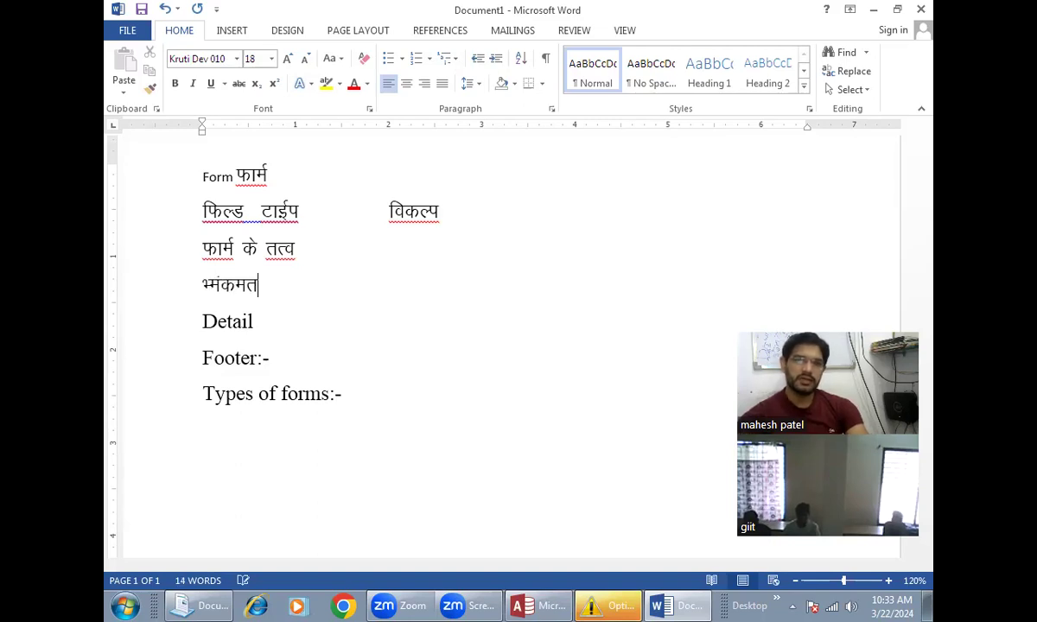
triple_click(243, 306)
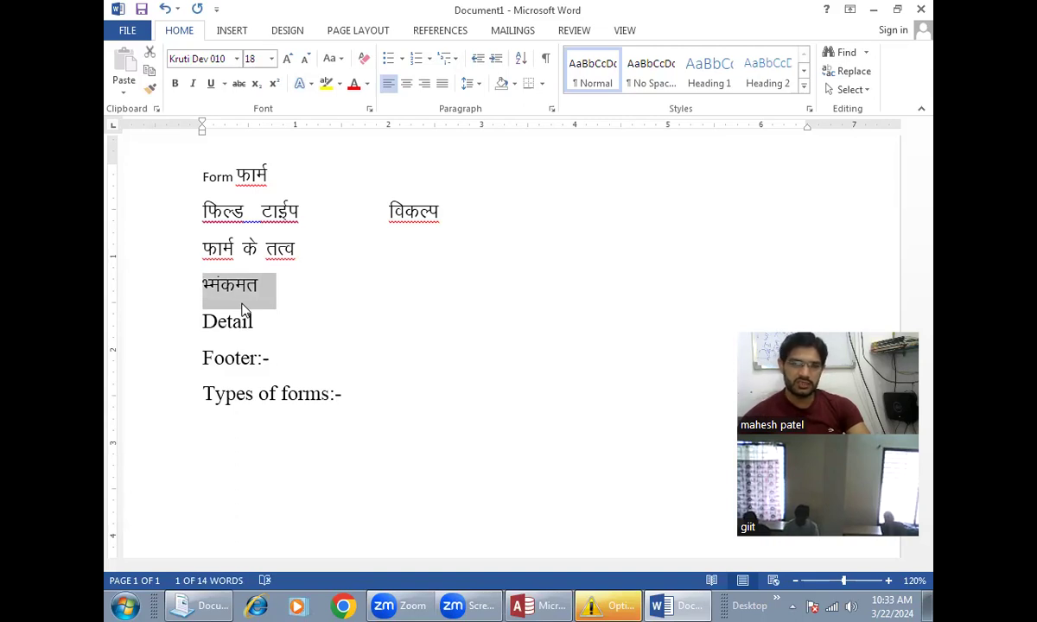
key("alt+t")
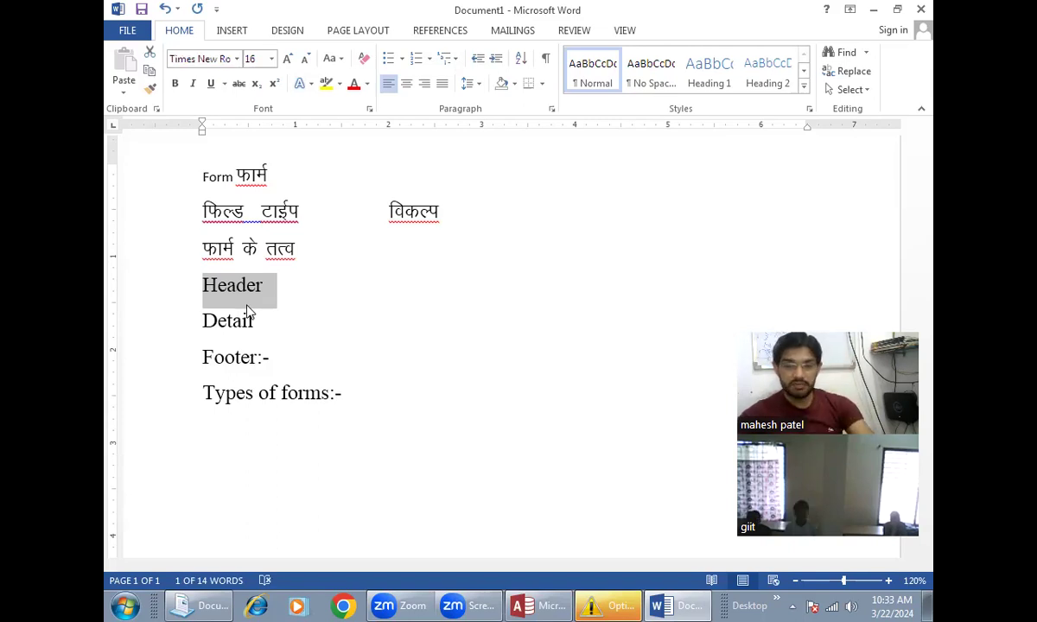
left_click(272, 303)
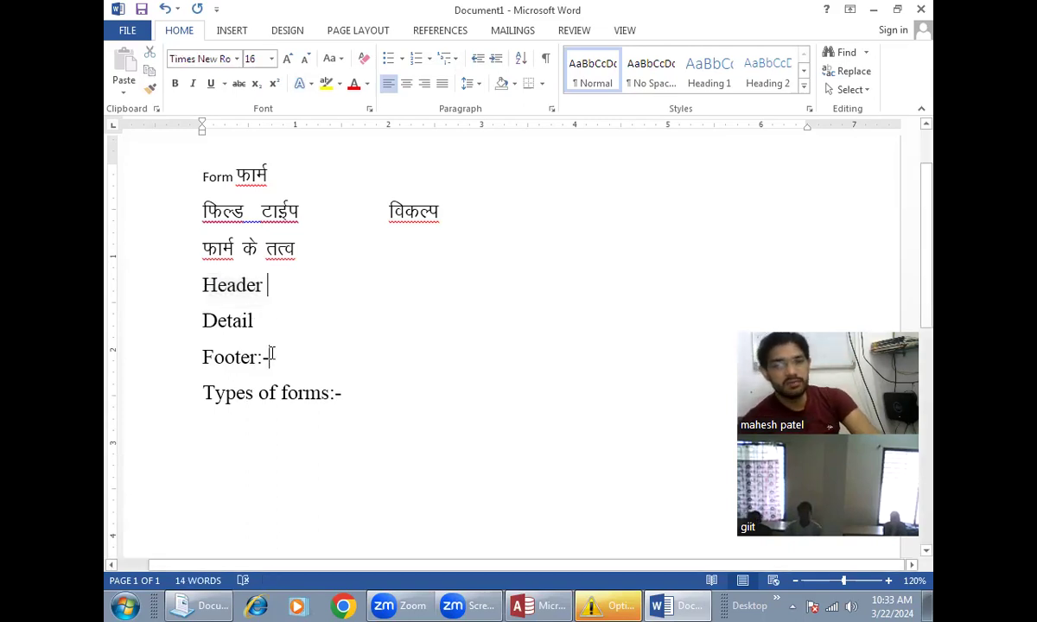
Step: Add the Hindi word विस्तार after Detail in the Kruti Dev 010 font, size 18
left_click_drag(271, 356, 195, 277)
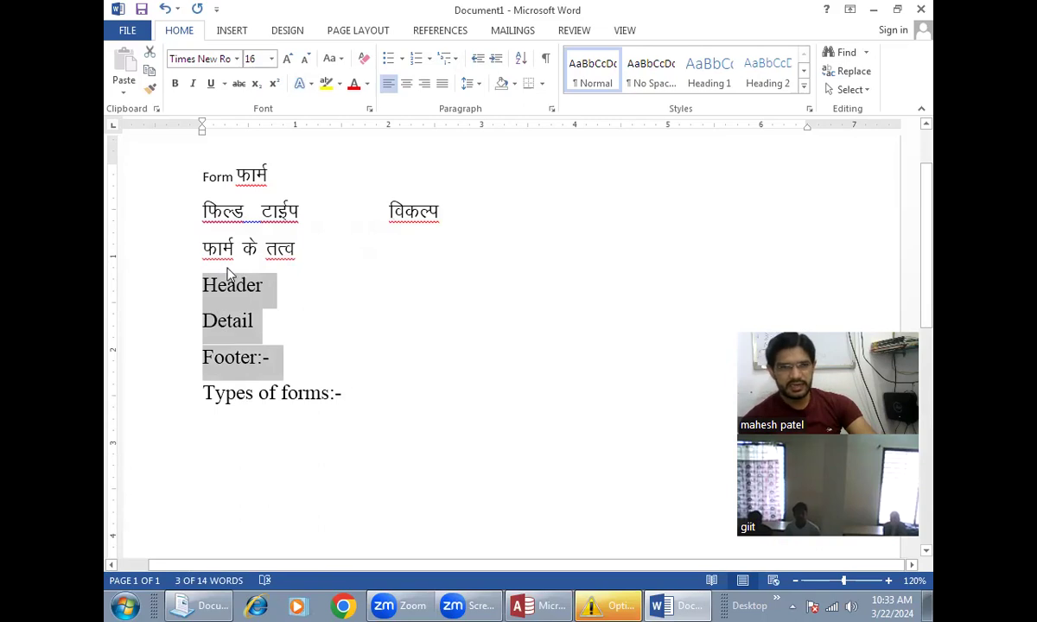
left_click(218, 299)
left_click(277, 324)
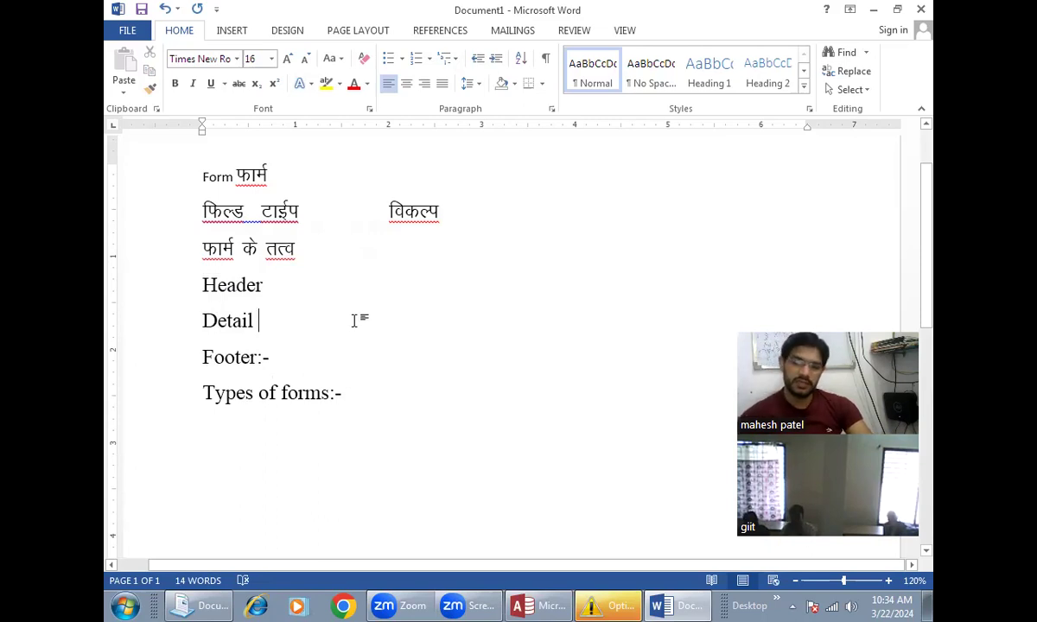
type("foLrkj")
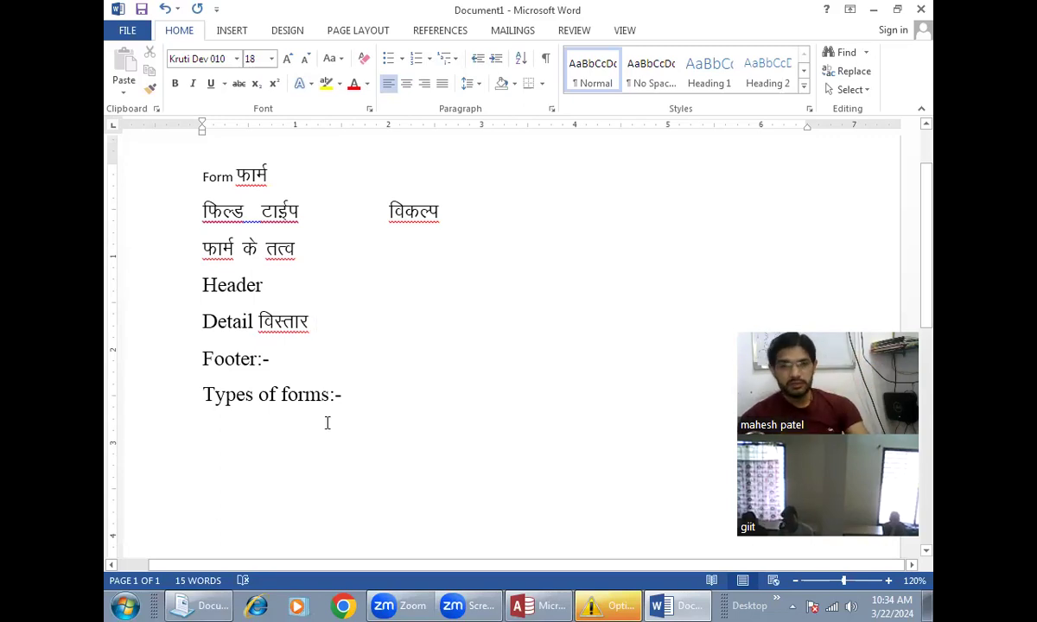
left_click(389, 391)
left_click(167, 405)
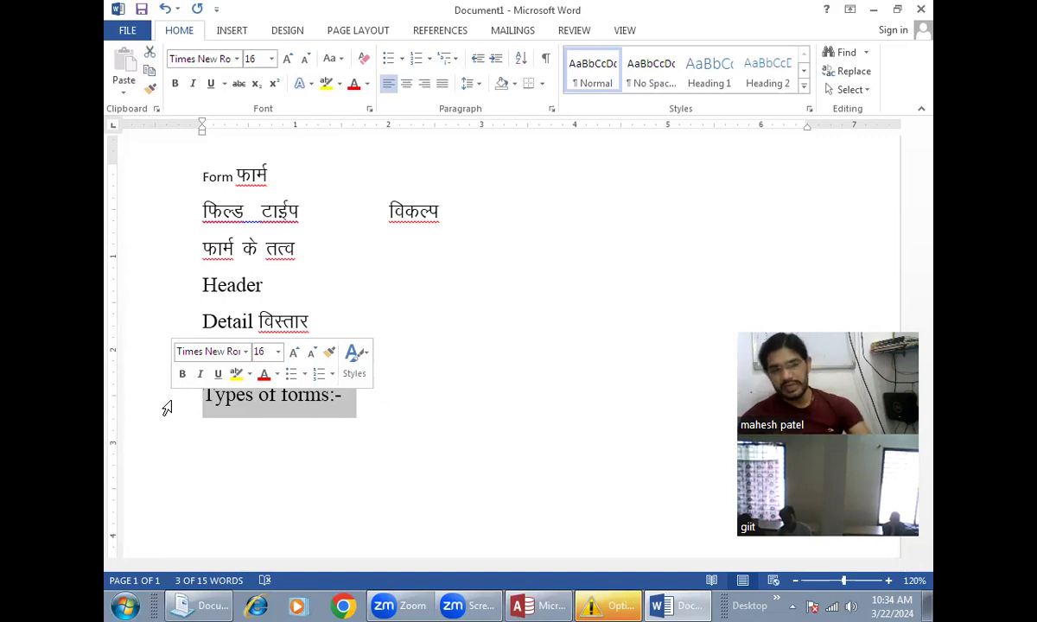
left_click(228, 439)
left_click_drag(406, 392, 116, 440)
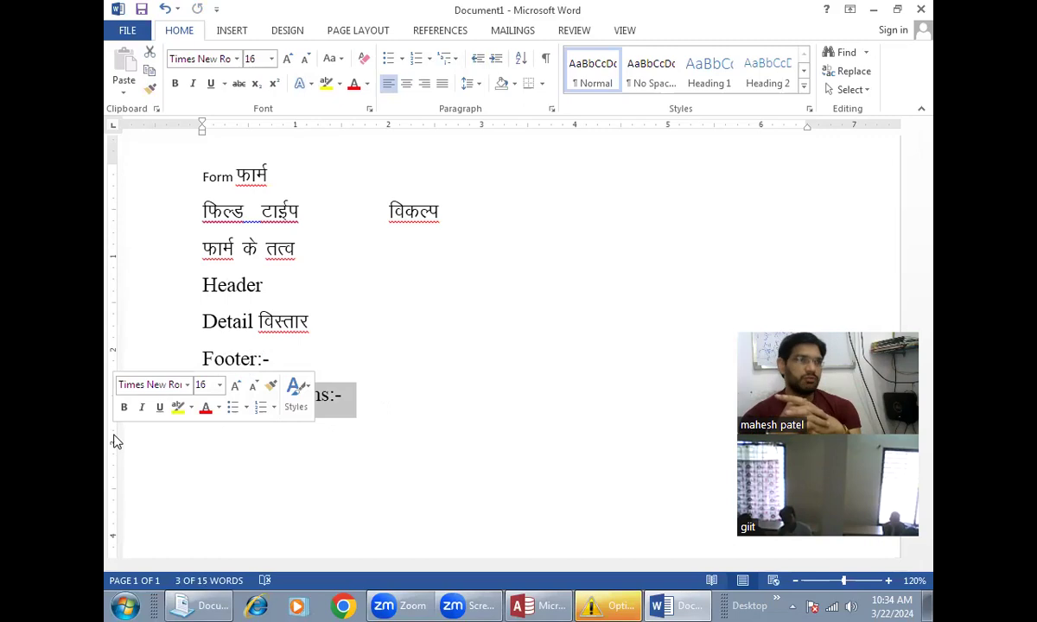